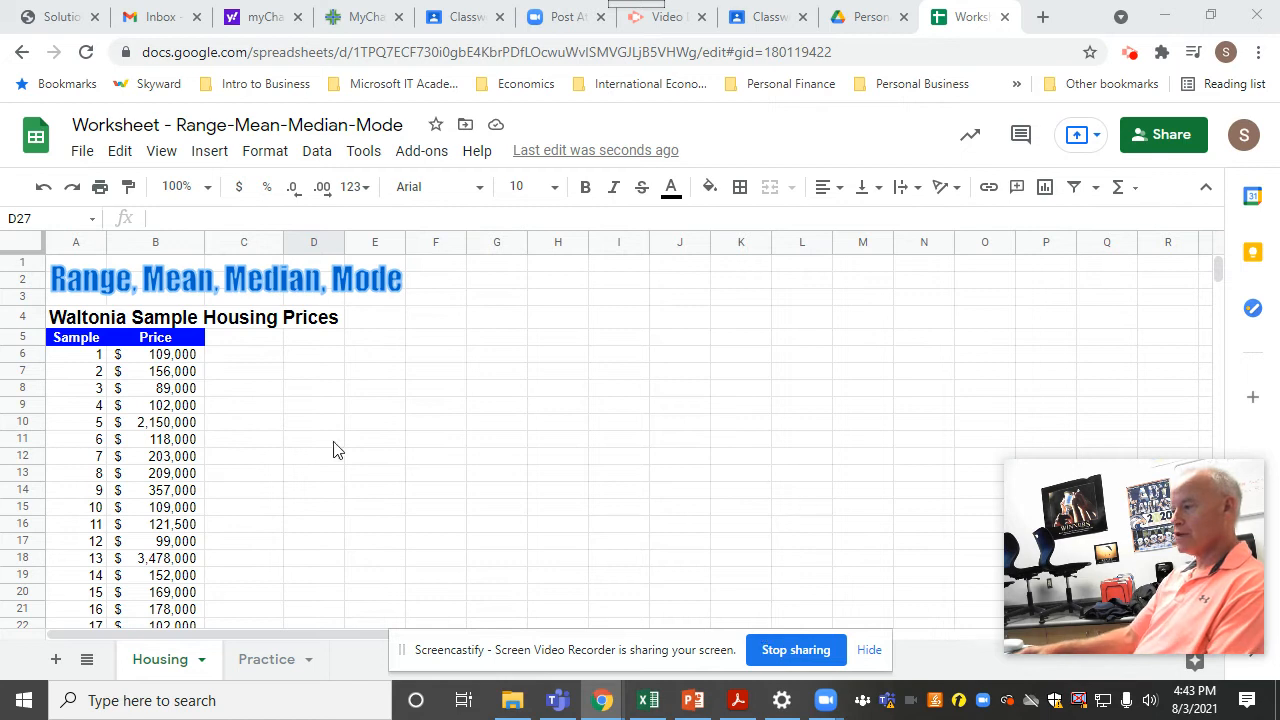
- Look through the sample housing prices in B6:B25 and the range, mean, median and mode table beneath them
{"action": "left_click", "coordinate": [228, 440]}
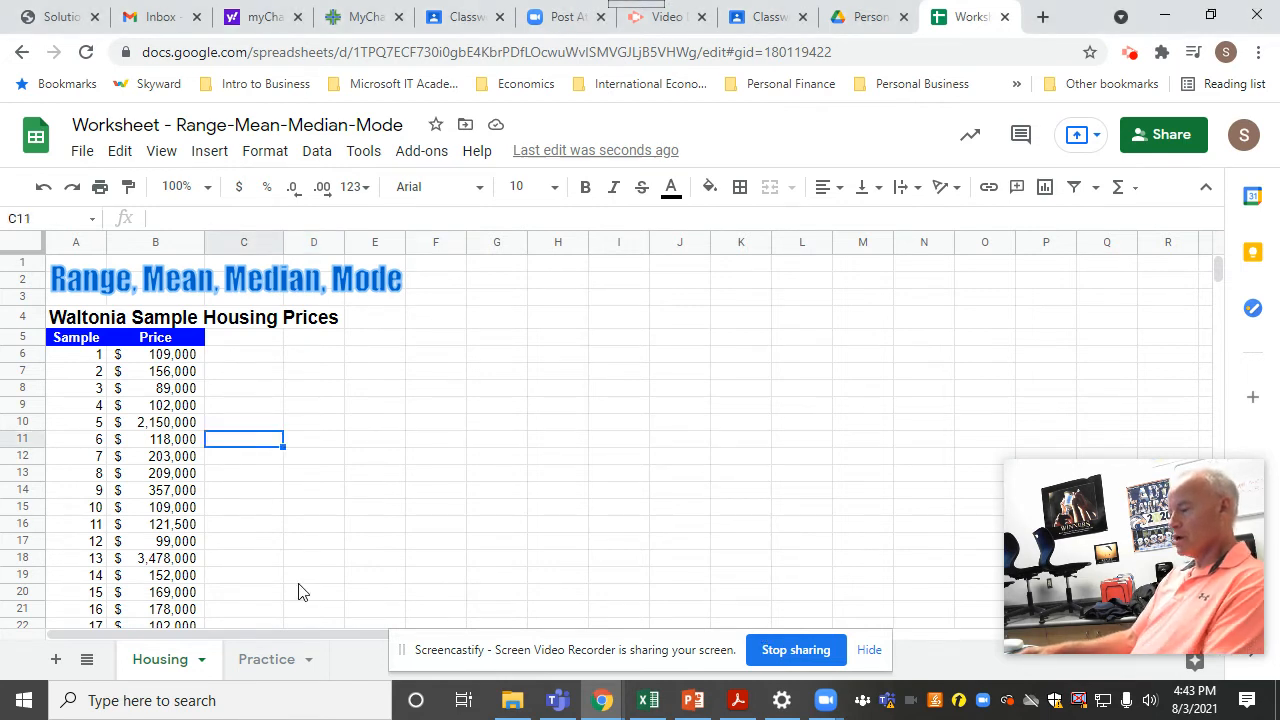
{"action": "key", "text": "Down"}
{"action": "key", "text": "Down"}
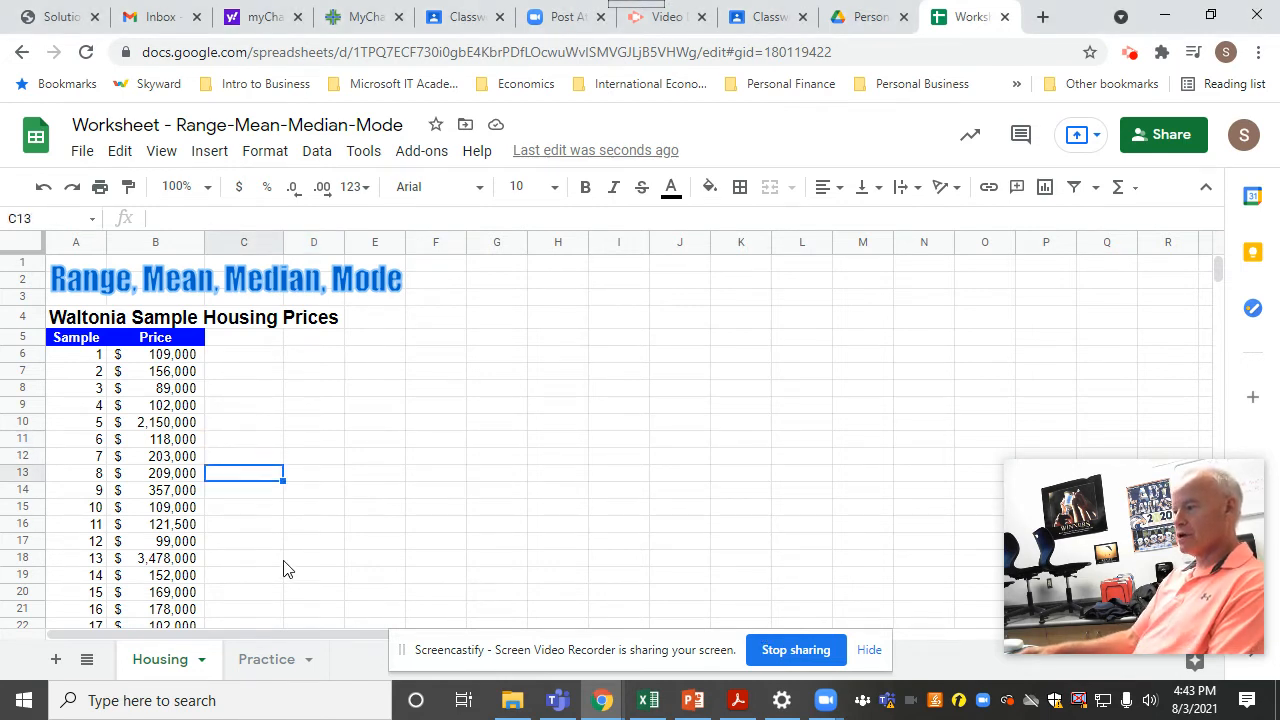
{"action": "left_click", "coordinate": [163, 357]}
{"action": "key", "text": "Down"}
{"action": "key", "text": "Down"}
{"action": "key", "text": "Down"}
{"action": "key", "text": "Down"}
{"action": "key", "text": "Down"}
{"action": "key", "text": "Down"}
{"action": "key", "text": "Down"}
{"action": "key", "text": "Down"}
{"action": "key", "text": "Down"}
{"action": "key", "text": "Down"}
{"action": "key", "text": "Down"}
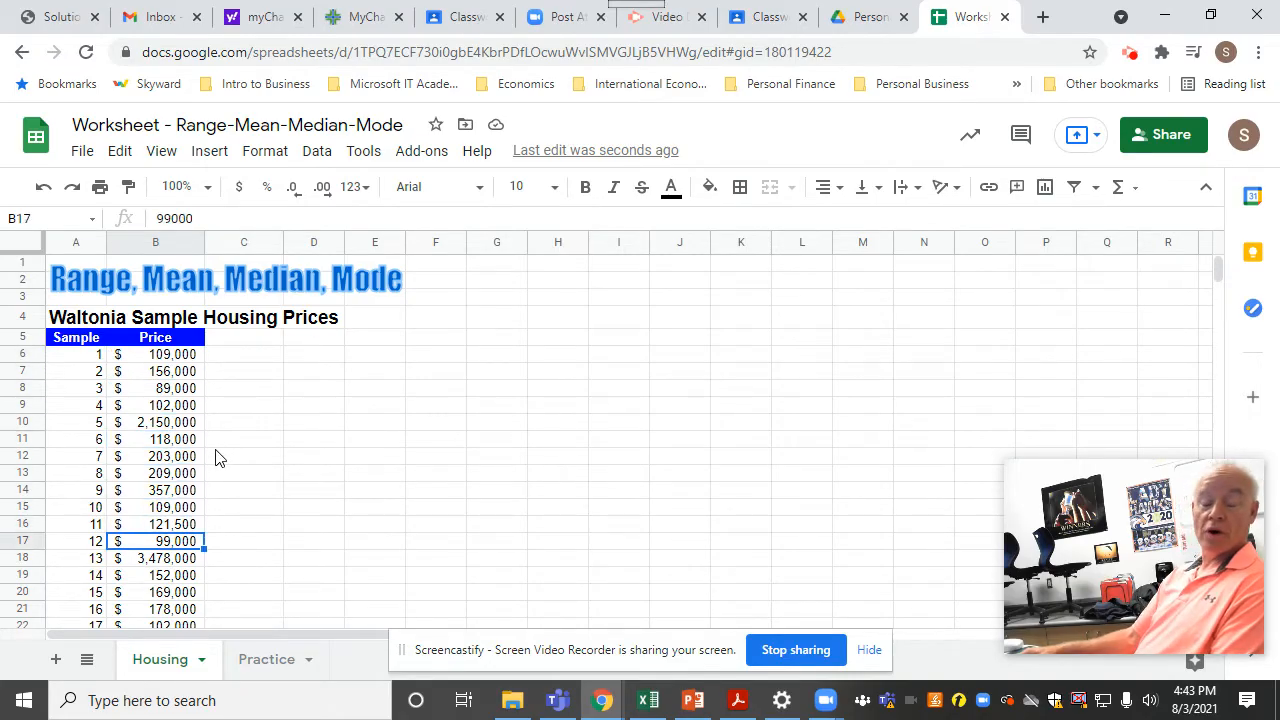
{"action": "key", "text": "Down"}
{"action": "key", "text": "Down"}
{"action": "key", "text": "Down"}
{"action": "key", "text": "Down"}
{"action": "key", "text": "Down"}
{"action": "key", "text": "Down"}
{"action": "key", "text": "Down"}
{"action": "key", "text": "Down"}
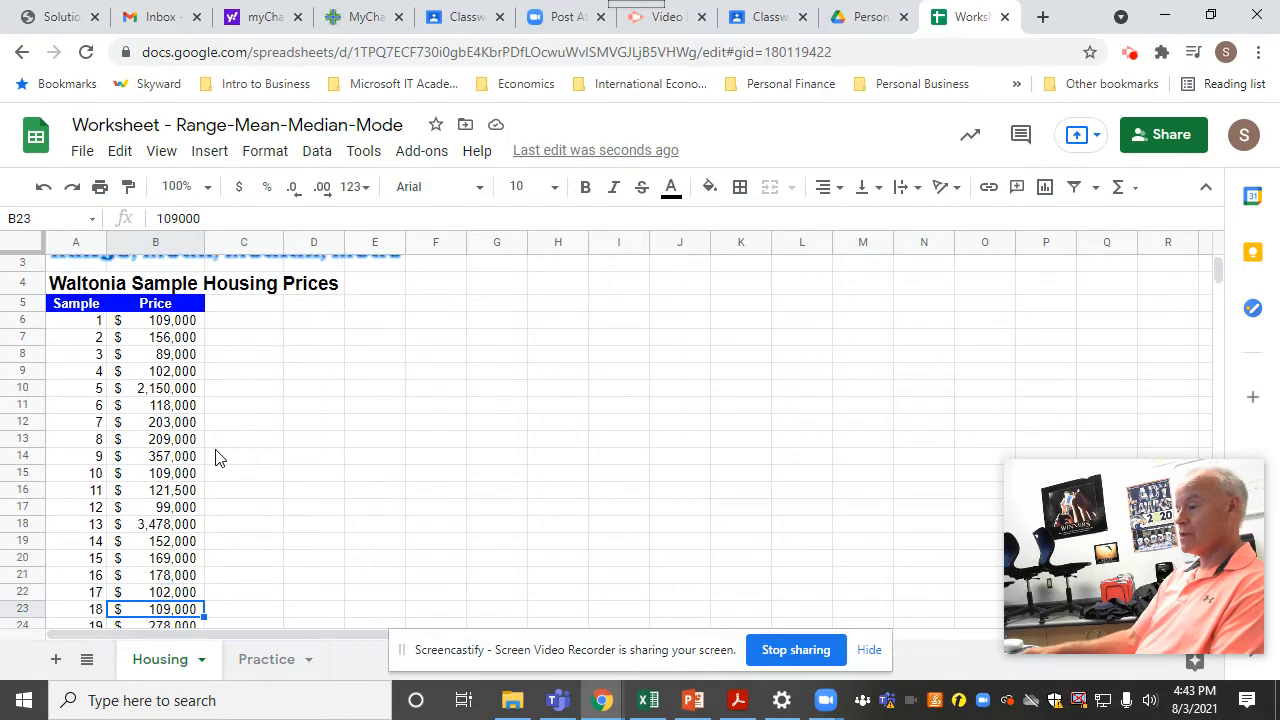
{"action": "key", "text": "Down"}
{"action": "key", "text": "Down"}
{"action": "key", "text": "Down"}
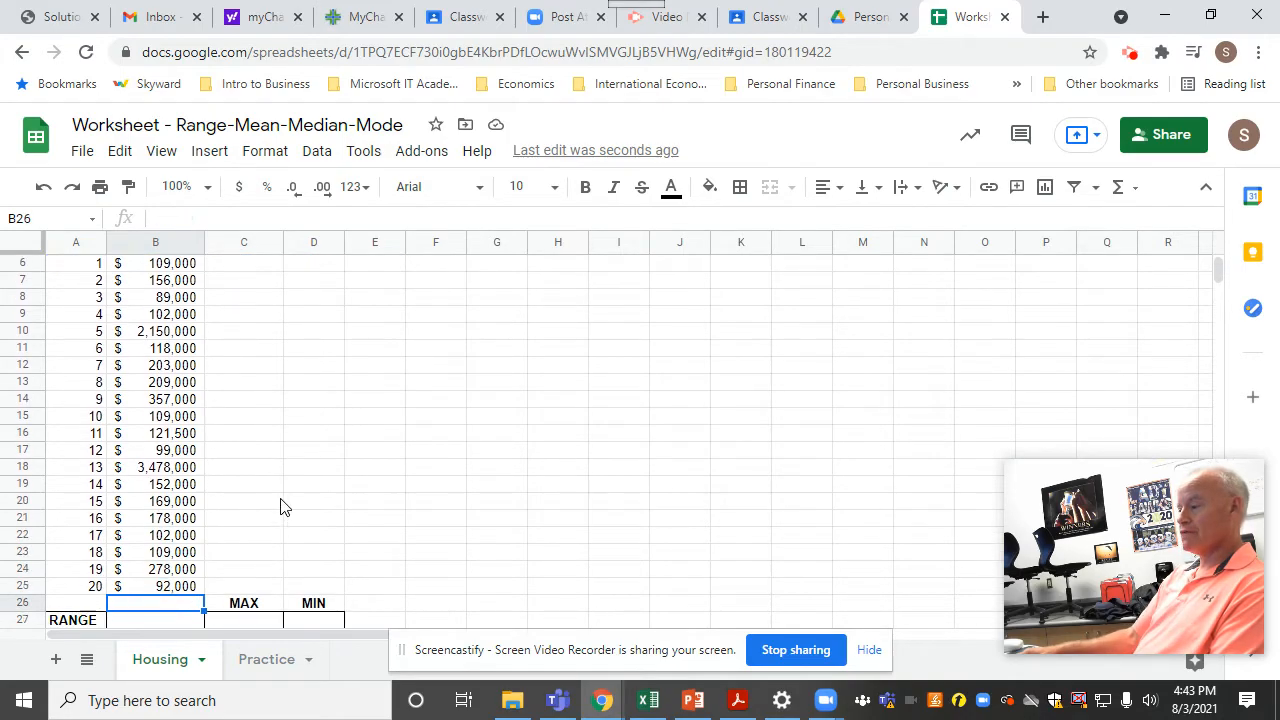
{"action": "key", "text": "Down"}
{"action": "key", "text": "Down"}
{"action": "key", "text": "Down"}
{"action": "key", "text": "Up"}
{"action": "key", "text": "Up"}
{"action": "key", "text": "Up"}
{"action": "key", "text": "Up"}
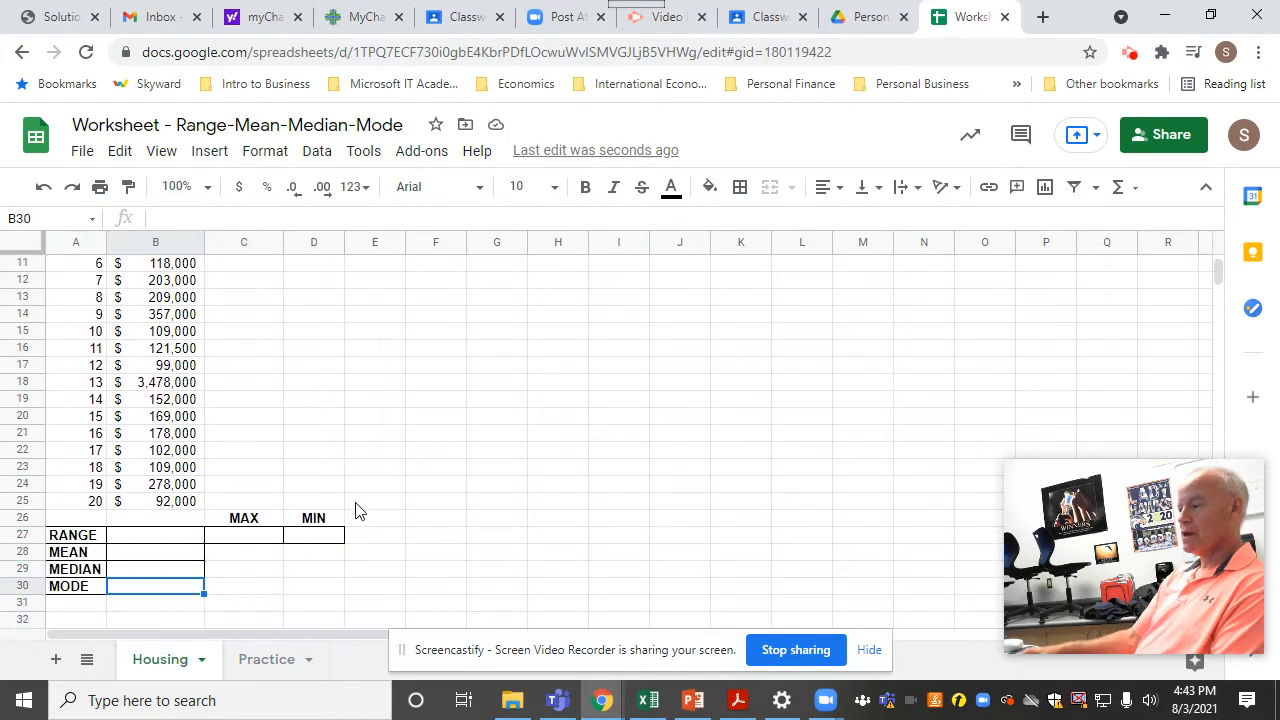
{"action": "key", "text": "Up"}
{"action": "key", "text": "Up"}
{"action": "key", "text": "Up"}
{"action": "key", "text": "Up"}
{"action": "key", "text": "Up"}
{"action": "key", "text": "Up"}
{"action": "key", "text": "Up"}
{"action": "key", "text": "Up"}
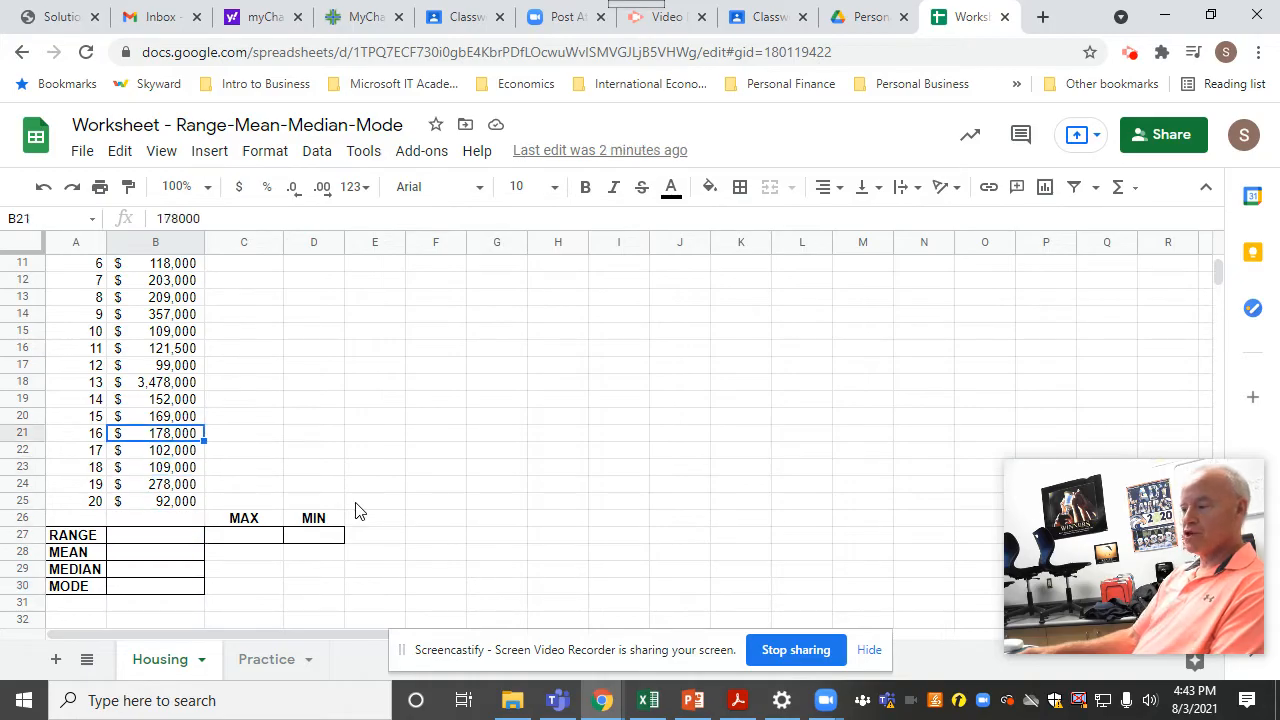
{"action": "key", "text": "Up"}
{"action": "key", "text": "Up"}
{"action": "key", "text": "Up"}
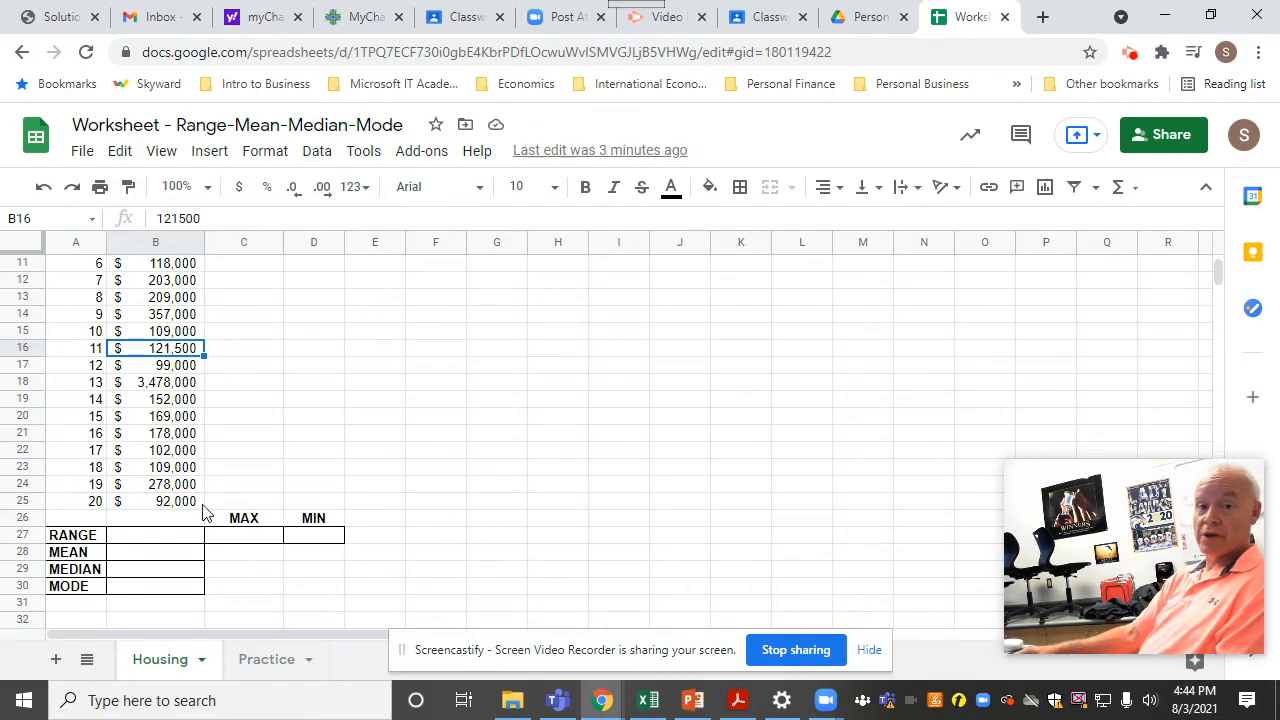
- Calculate the maximum housing price in C27 with the formula =MAX(B6:B25)
{"action": "left_click", "coordinate": [237, 540]}
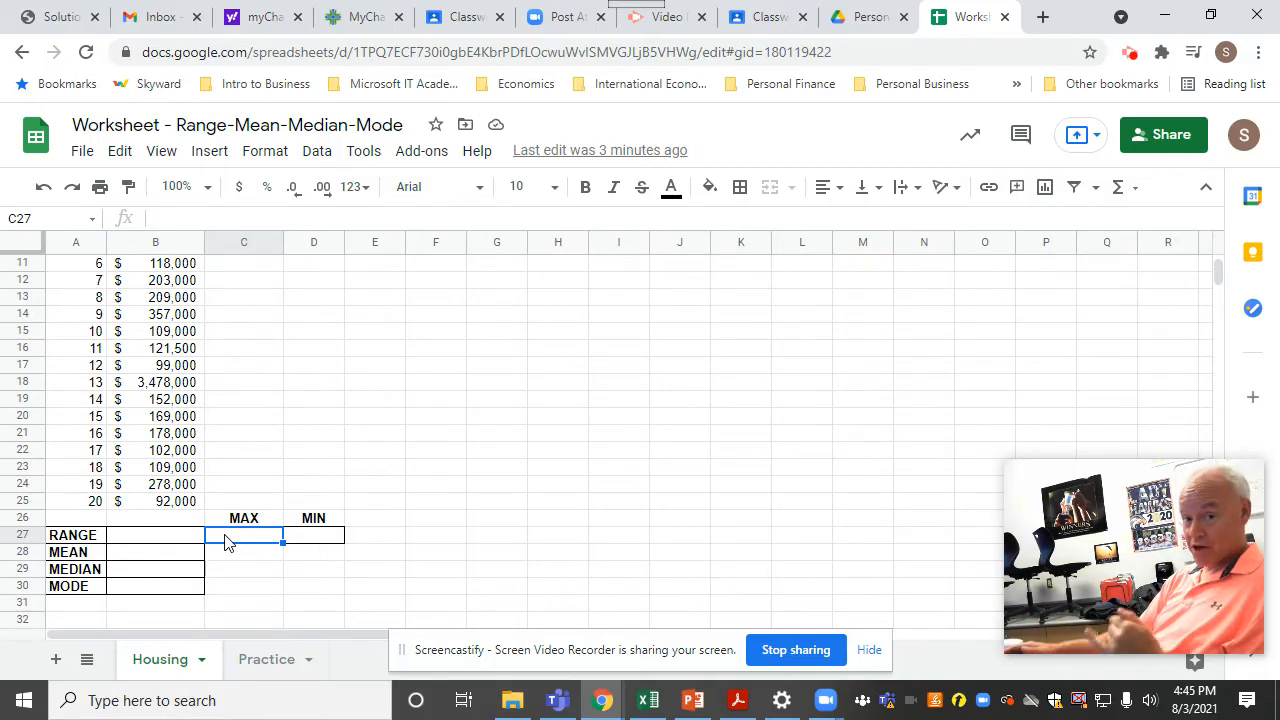
{"action": "type", "text": "=max"}
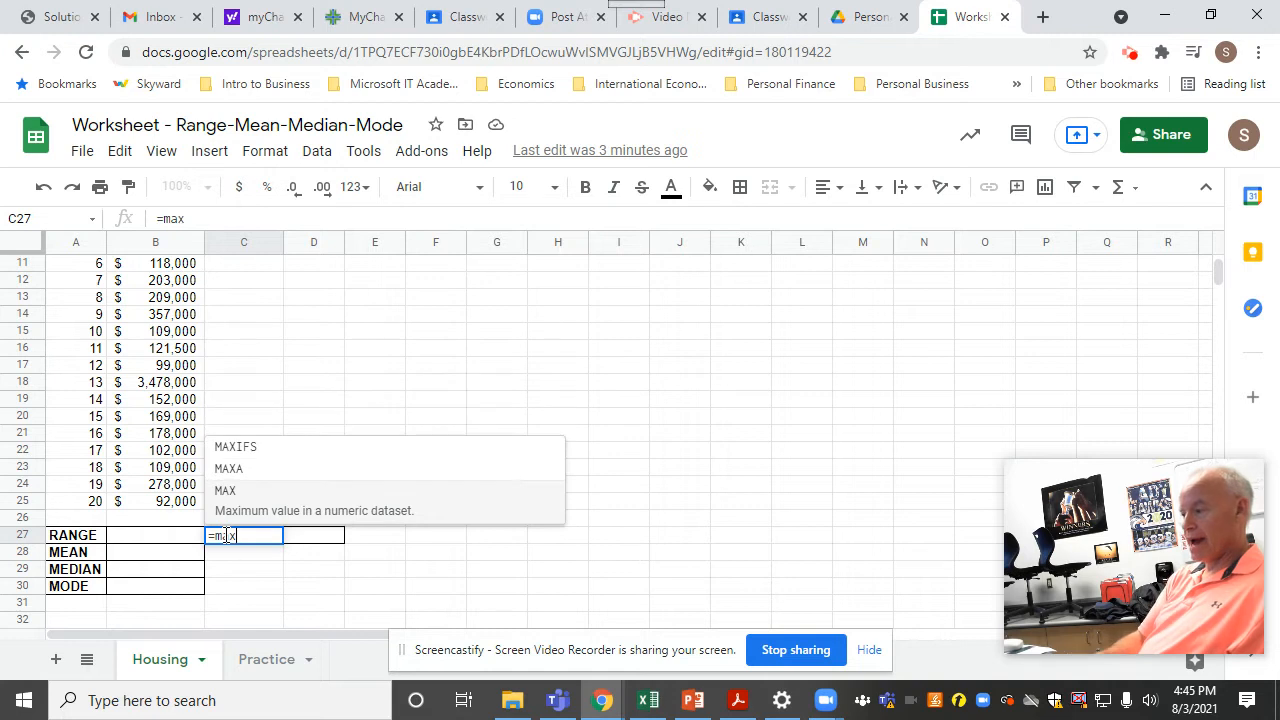
{"action": "type", "text": "("}
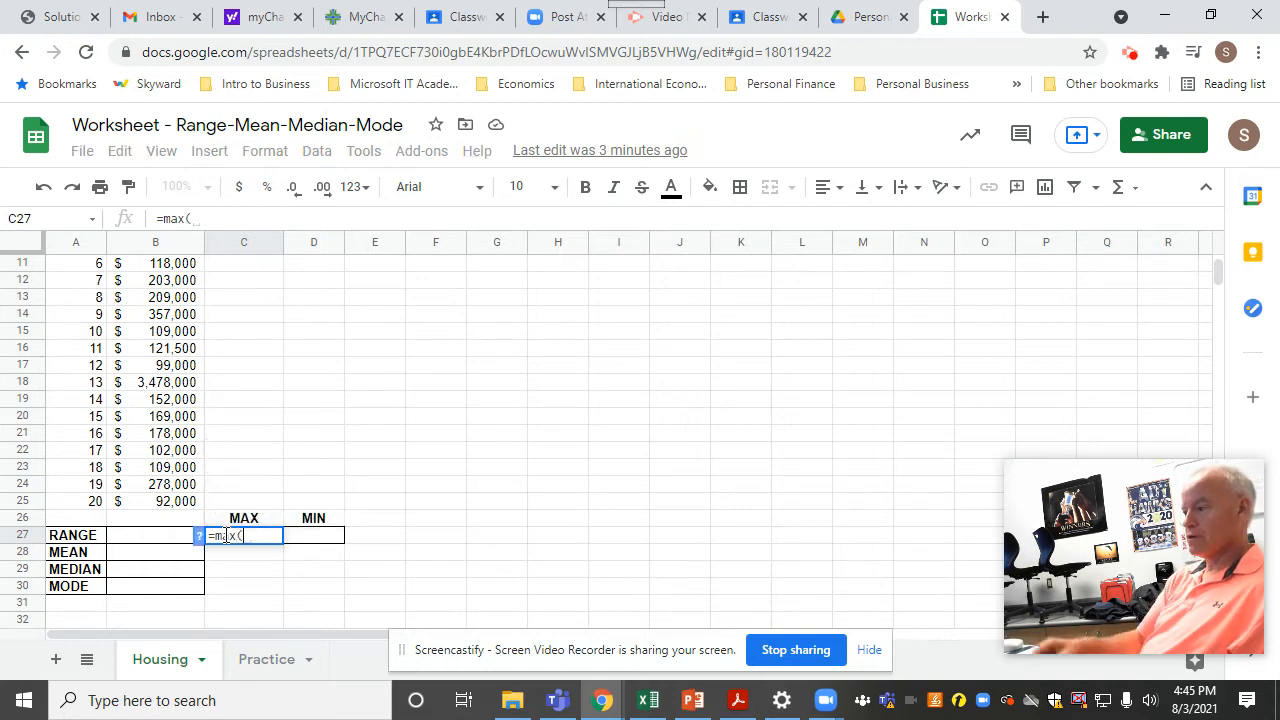
{"action": "left_click_drag", "start_coordinate": [167, 505], "coordinate": [159, 282]}
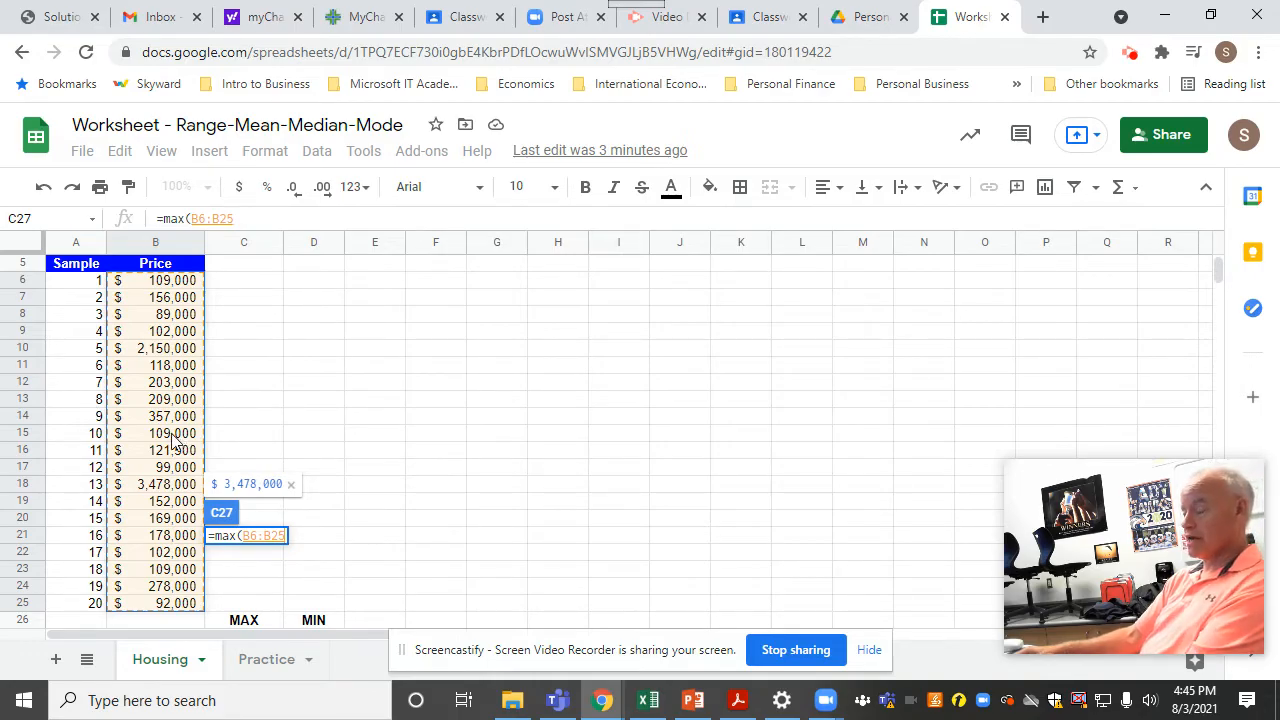
{"action": "key", "text": "Return"}
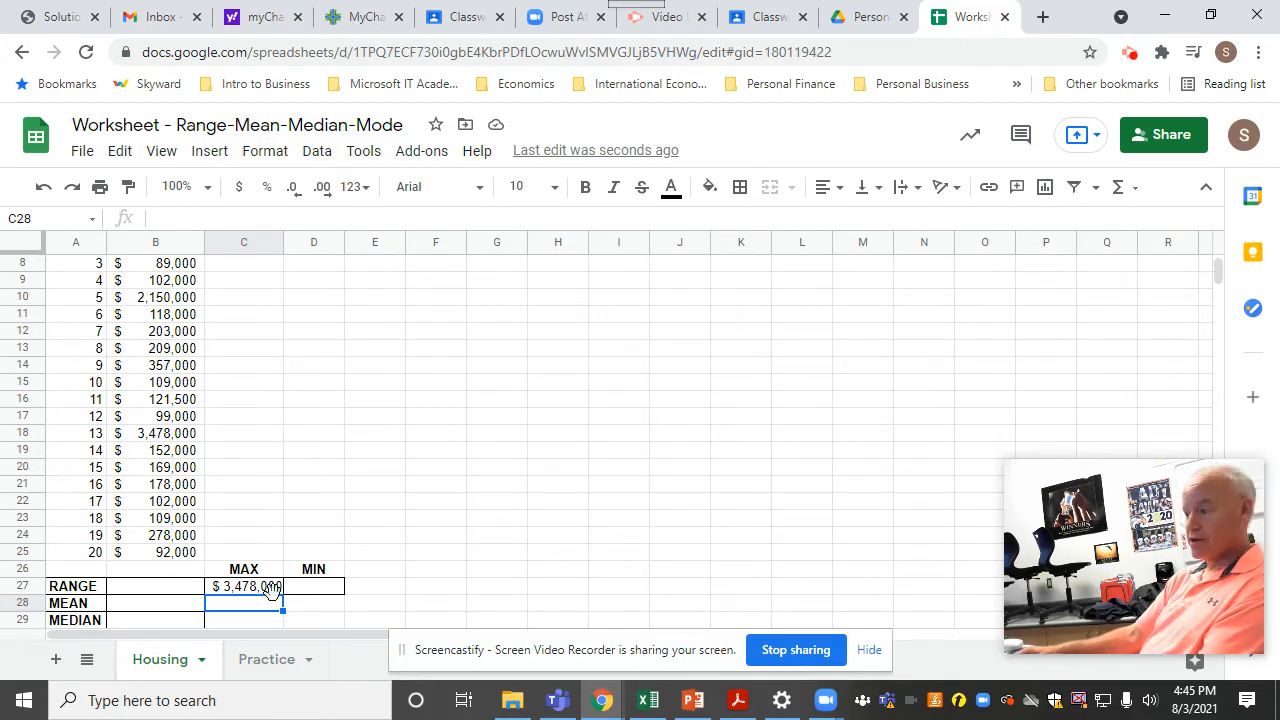
- Calculate the minimum housing price in D27 with the formula =MIN(B6:B25)
{"action": "left_click", "coordinate": [316, 588]}
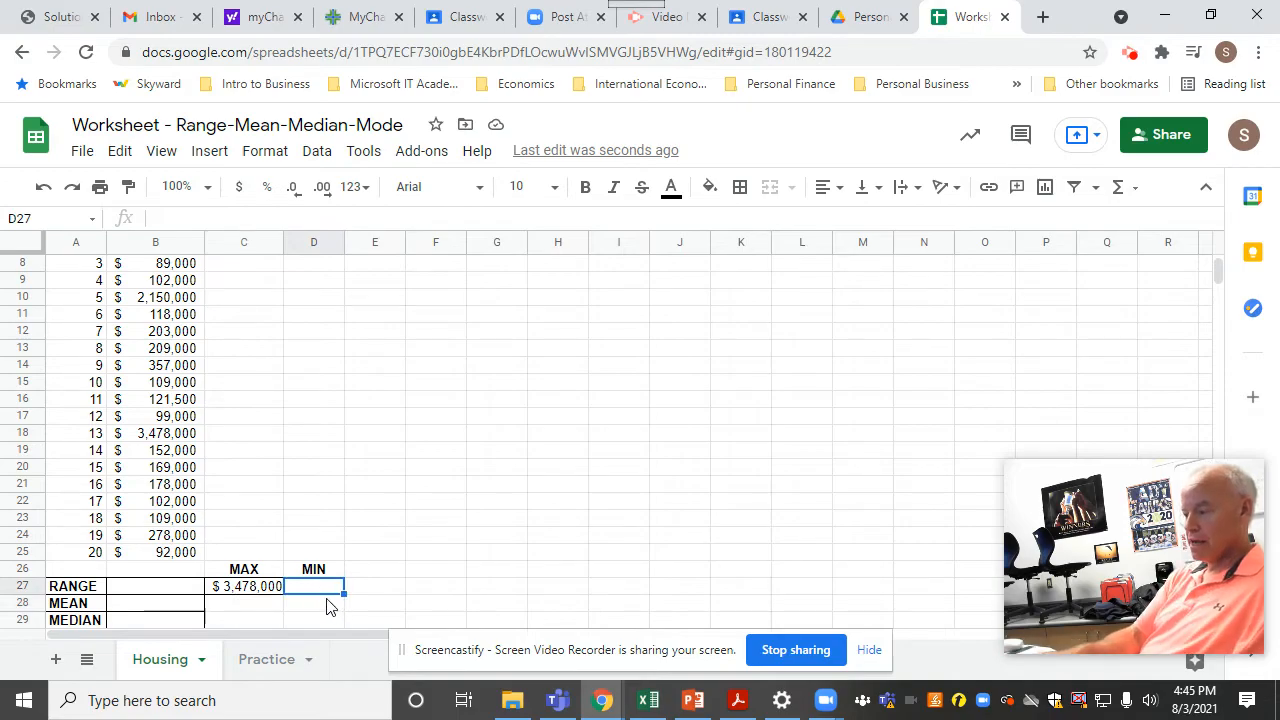
{"action": "type", "text": "="}
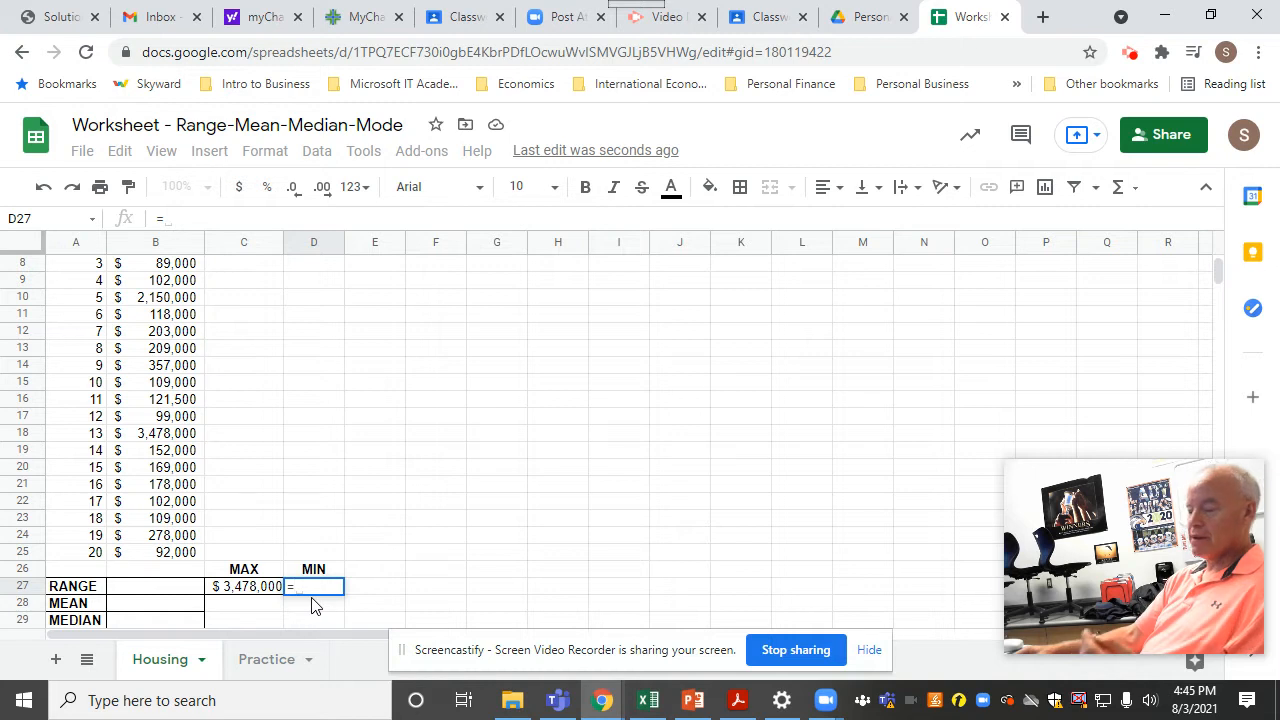
{"action": "left_click", "coordinate": [1137, 190]}
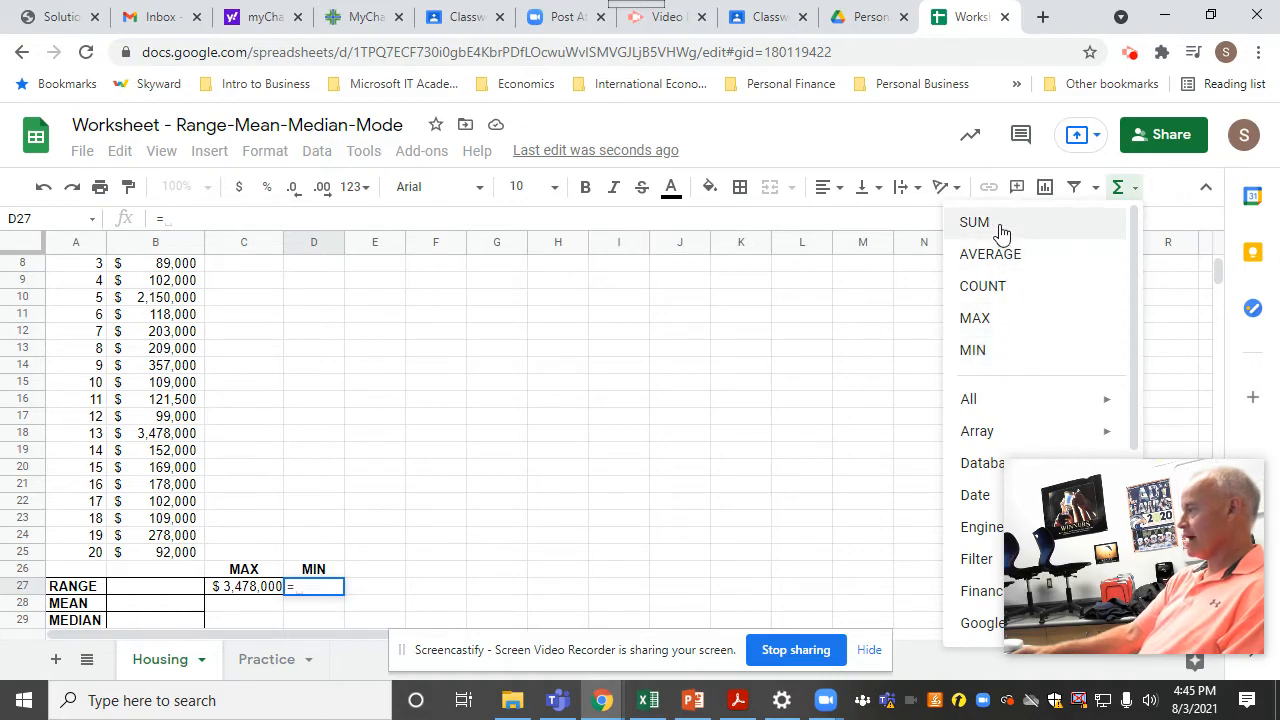
{"action": "mouse_move", "coordinate": [980, 400]}
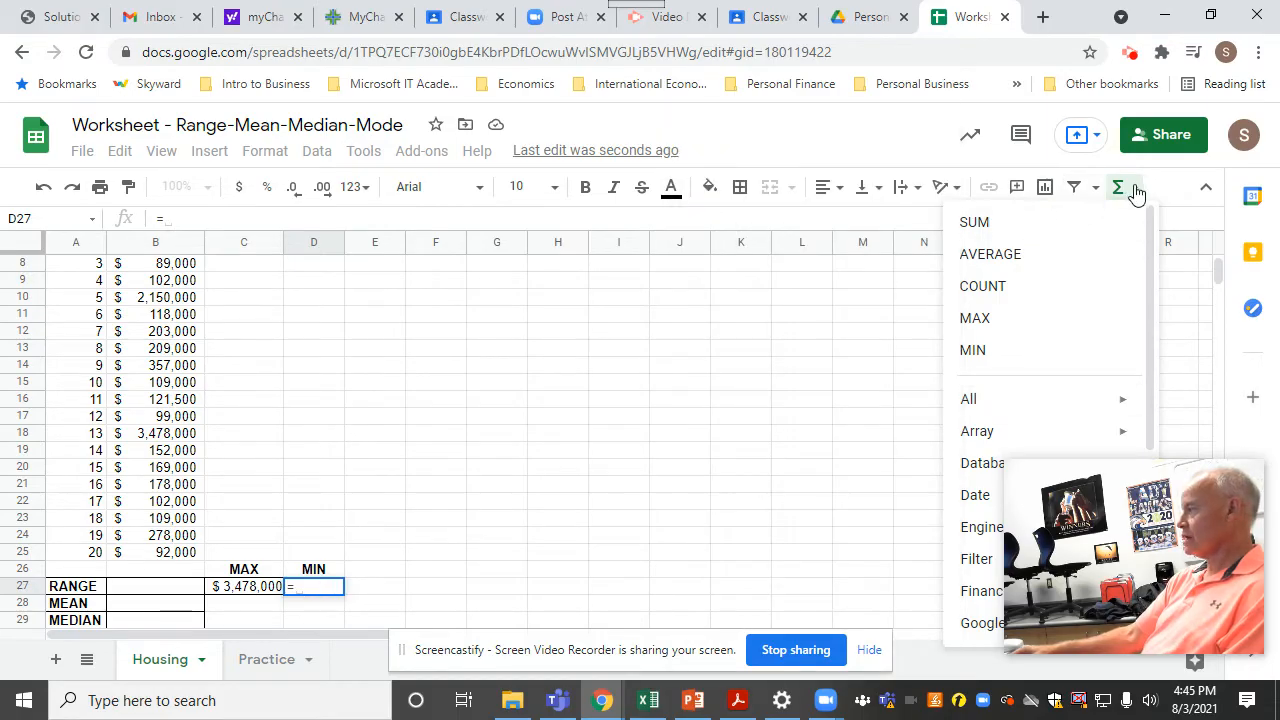
{"action": "left_click", "coordinate": [972, 350]}
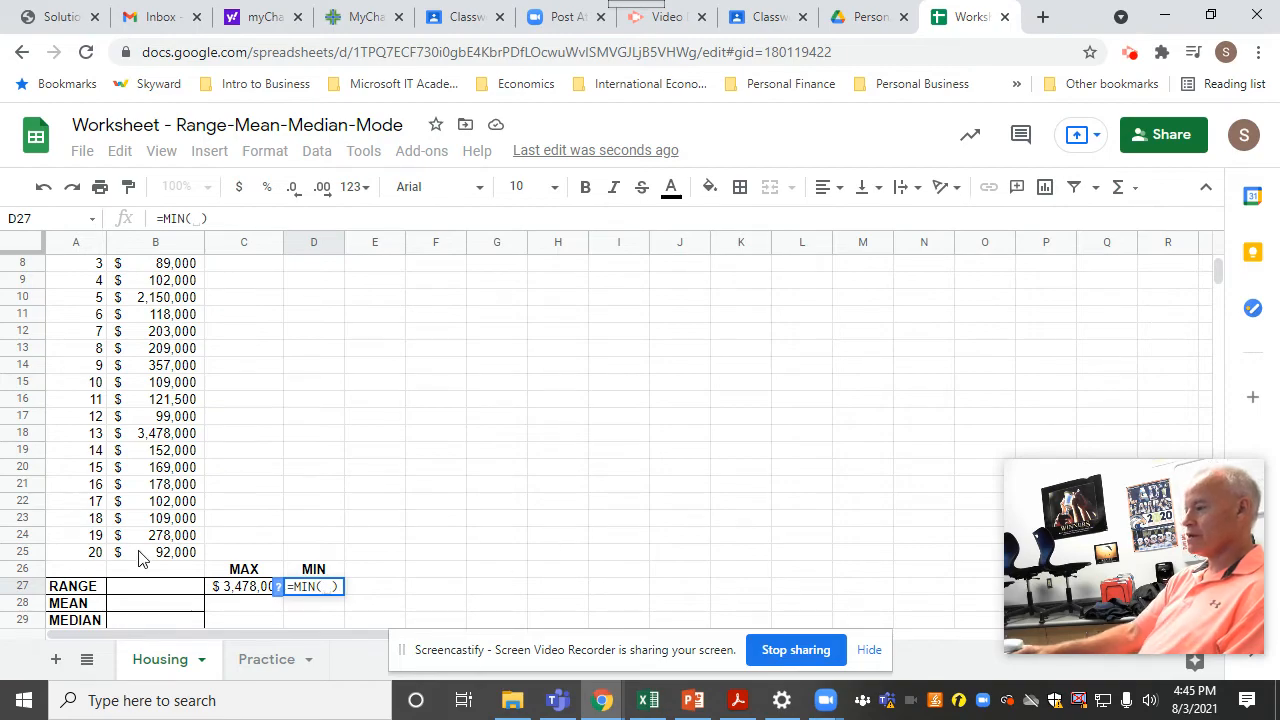
{"action": "left_click_drag", "start_coordinate": [155, 558], "coordinate": [130, 320]}
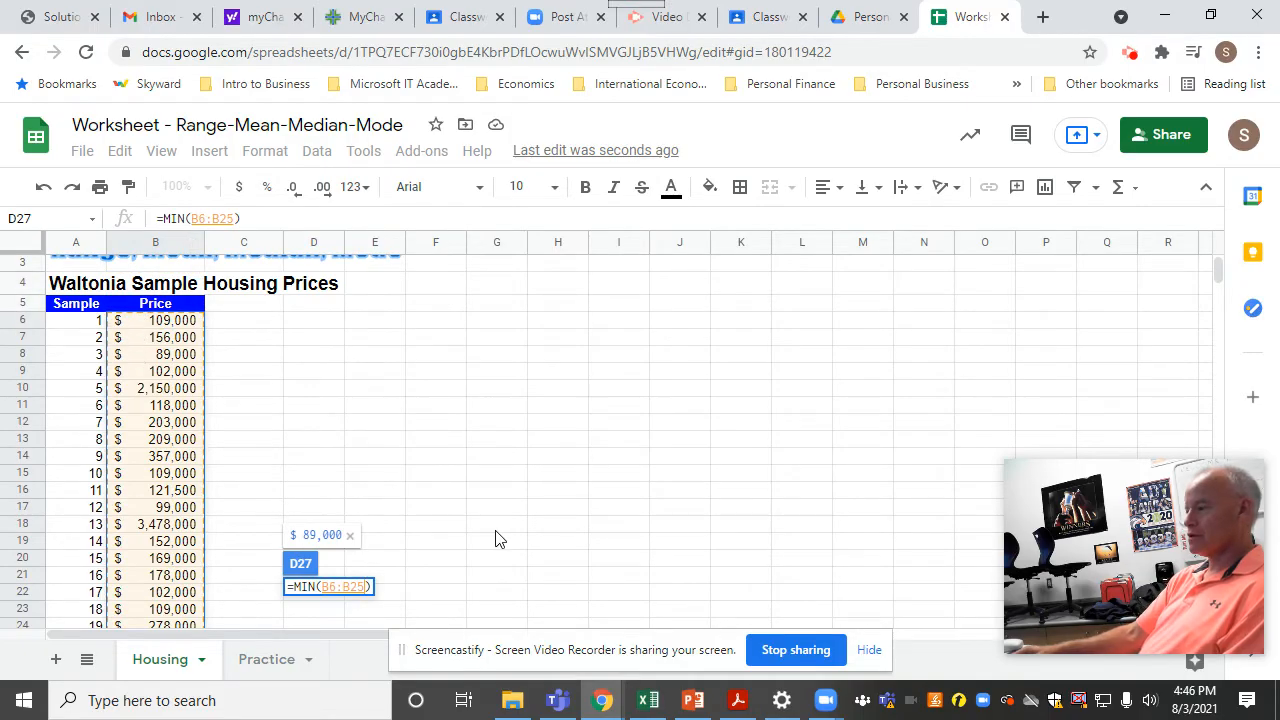
{"action": "key", "text": "Return"}
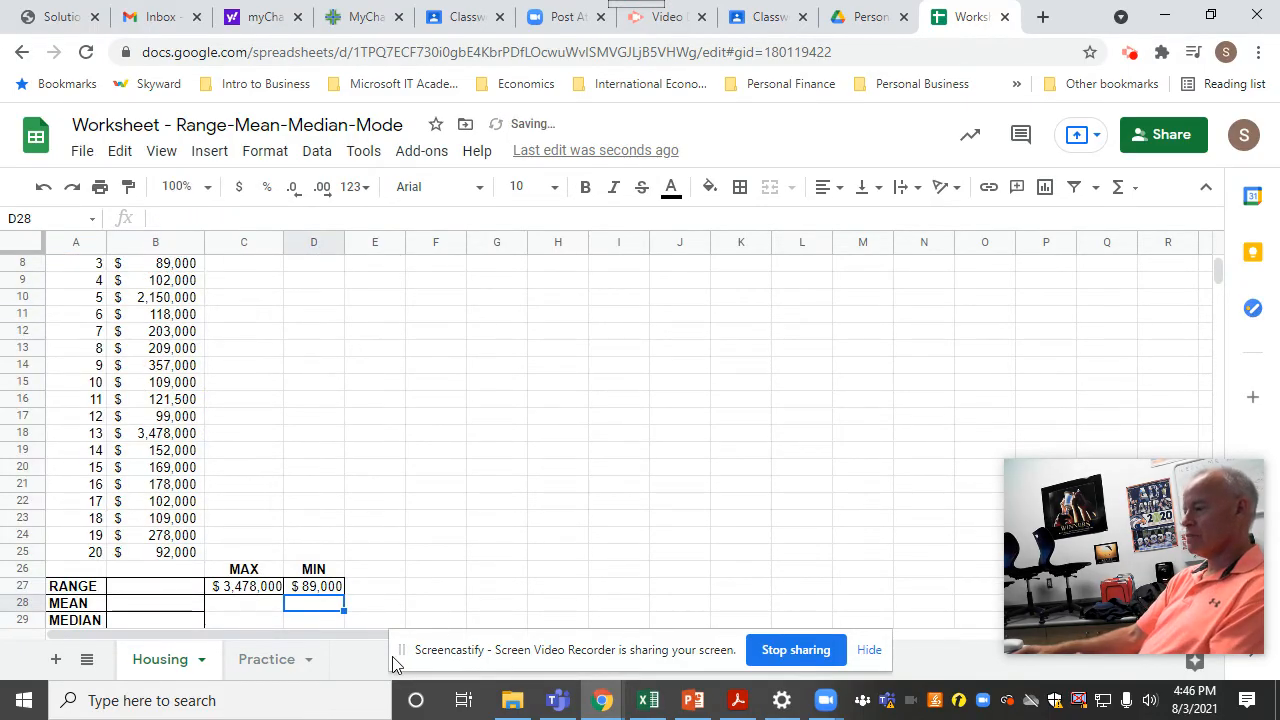
- Calculate the range in B27 by subtracting the minimum from the maximum with =C27-D27
{"action": "left_click", "coordinate": [140, 590]}
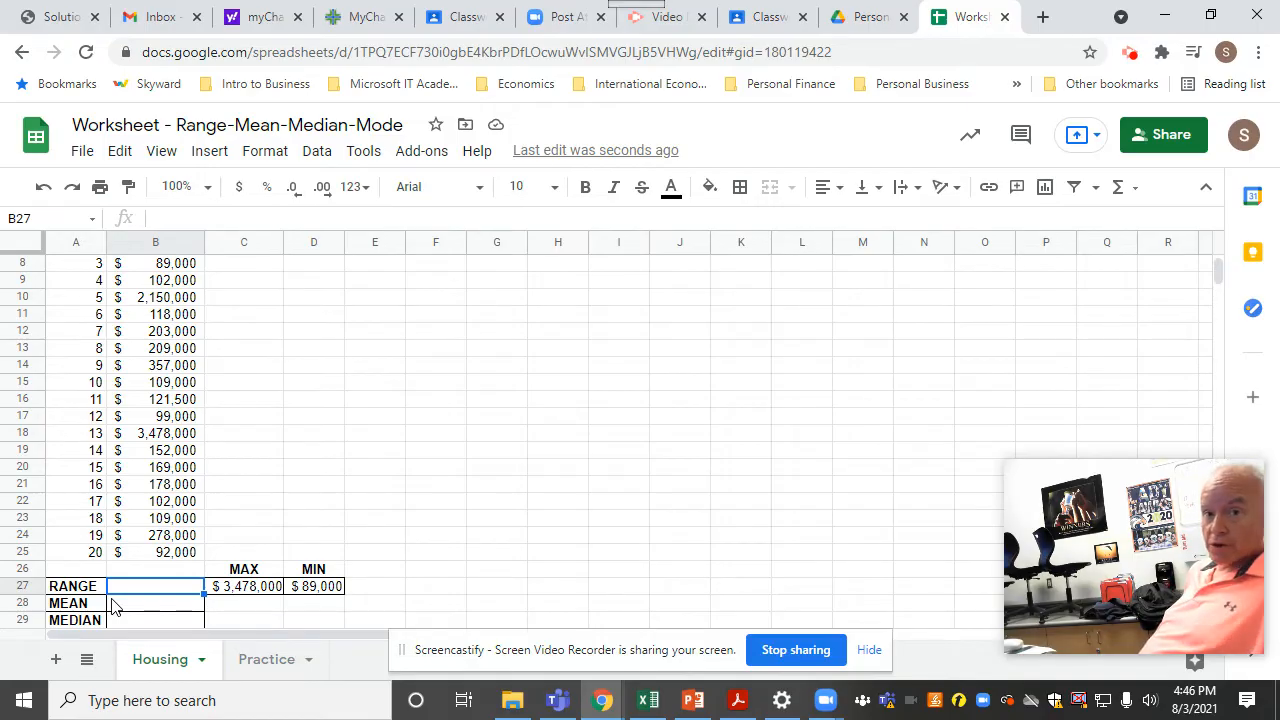
{"action": "type", "text": "="}
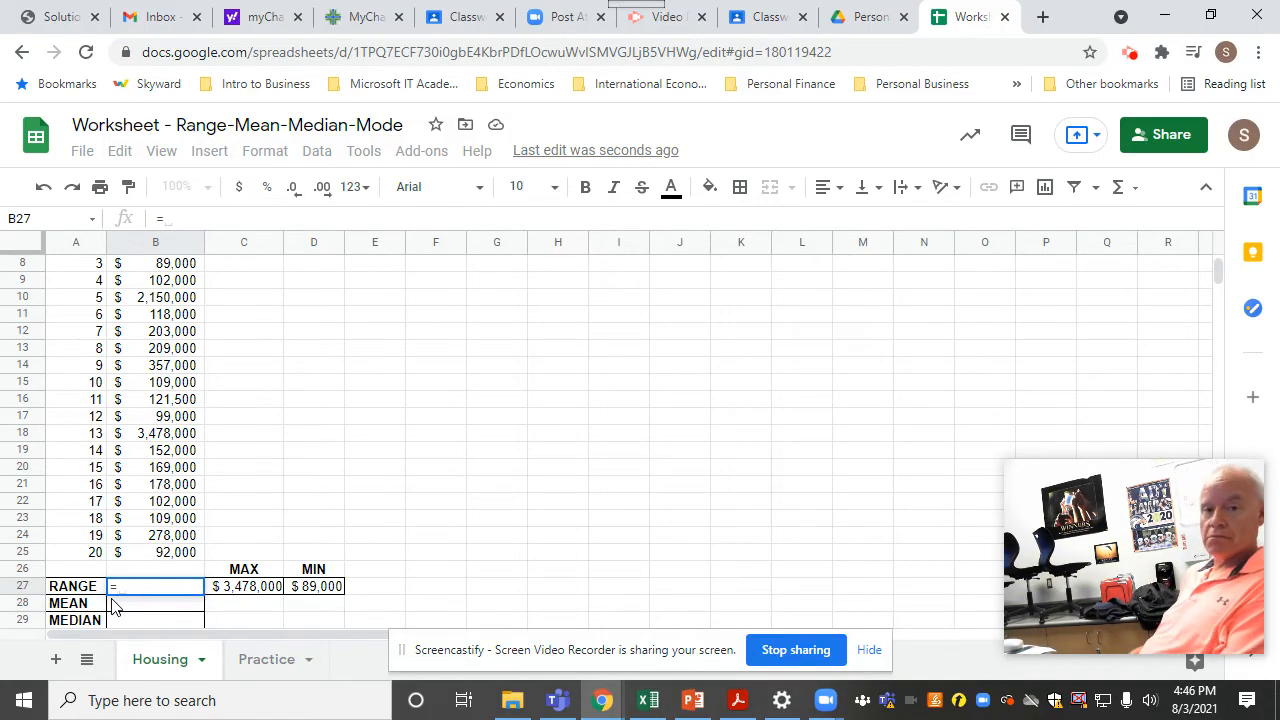
{"action": "left_click", "coordinate": [243, 591]}
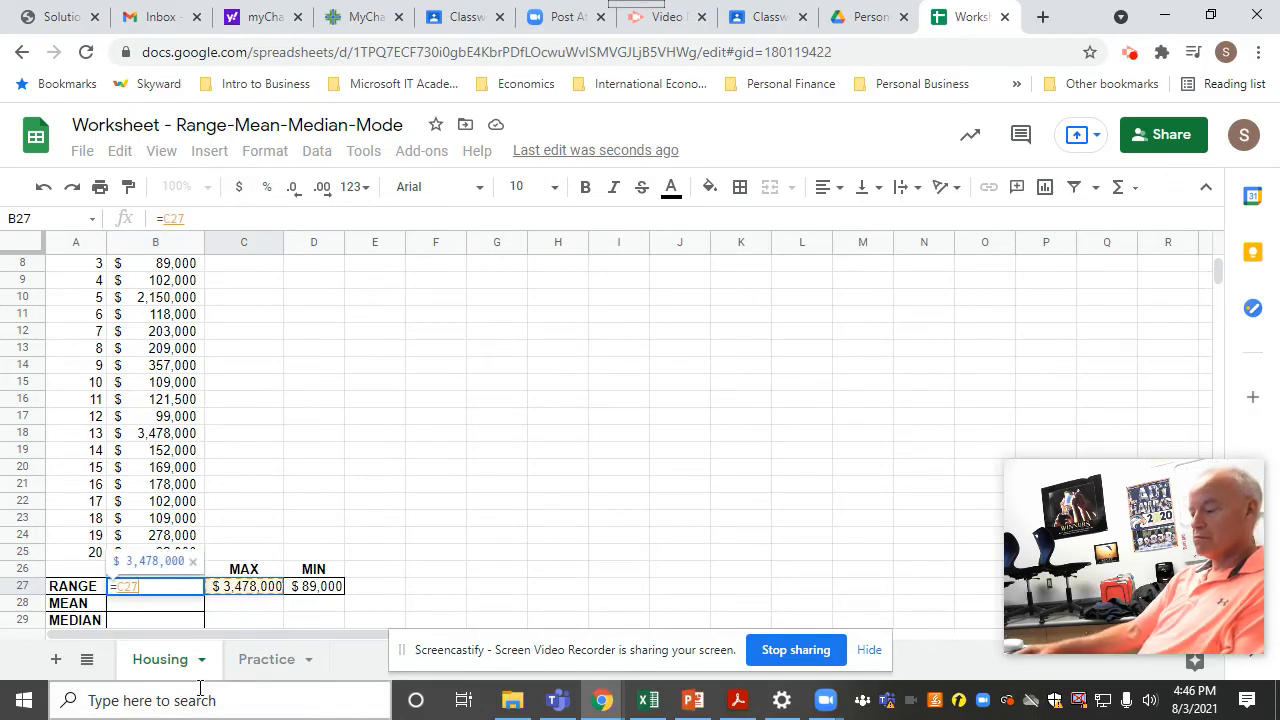
{"action": "type", "text": "-"}
{"action": "left_click", "coordinate": [330, 590]}
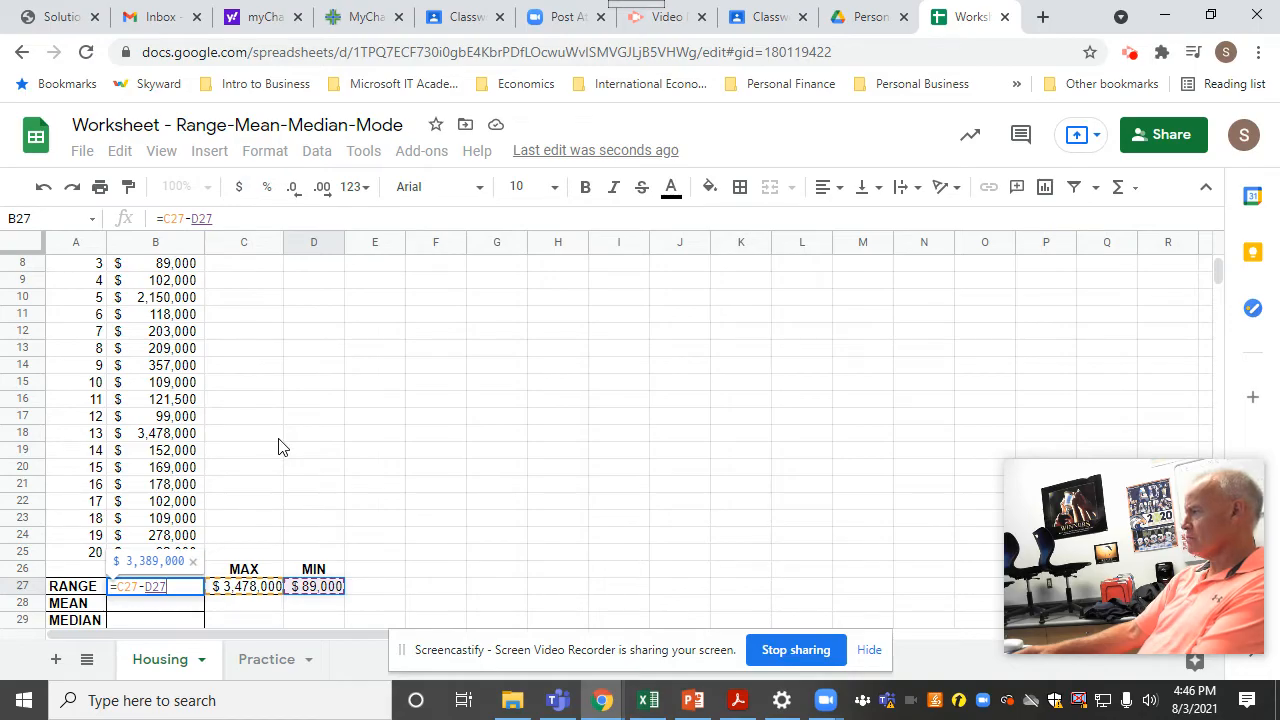
{"action": "key", "text": "Return"}
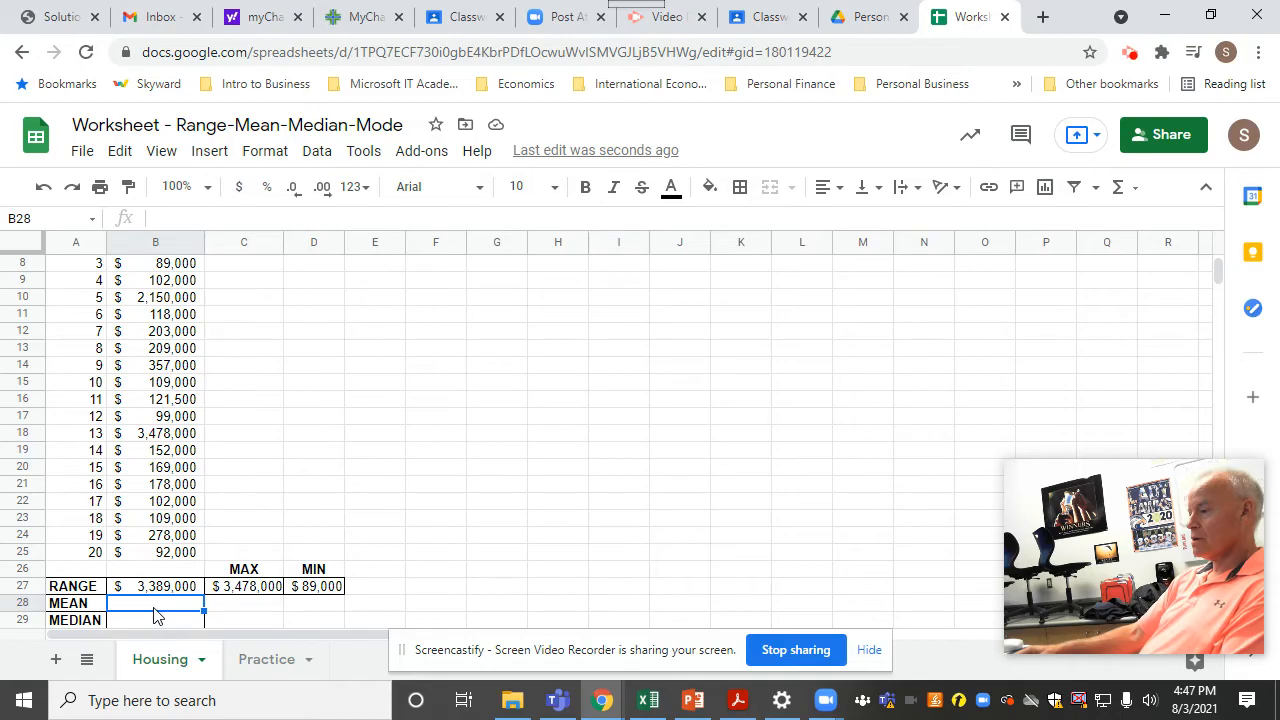
- Calculate the mean price in B28 with =AVERAGE(B6:B25) and reject the suggested autofill for the cells below
{"action": "left_click", "coordinate": [1122, 190]}
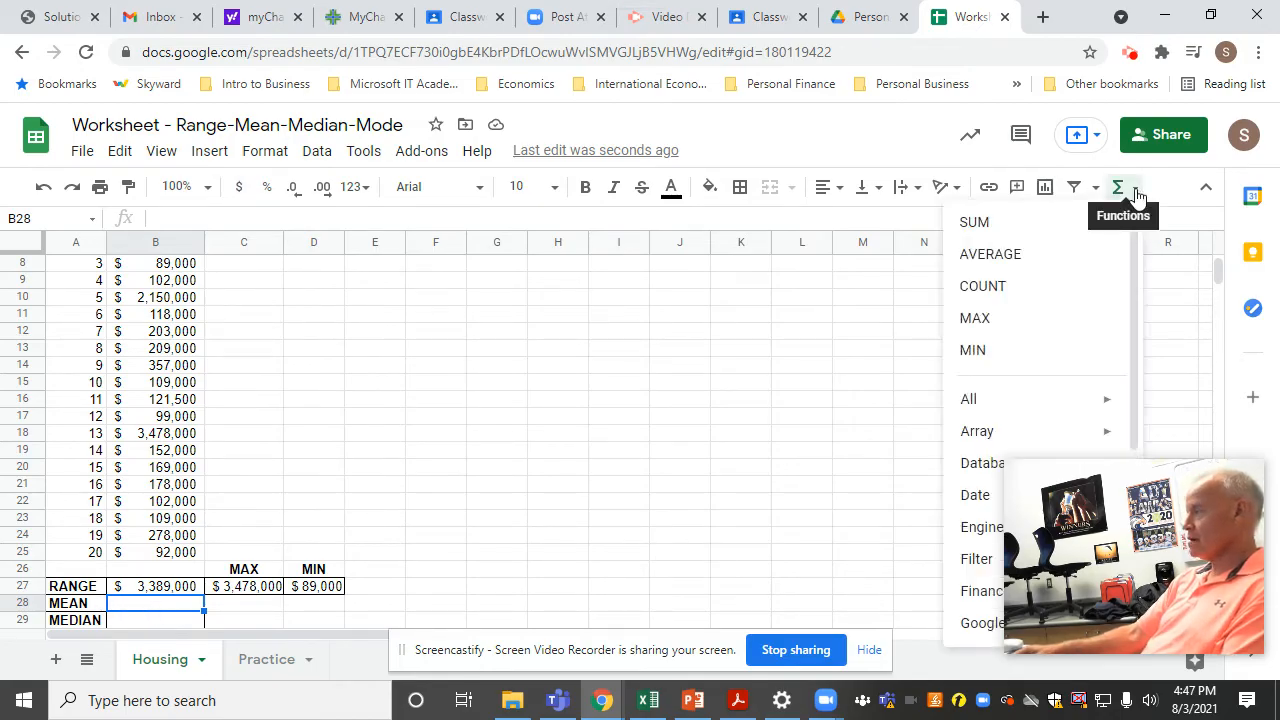
{"action": "left_click", "coordinate": [1010, 256]}
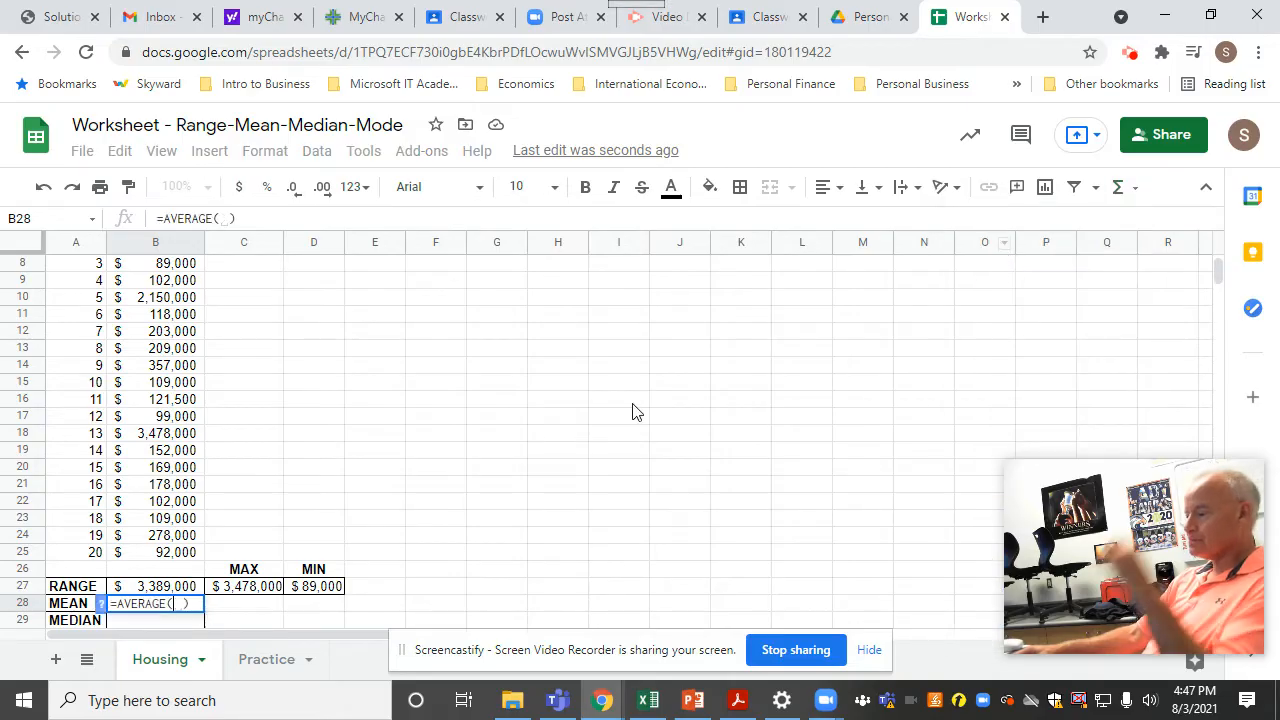
{"action": "left_click_drag", "start_coordinate": [150, 557], "coordinate": [137, 356]}
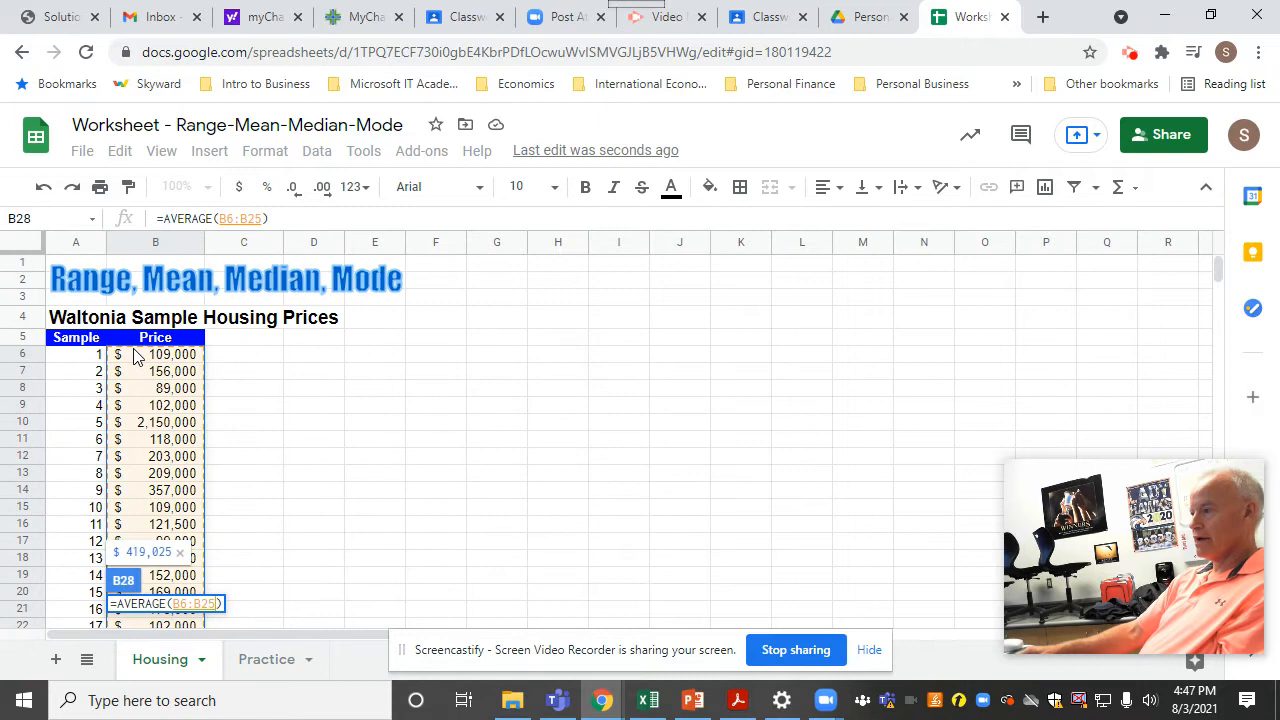
{"action": "key", "text": "Return"}
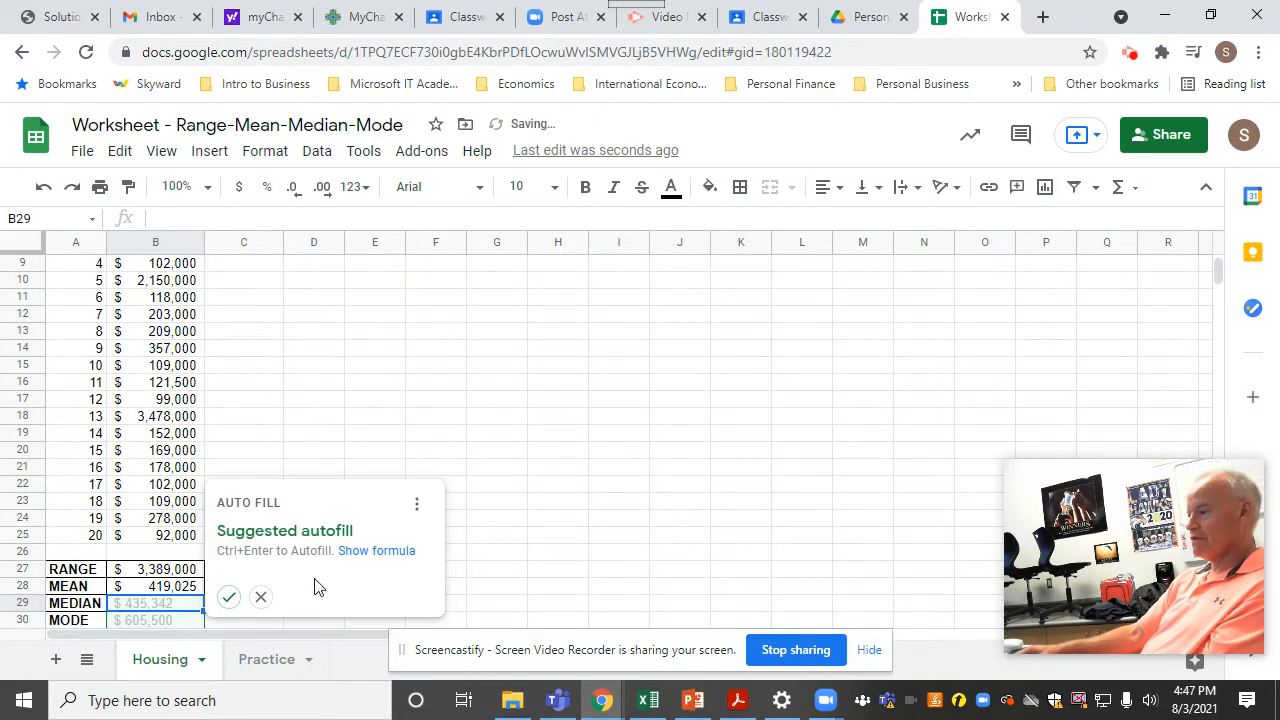
{"action": "left_click", "coordinate": [260, 597]}
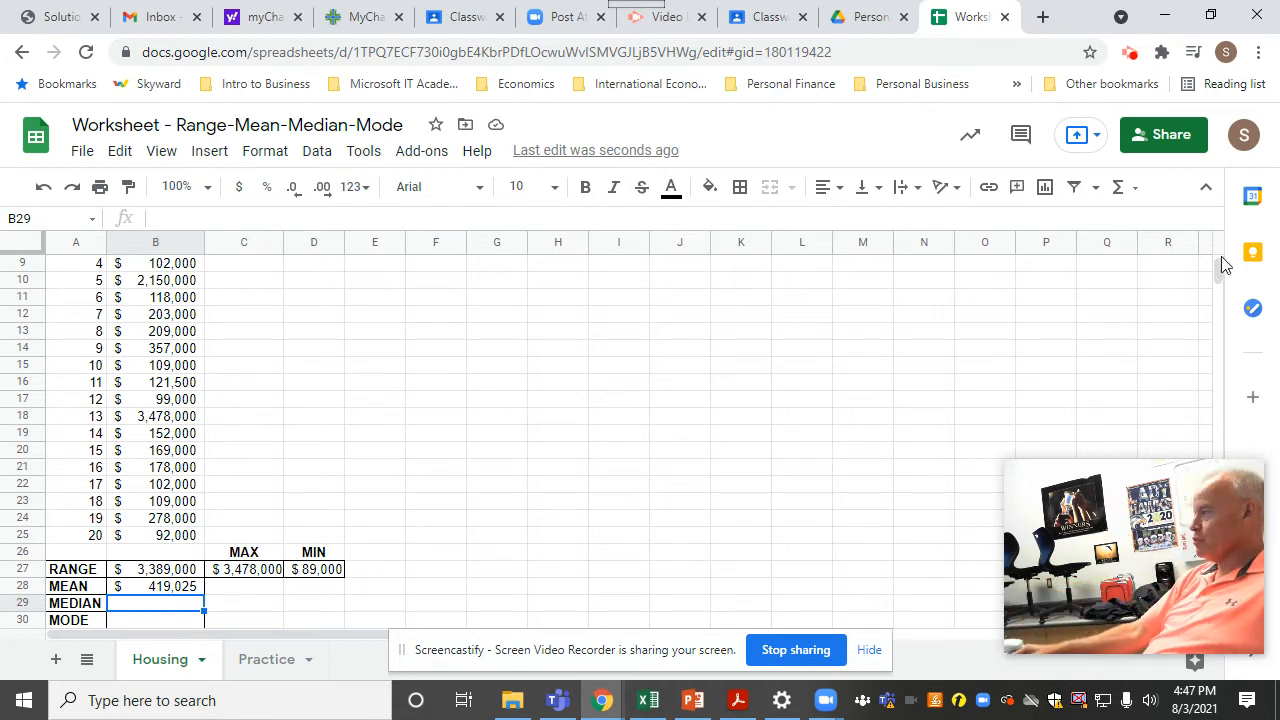
- Calculate the median housing price in B29 with the formula =MEDIAN(B6:B25)
{"action": "left_click_drag", "start_coordinate": [1216, 270], "coordinate": [1216, 267]}
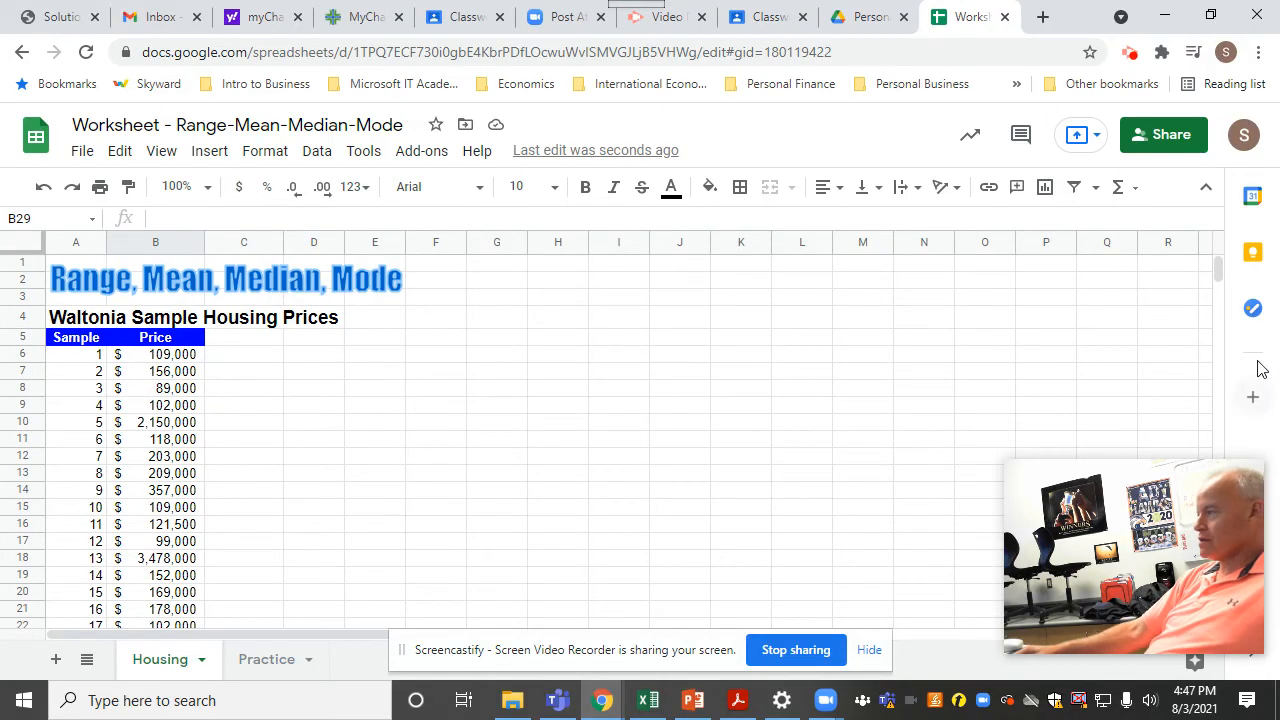
{"action": "scroll", "coordinate": [1220, 267], "scroll_direction": "down", "scroll_amount": 3}
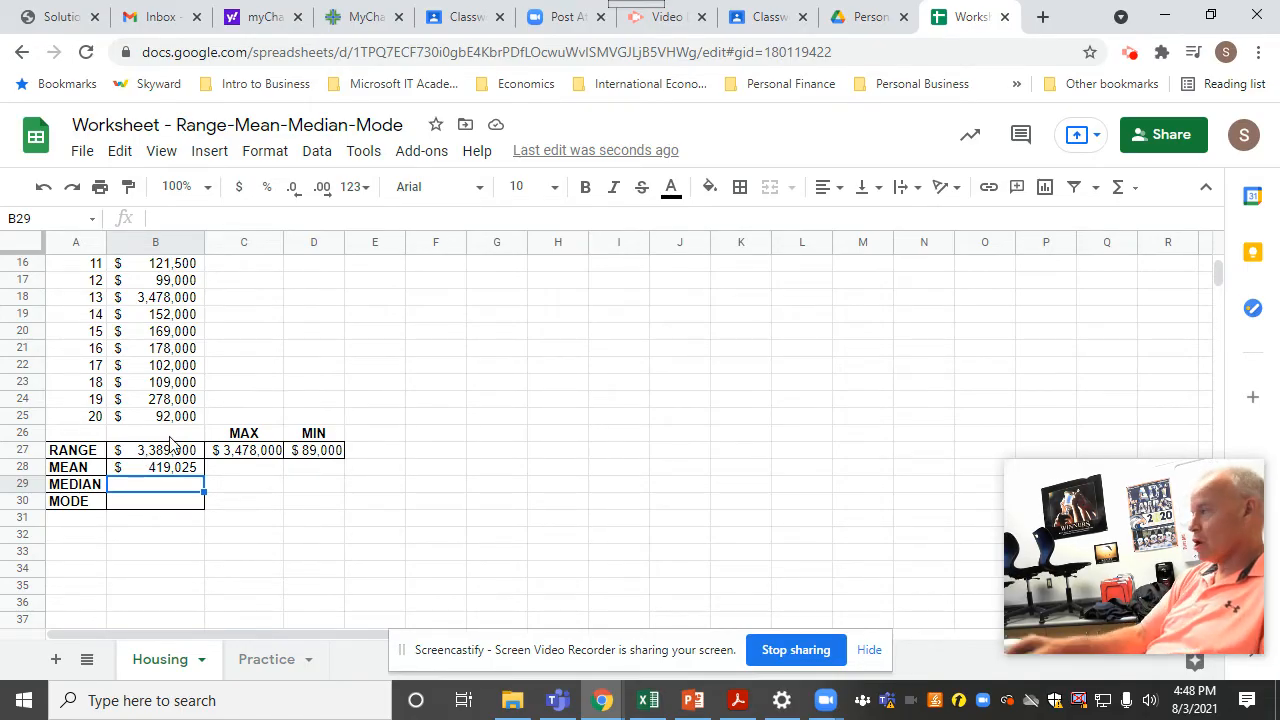
{"action": "type", "text": "="}
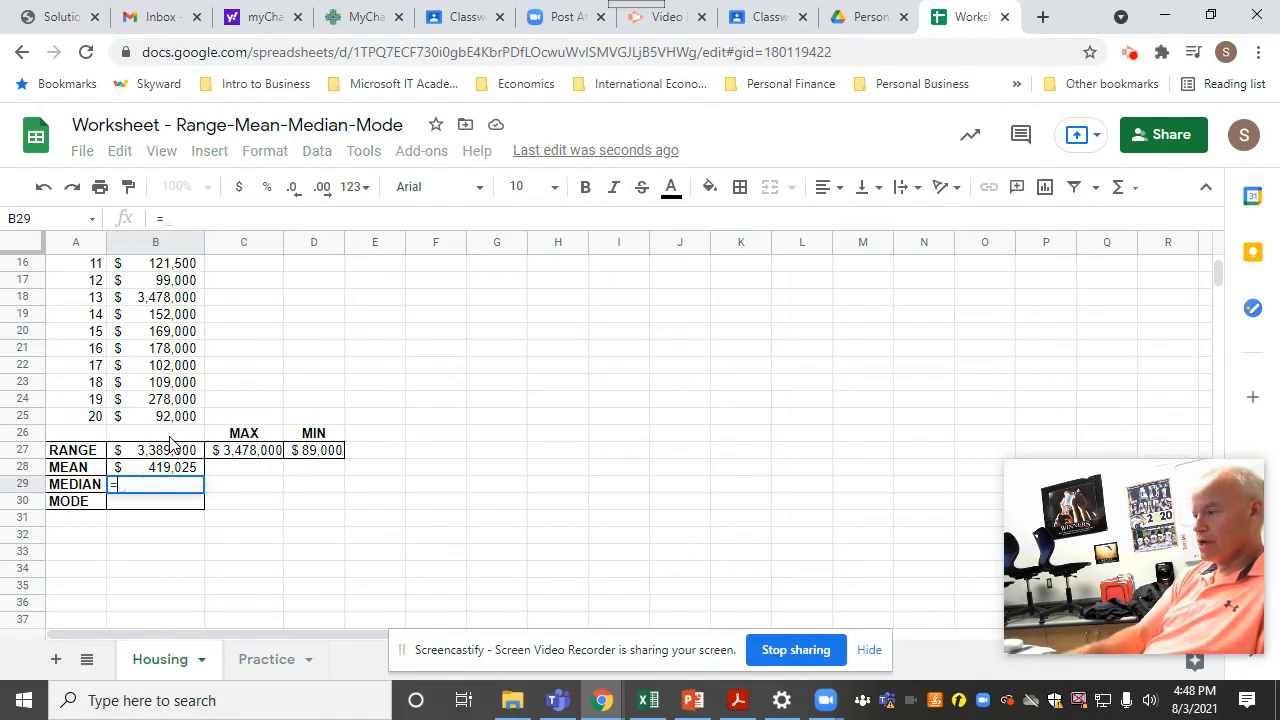
{"action": "type", "text": "median"}
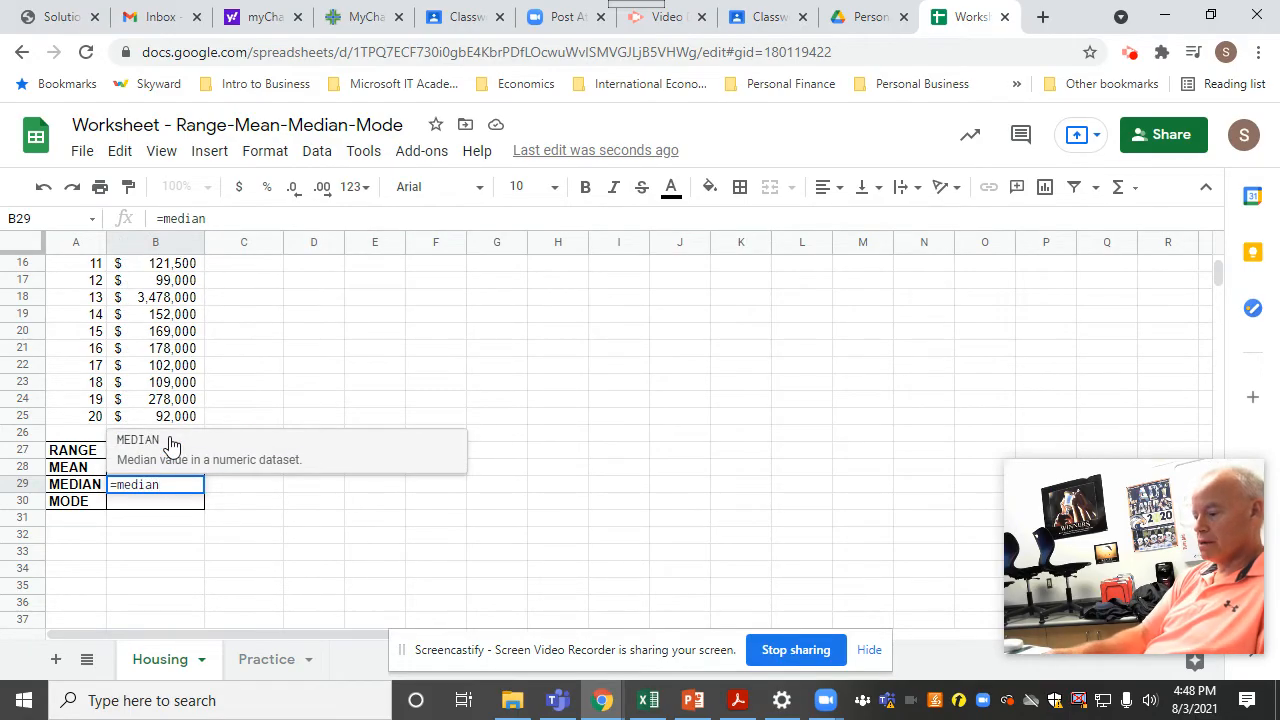
{"action": "type", "text": "("}
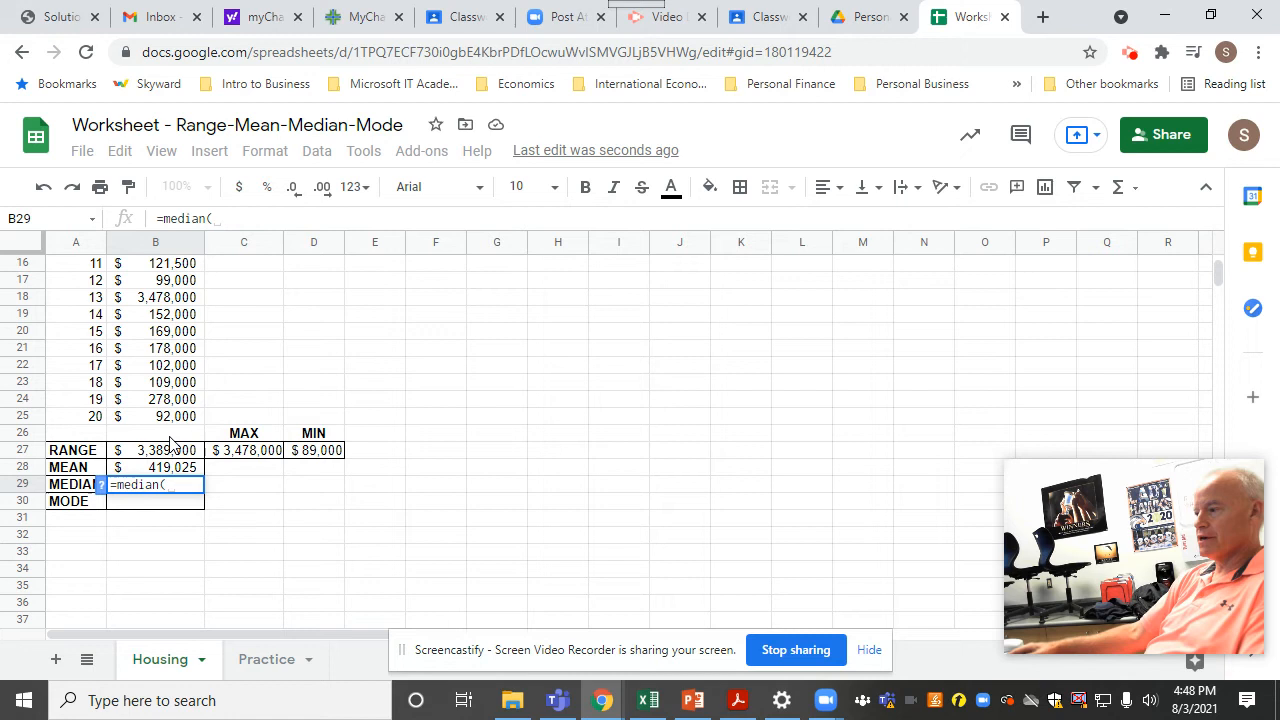
{"action": "left_click_drag", "start_coordinate": [170, 425], "coordinate": [172, 290]}
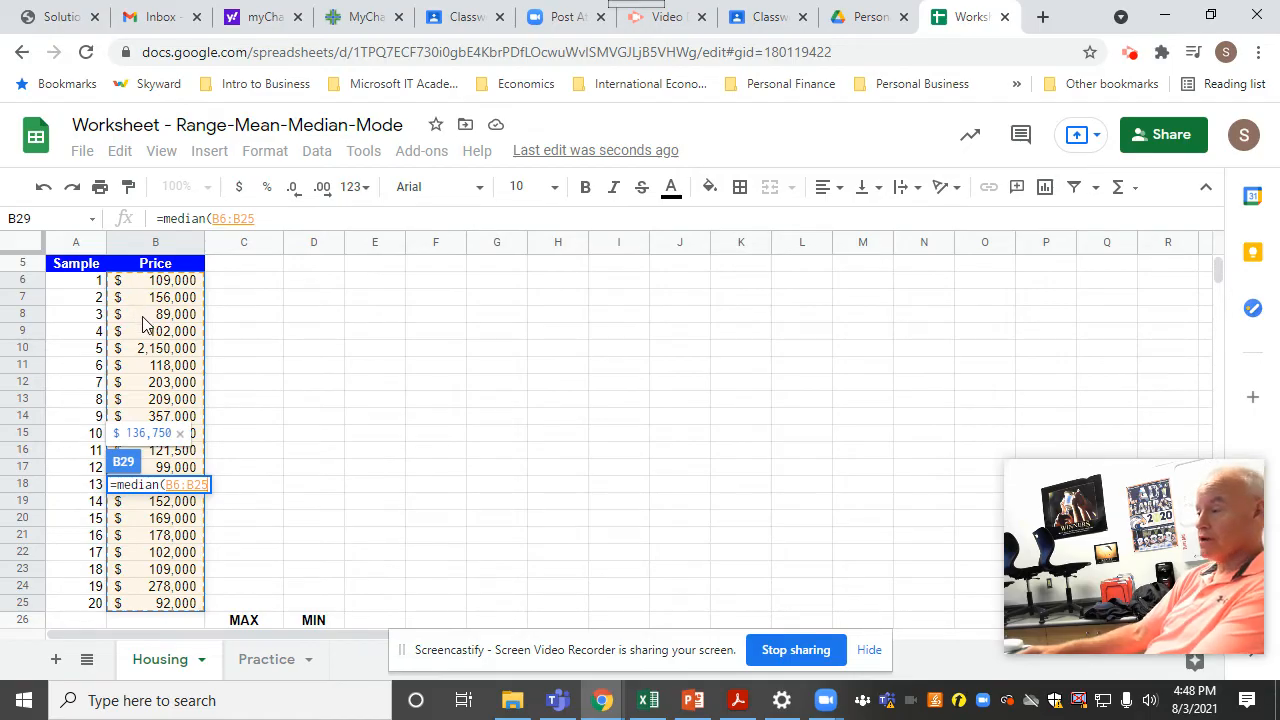
{"action": "key", "text": "Return"}
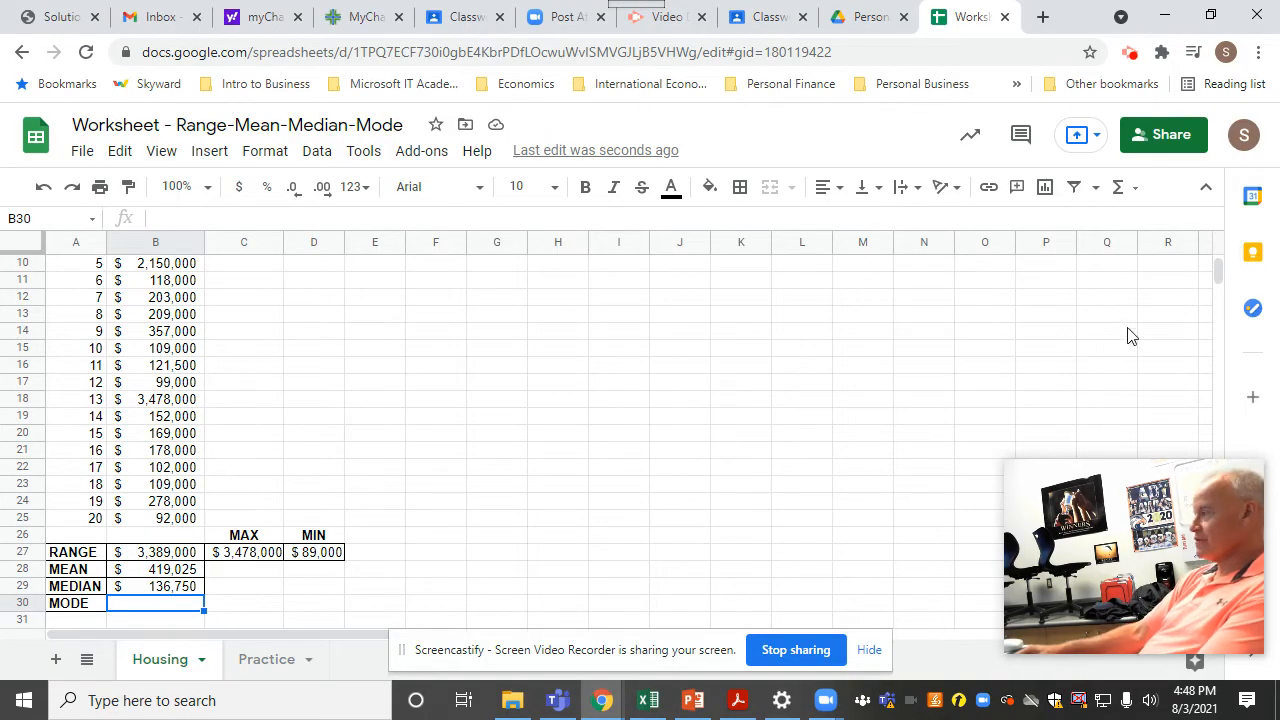
- Examine the sample housing prices in B6:B25 against the range, mean and median results below them
{"action": "left_click_drag", "start_coordinate": [1217, 268], "coordinate": [1216, 276]}
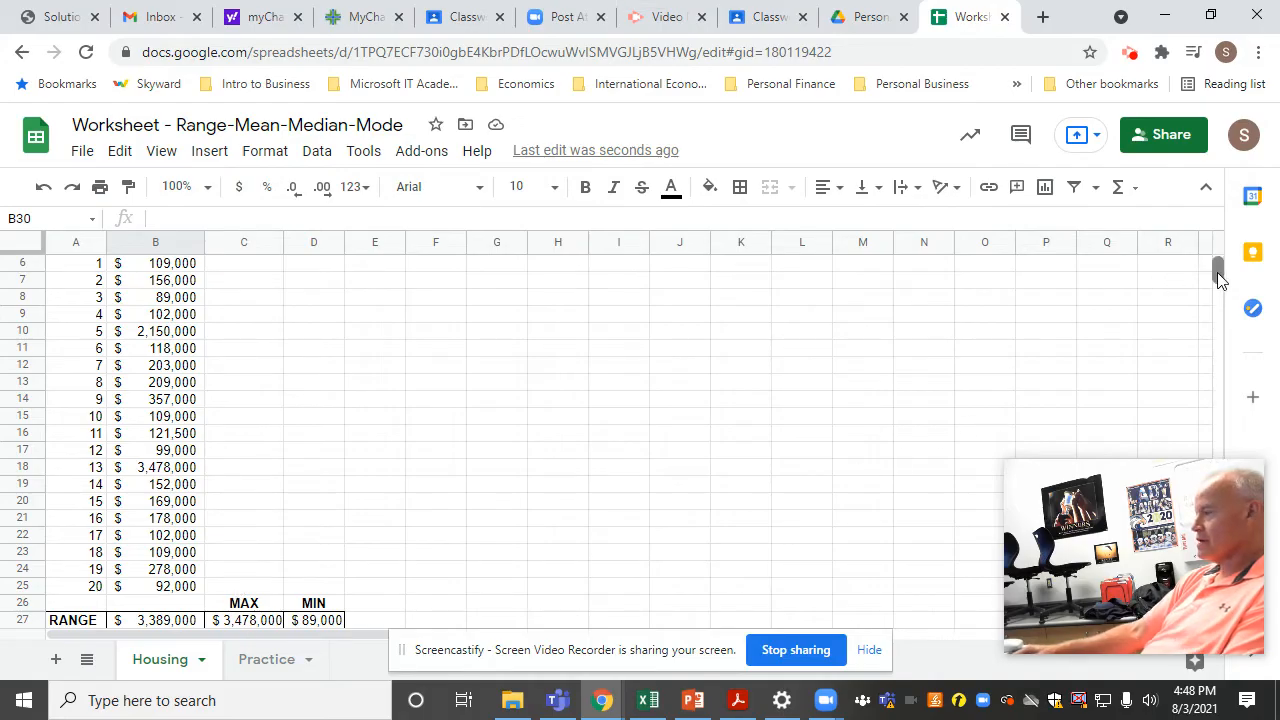
{"action": "left_click_drag", "start_coordinate": [1217, 272], "coordinate": [1219, 275]}
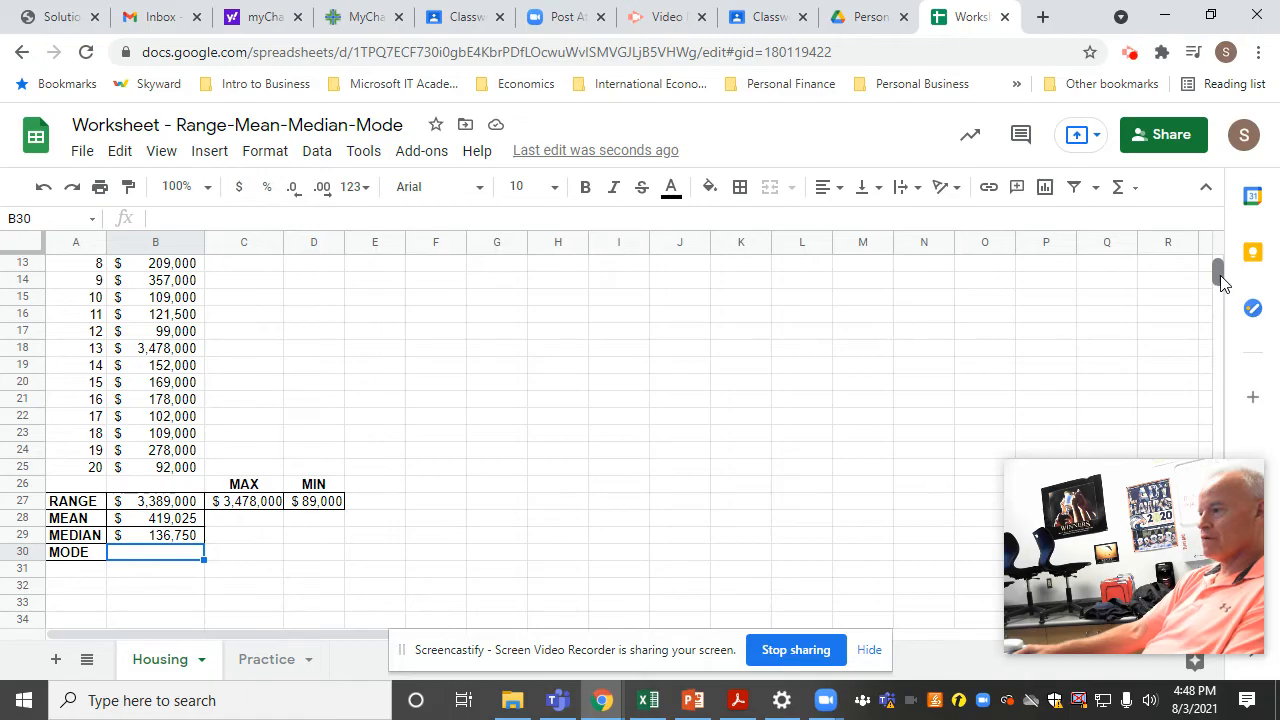
{"action": "left_click_drag", "start_coordinate": [1222, 283], "coordinate": [1218, 267]}
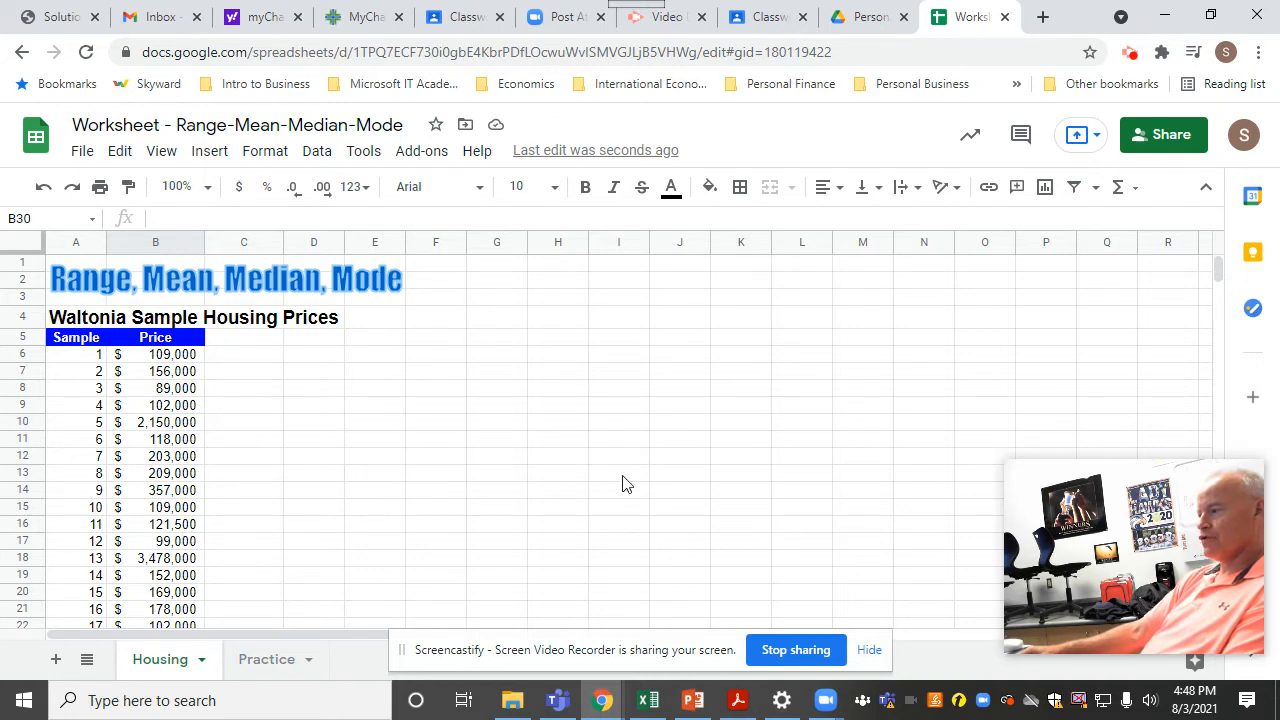
{"action": "left_click_drag", "start_coordinate": [1217, 281], "coordinate": [1218, 287]}
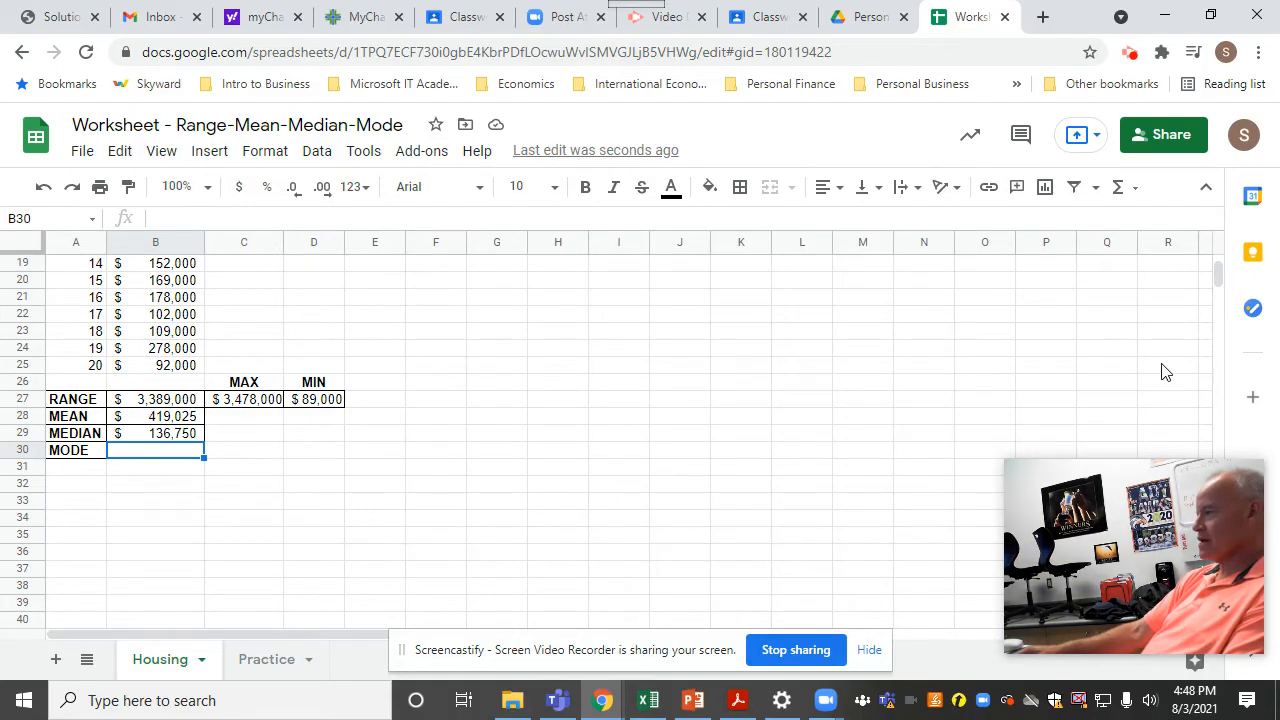
{"action": "scroll", "coordinate": [1222, 282], "scroll_direction": "up", "scroll_amount": 2}
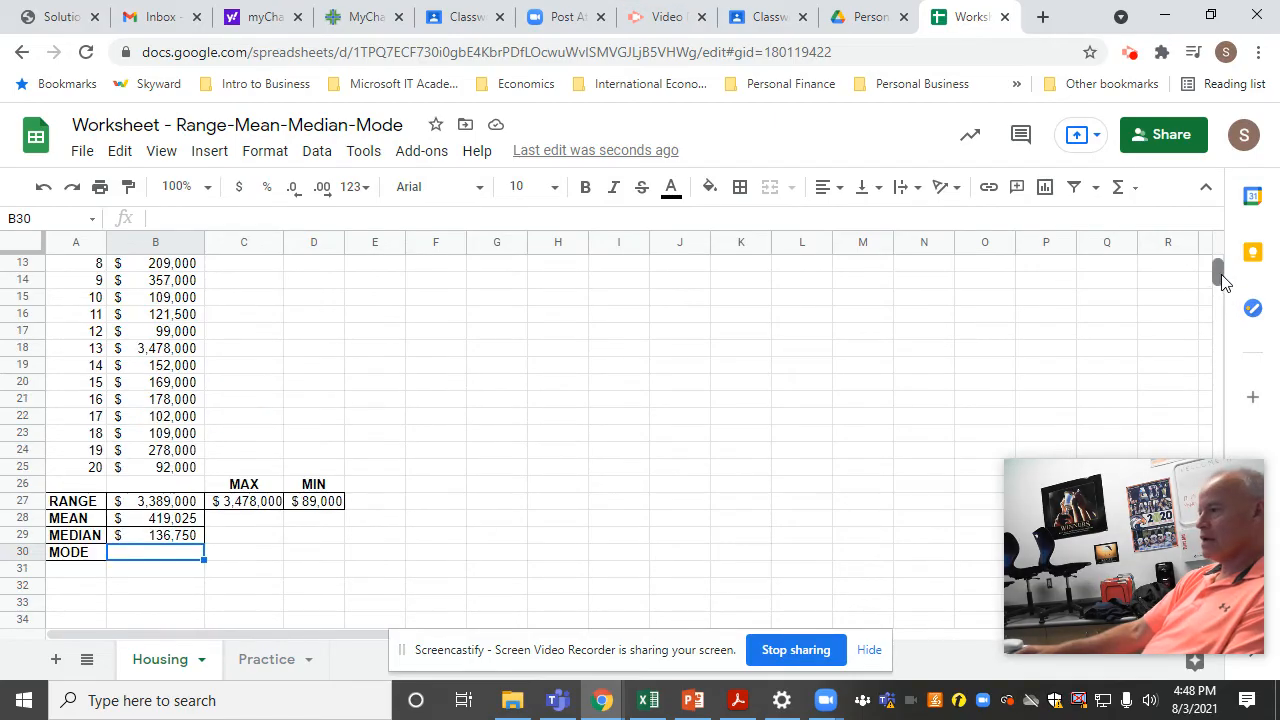
{"action": "scroll", "coordinate": [1222, 280], "scroll_direction": "up", "scroll_amount": 4}
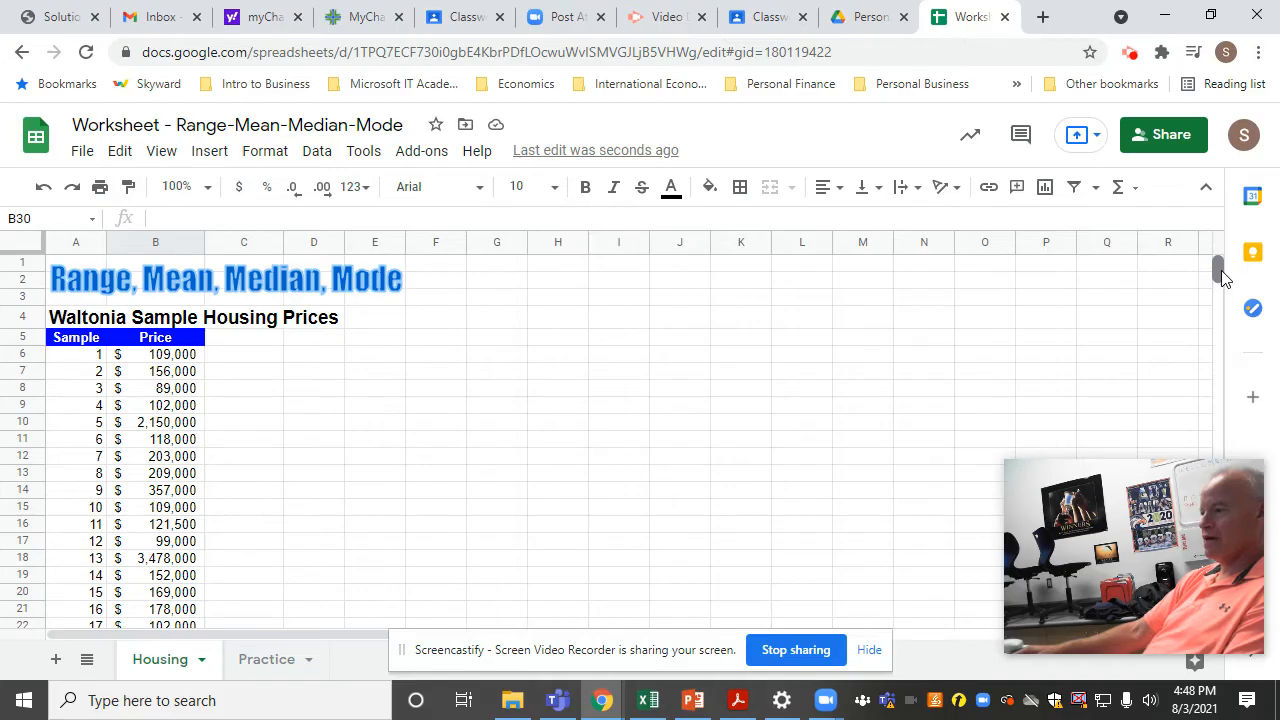
{"action": "scroll", "coordinate": [1222, 280], "scroll_direction": "down", "scroll_amount": 2}
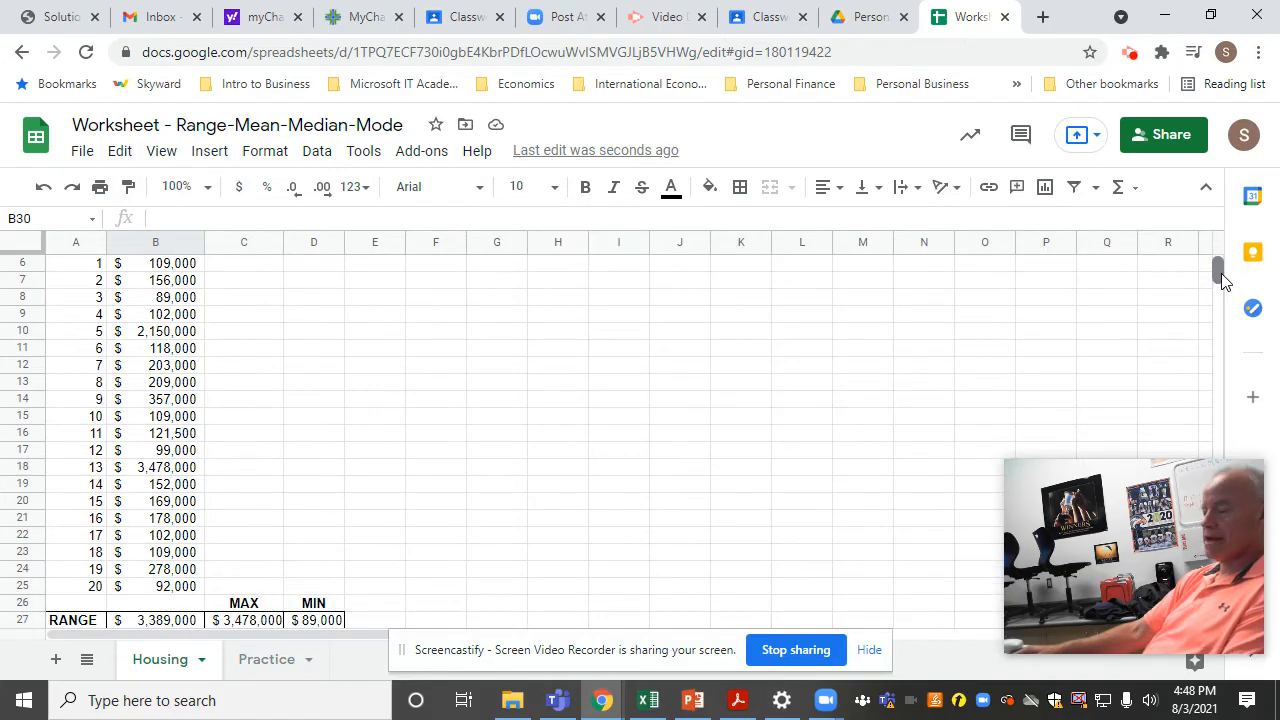
{"action": "scroll", "coordinate": [1222, 280], "scroll_direction": "down", "scroll_amount": 1}
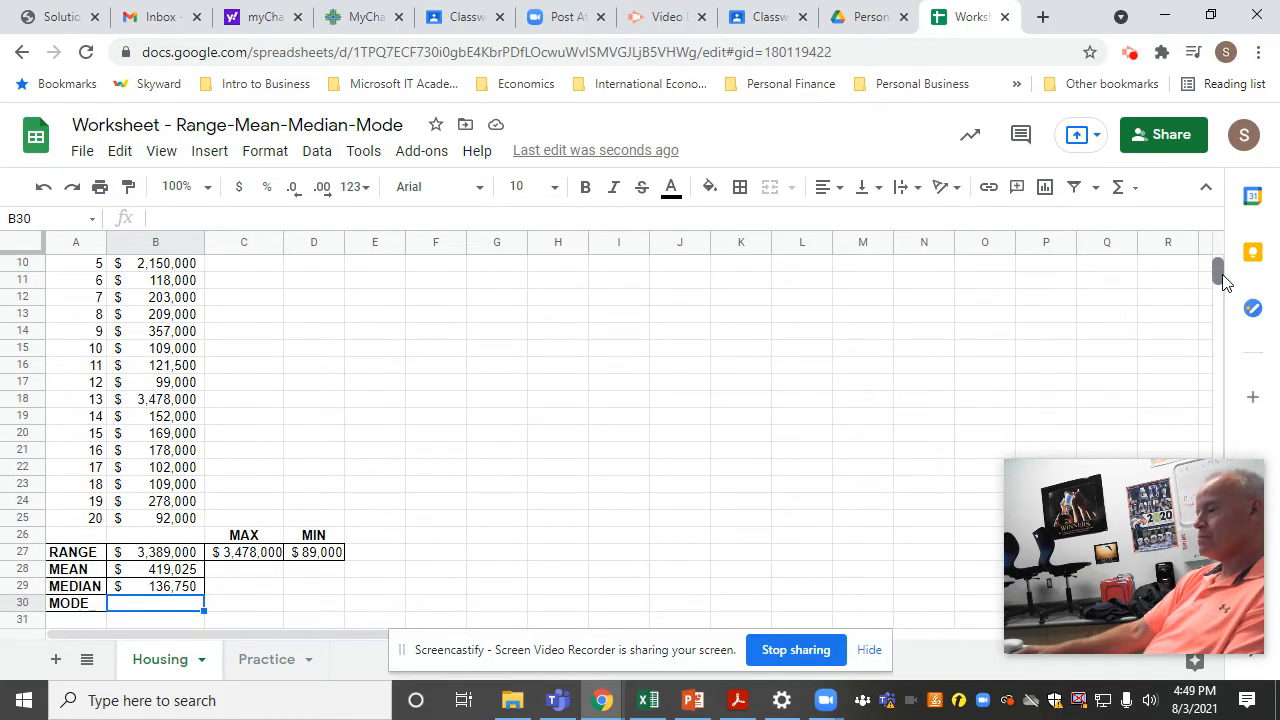
{"action": "scroll", "coordinate": [1222, 280], "scroll_direction": "down", "scroll_amount": 1}
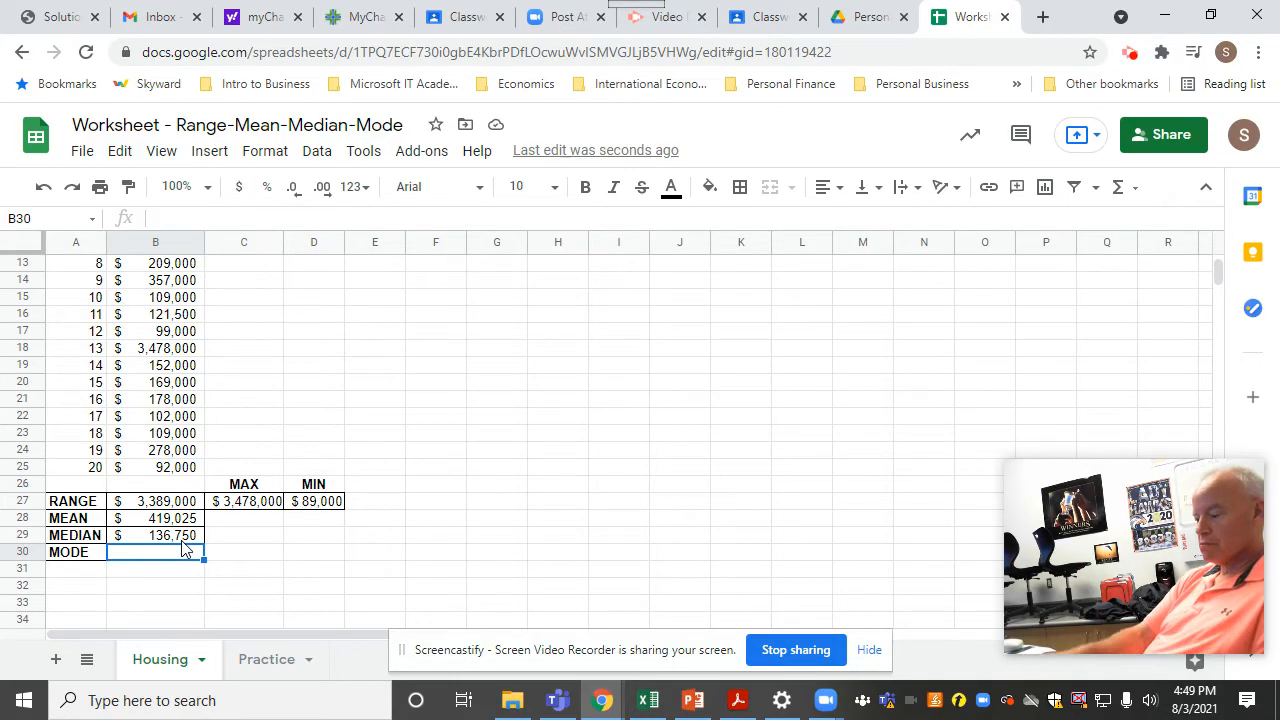
{"action": "type", "text": "="}
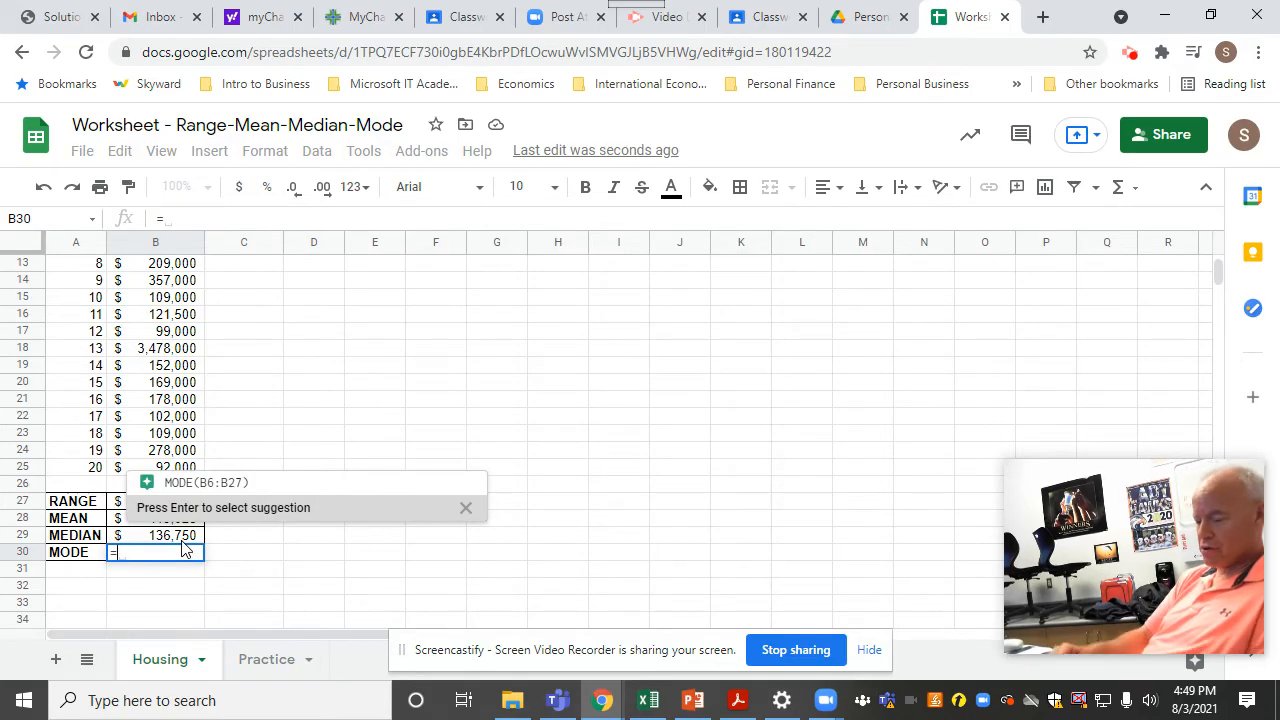
{"action": "type", "text": "mode"}
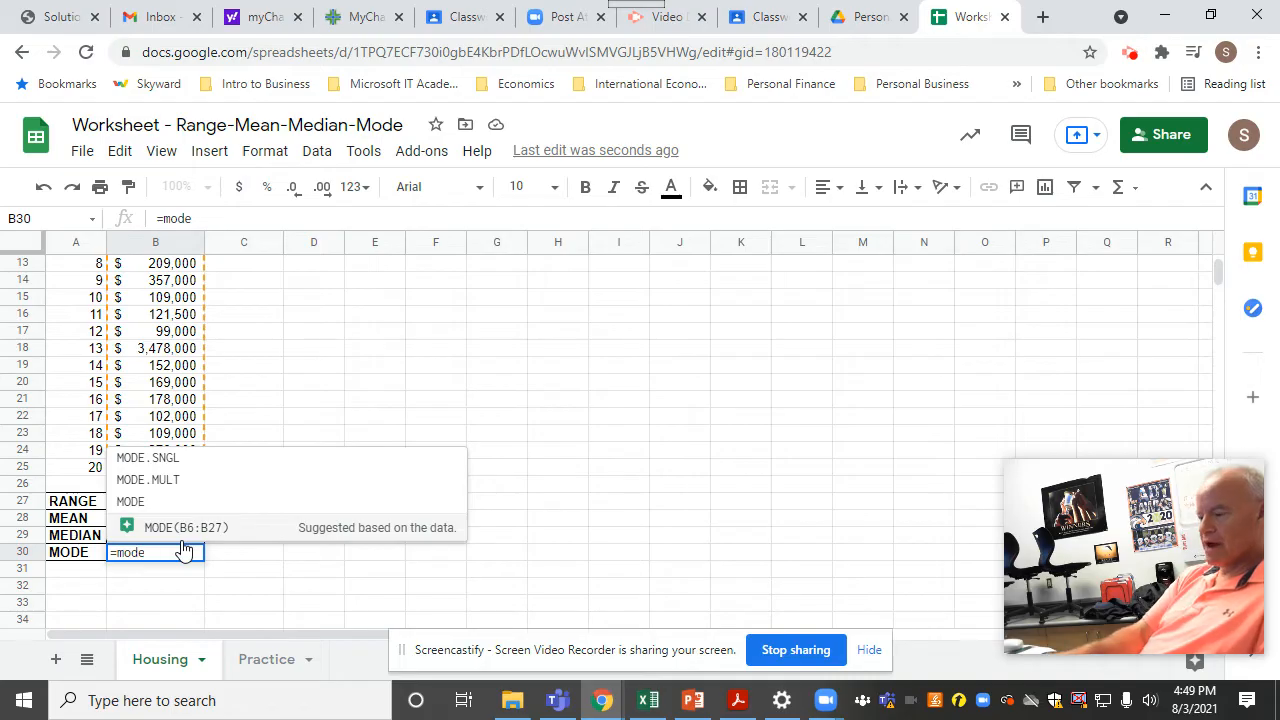
{"action": "type", "text": "("}
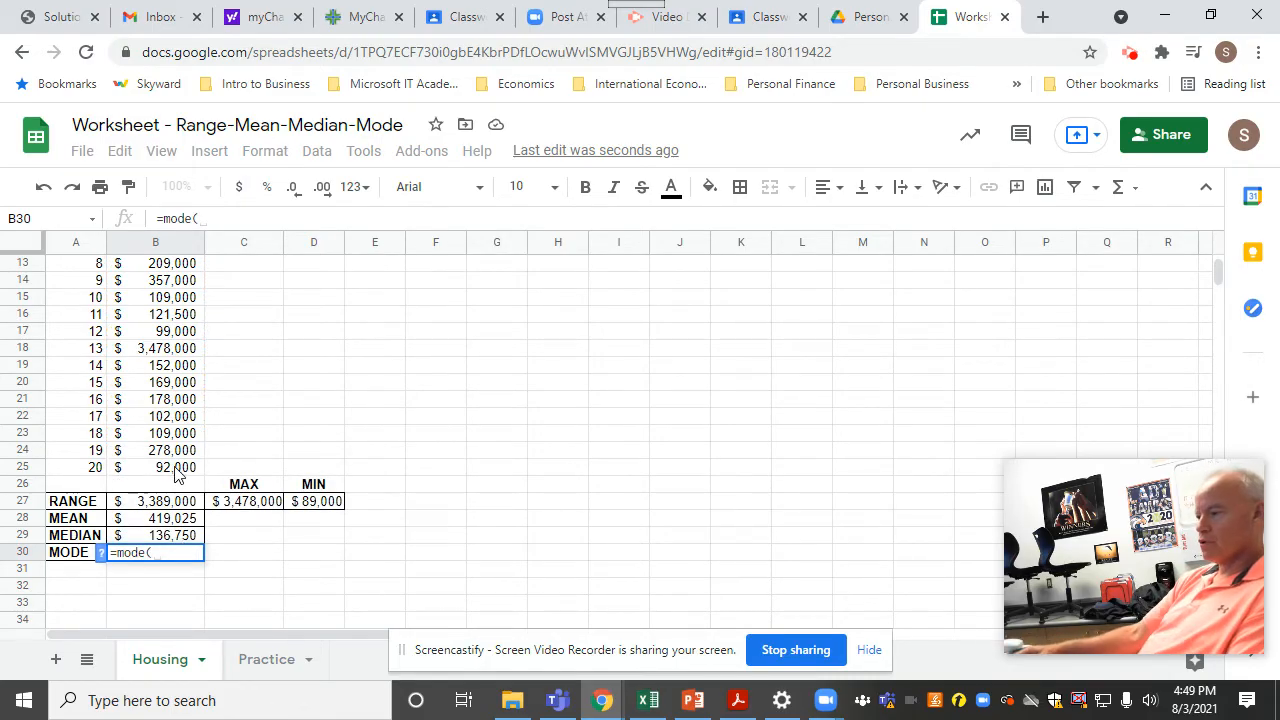
{"action": "left_click_drag", "start_coordinate": [172, 473], "coordinate": [172, 362]}
{"action": "key", "text": "Left"}
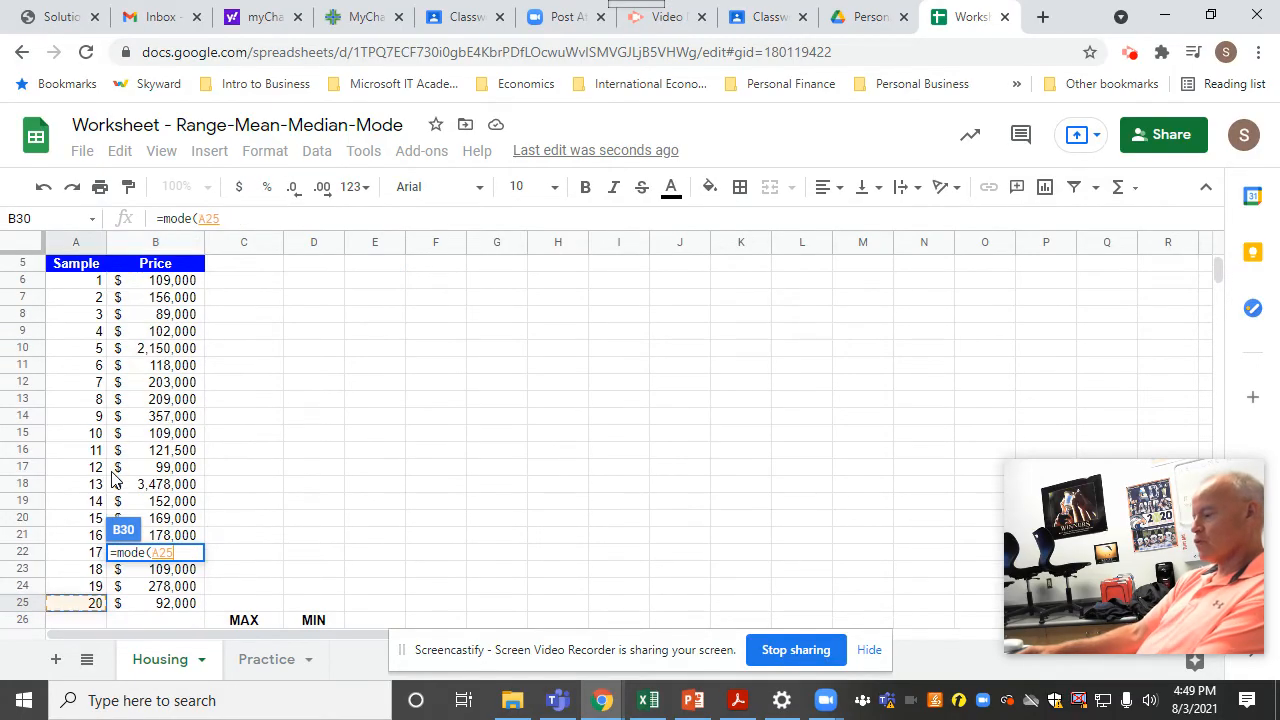
{"action": "key", "text": "Escape"}
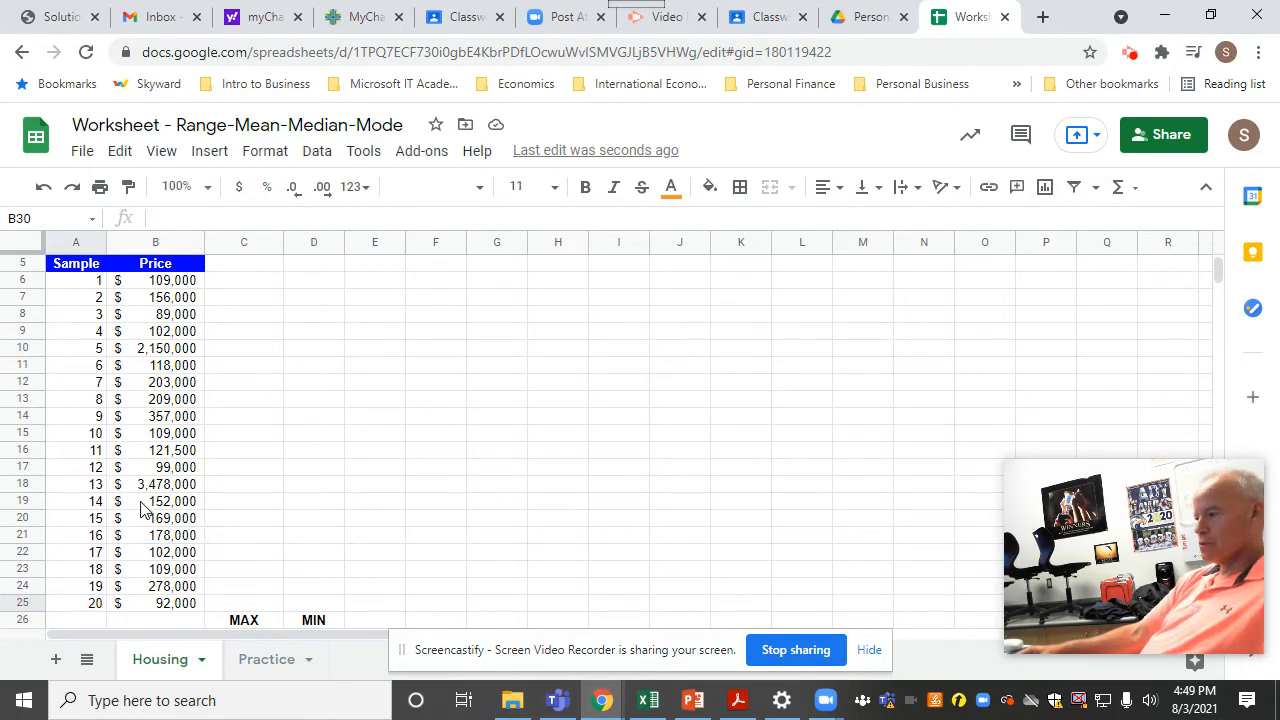
- Calculate the mode of the housing prices in B30 with the formula =MODE(B6:B25)
{"action": "scroll", "coordinate": [1218, 269], "scroll_direction": "down", "scroll_amount": 2}
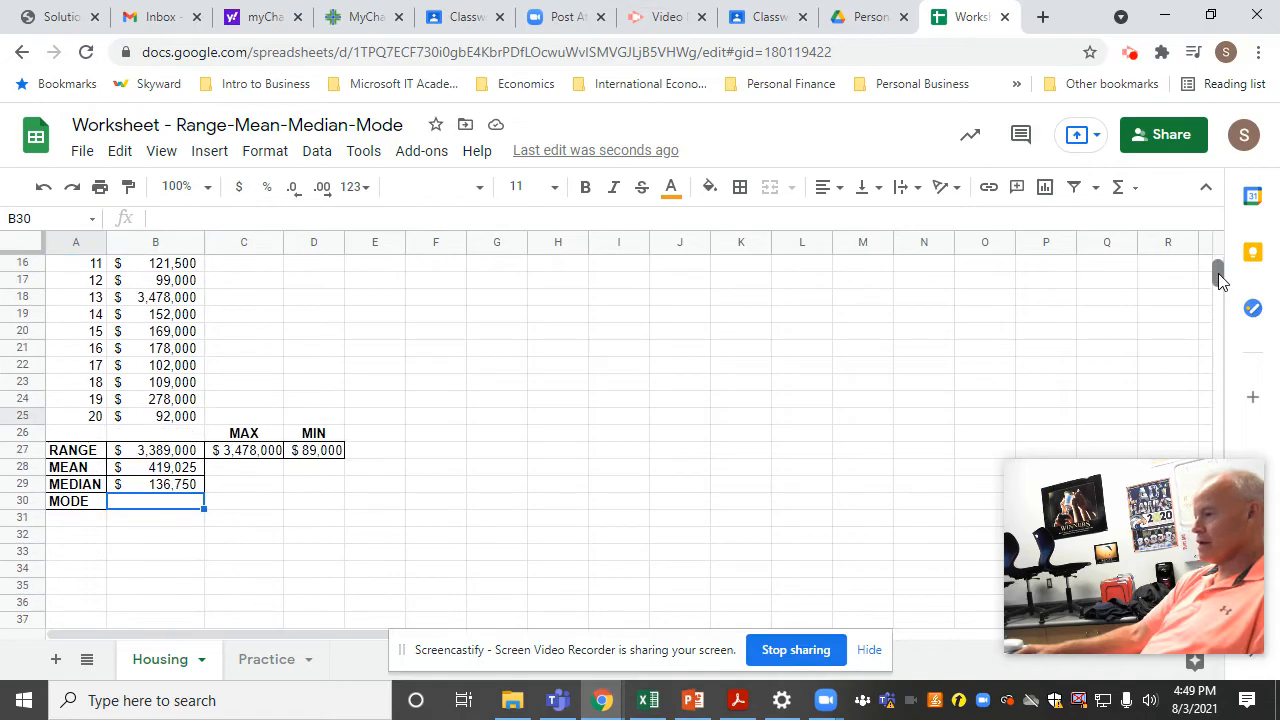
{"action": "type", "text": "=mode("}
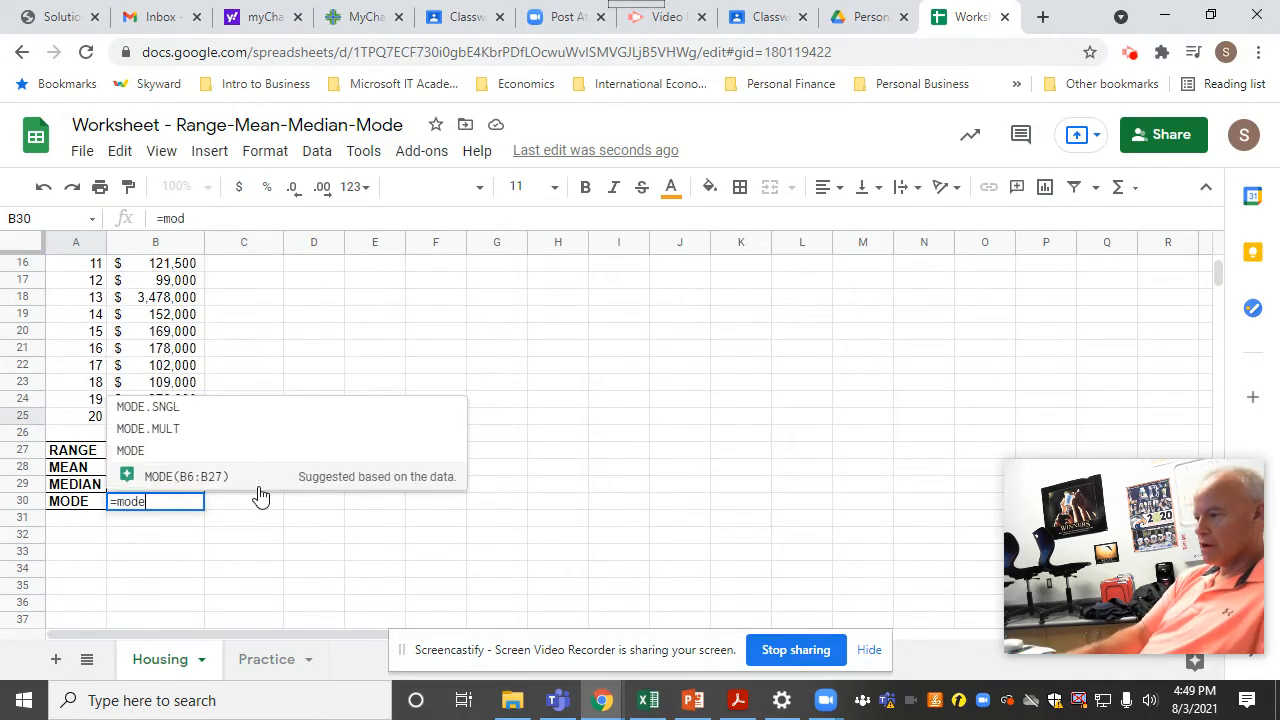
{"action": "left_click_drag", "start_coordinate": [158, 416], "coordinate": [158, 346]}
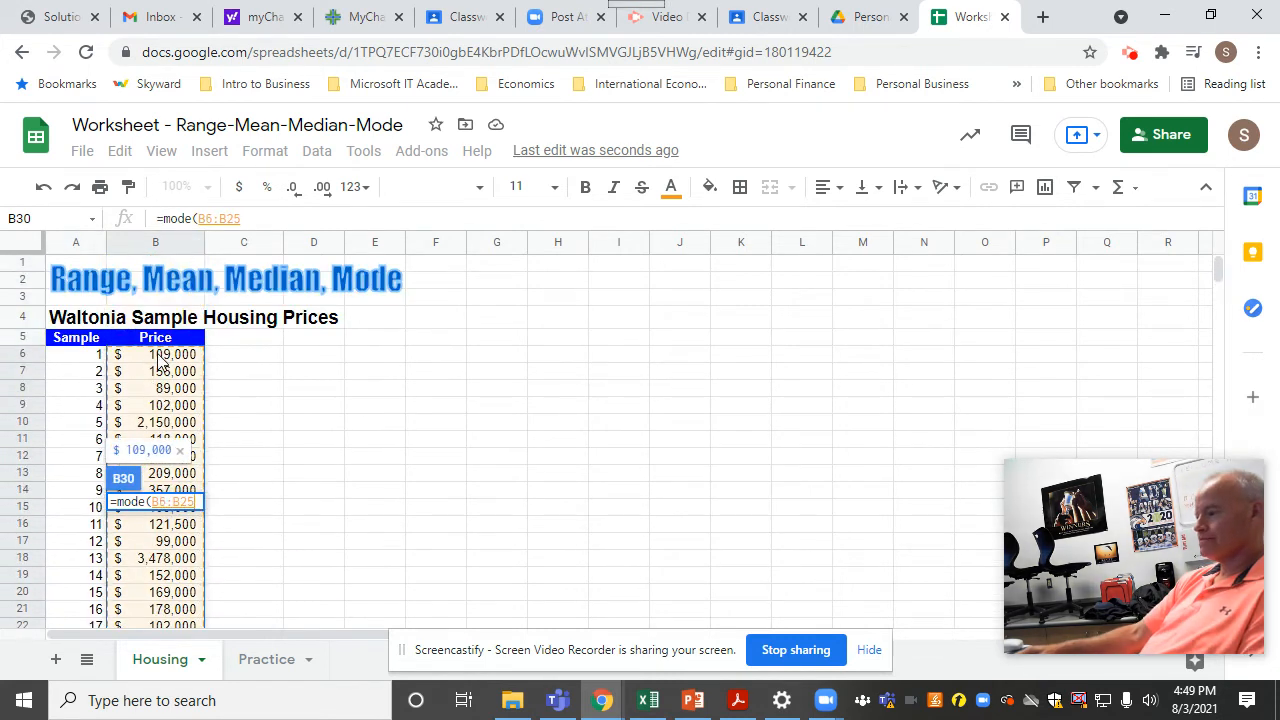
{"action": "key", "text": "Return"}
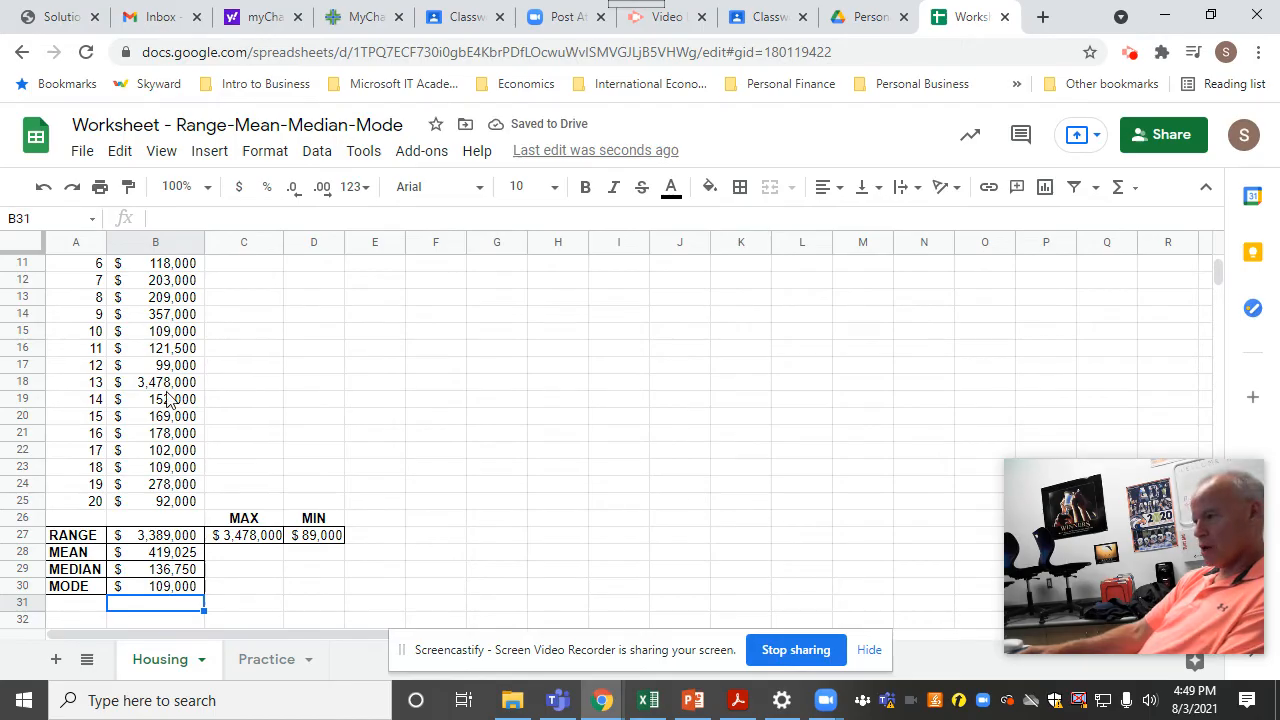
- View the list of built-in functions and switch to the Practice sheet
{"action": "left_click_drag", "start_coordinate": [1216, 272], "coordinate": [1207, 281]}
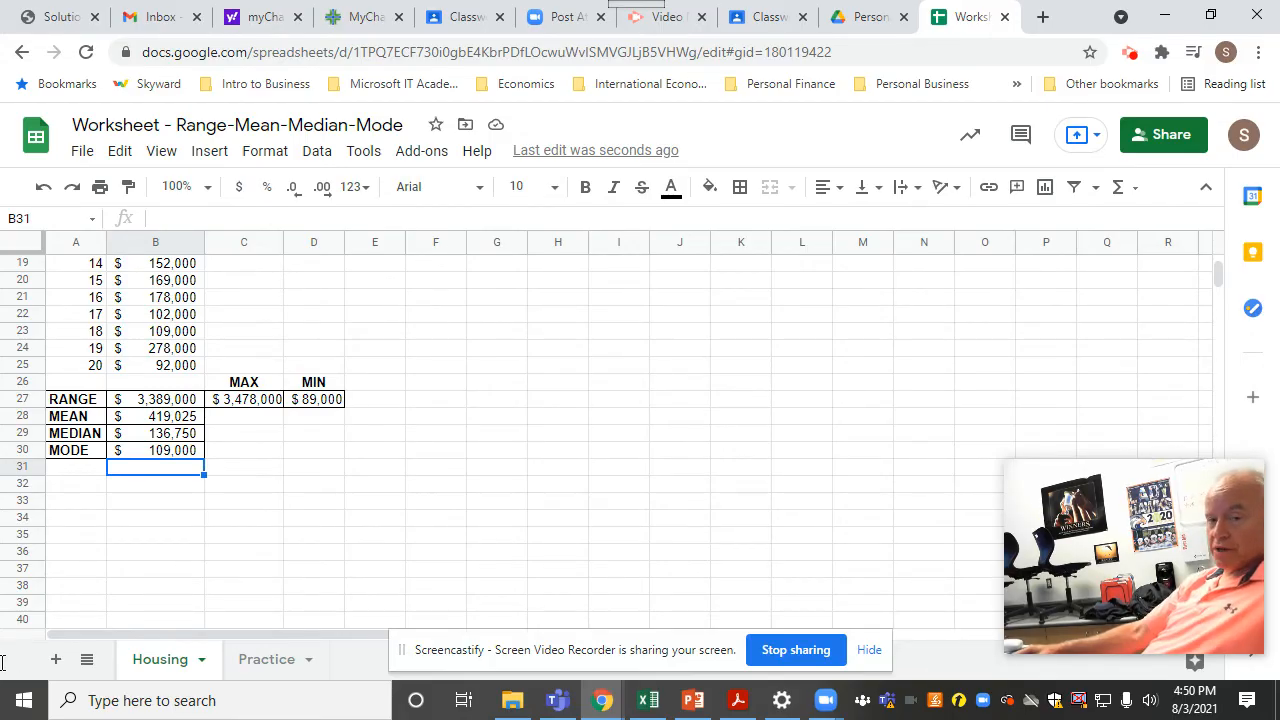
{"action": "left_click", "coordinate": [1140, 190]}
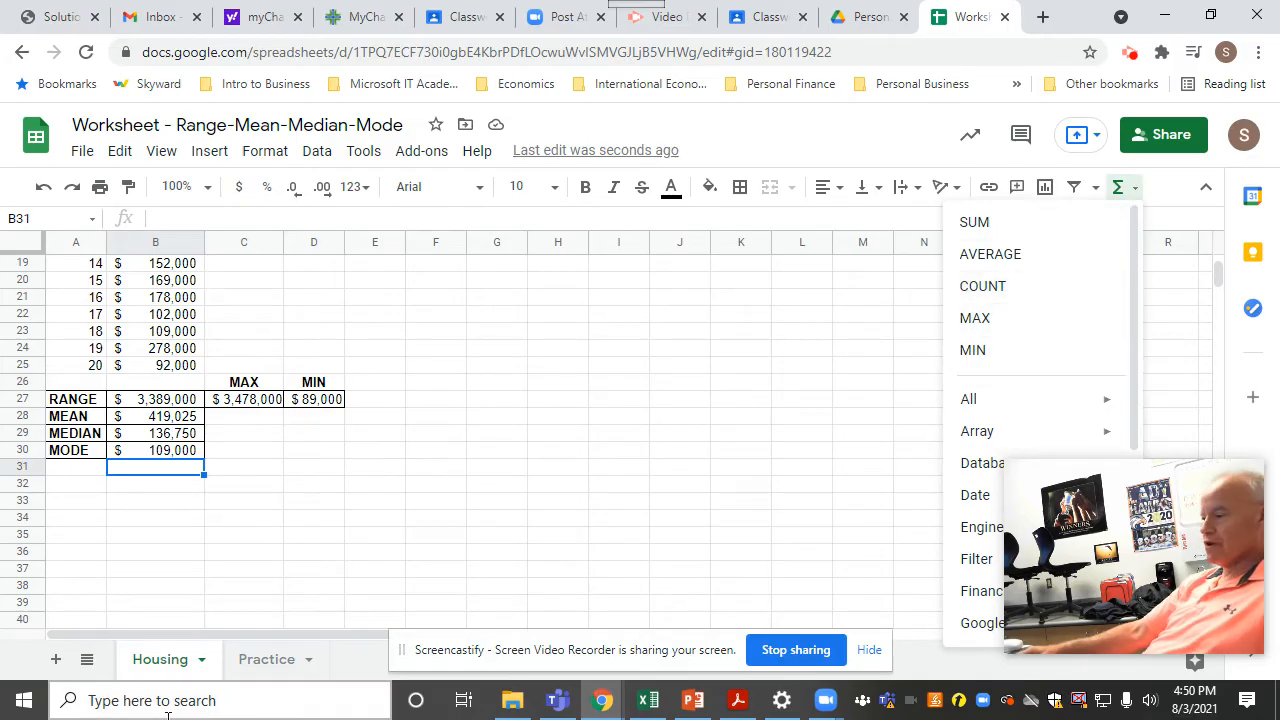
{"action": "left_click", "coordinate": [272, 662]}
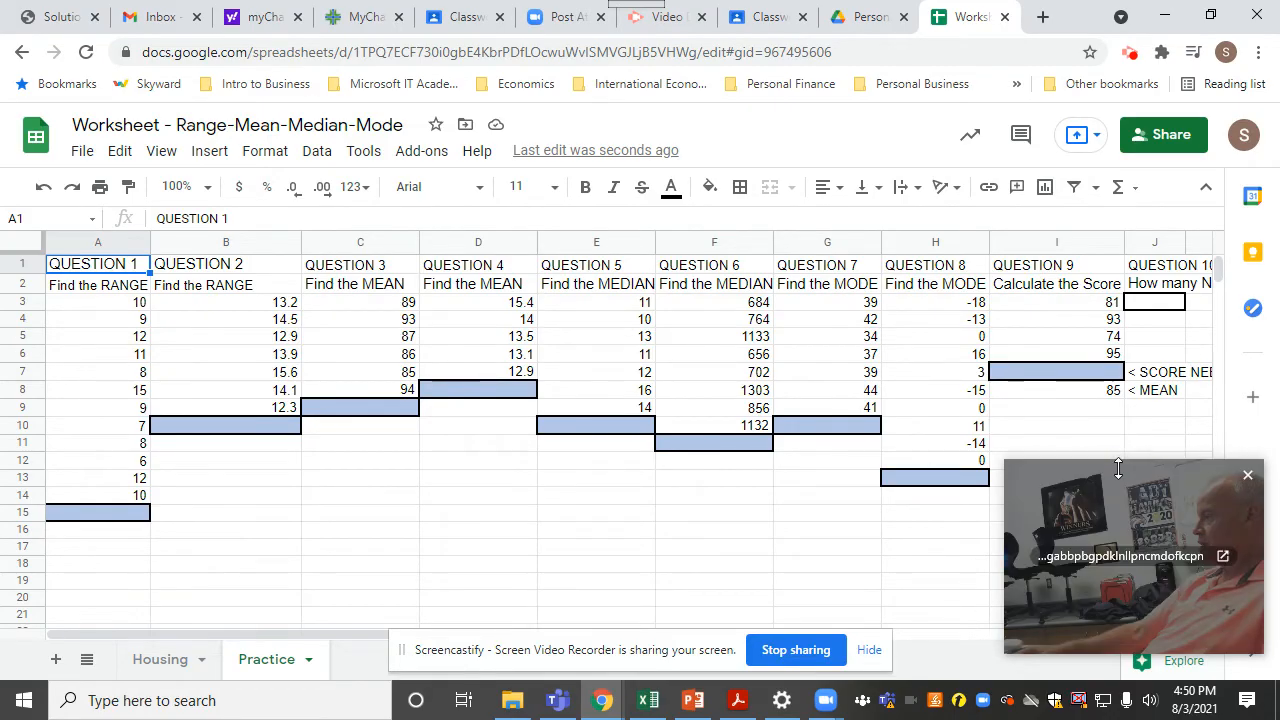
{"action": "left_click_drag", "start_coordinate": [1114, 462], "coordinate": [1100, 598]}
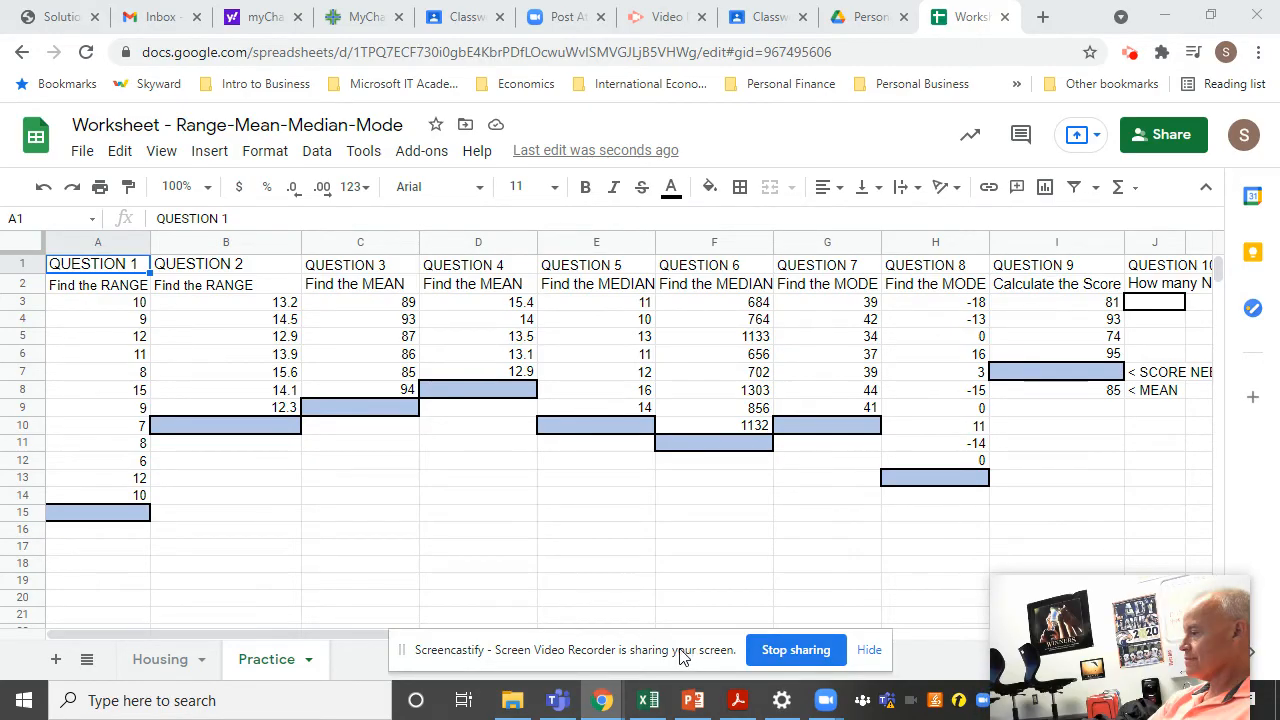
{"action": "left_click_drag", "start_coordinate": [623, 638], "coordinate": [630, 704]}
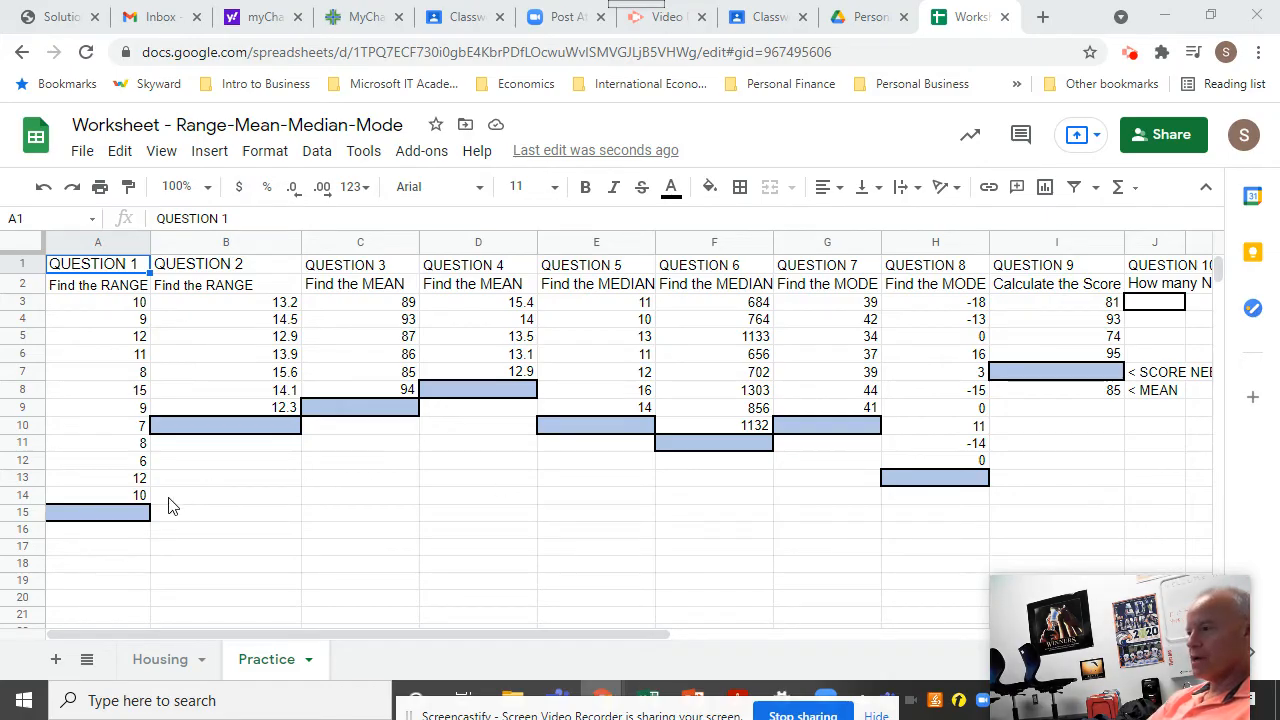
- Calculate Question 1's maximum in A16 with =max(A3:A14) and its minimum in A17 with =min(A3:A14)
{"action": "left_click", "coordinate": [112, 518]}
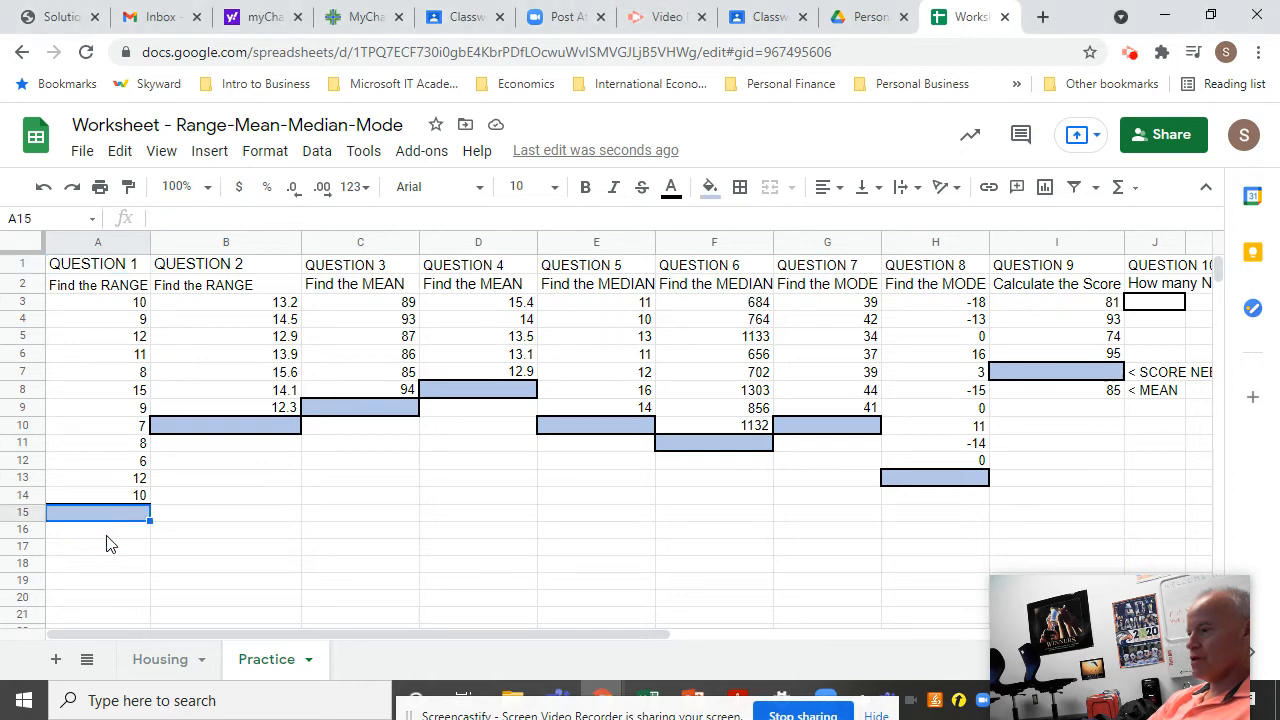
{"action": "left_click", "coordinate": [107, 532]}
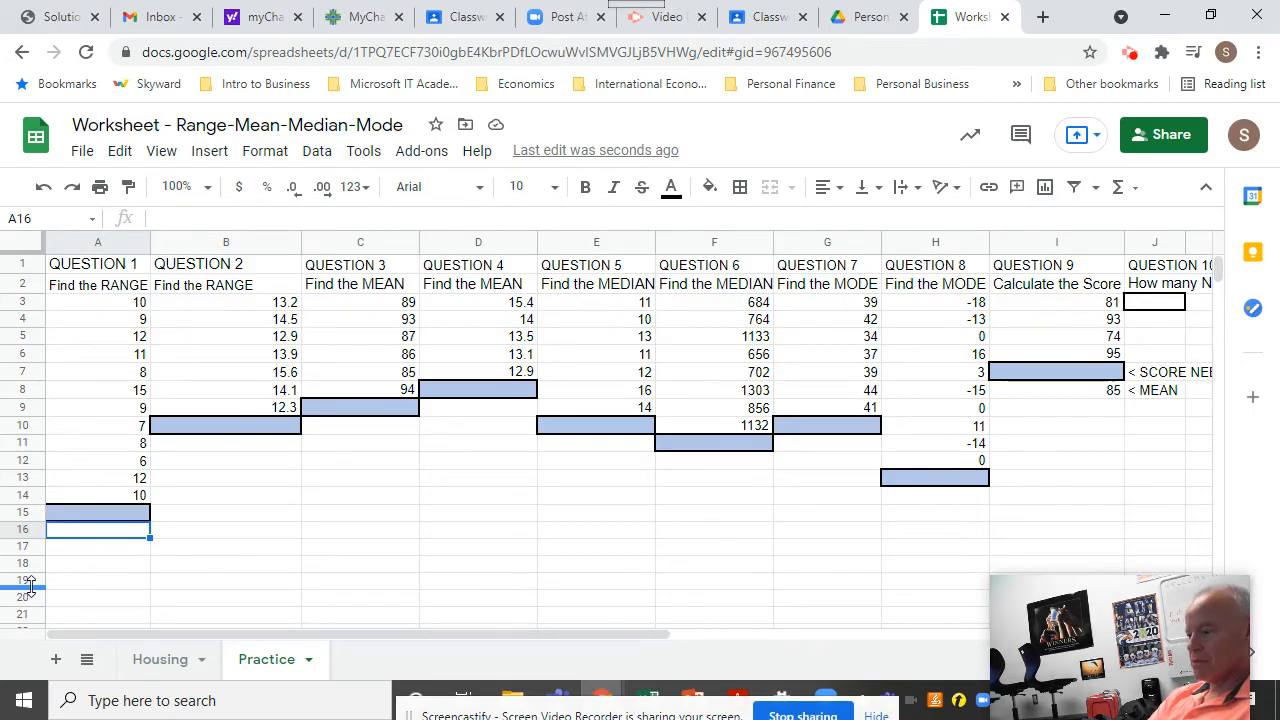
{"action": "type", "text": "=max"}
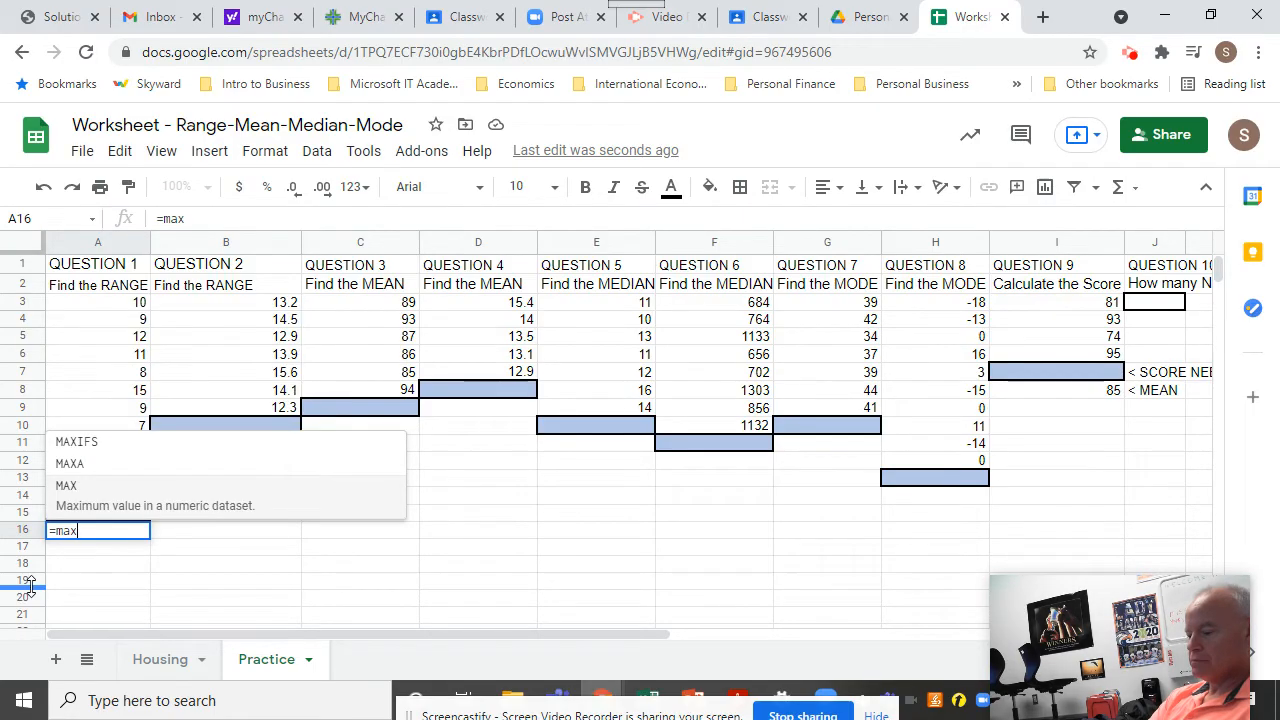
{"action": "type", "text": "("}
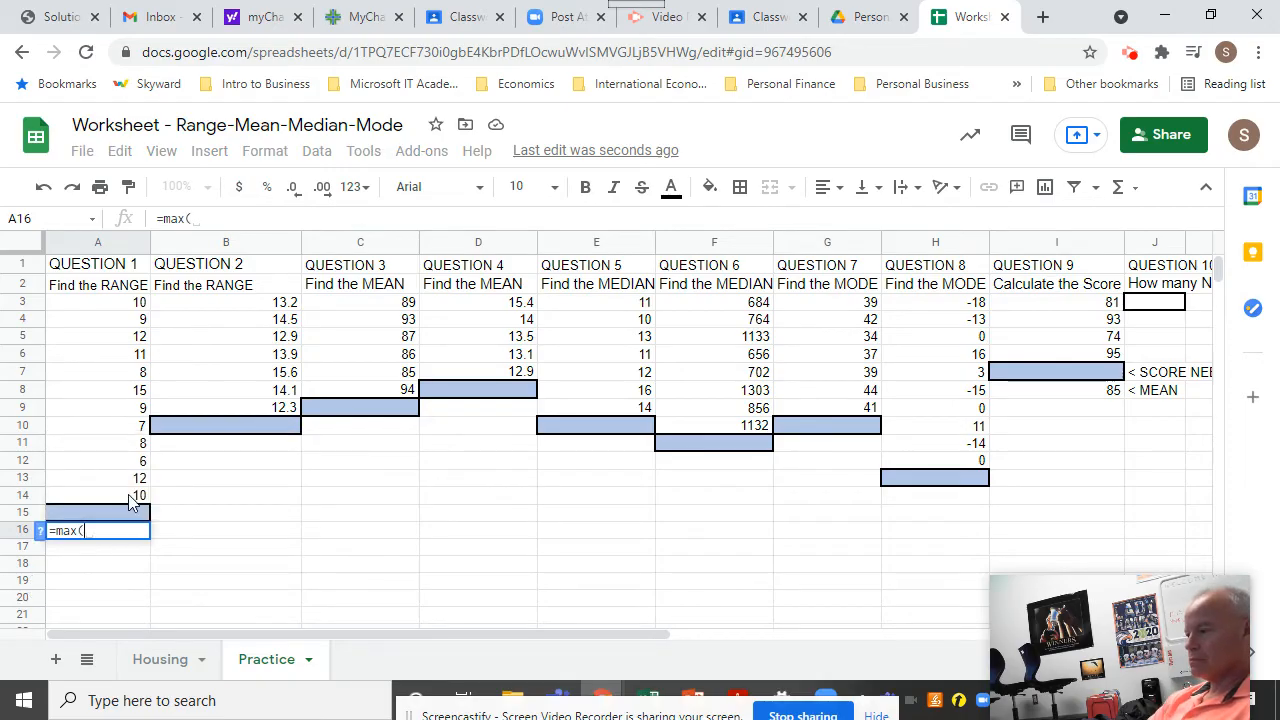
{"action": "left_click_drag", "start_coordinate": [133, 502], "coordinate": [135, 303]}
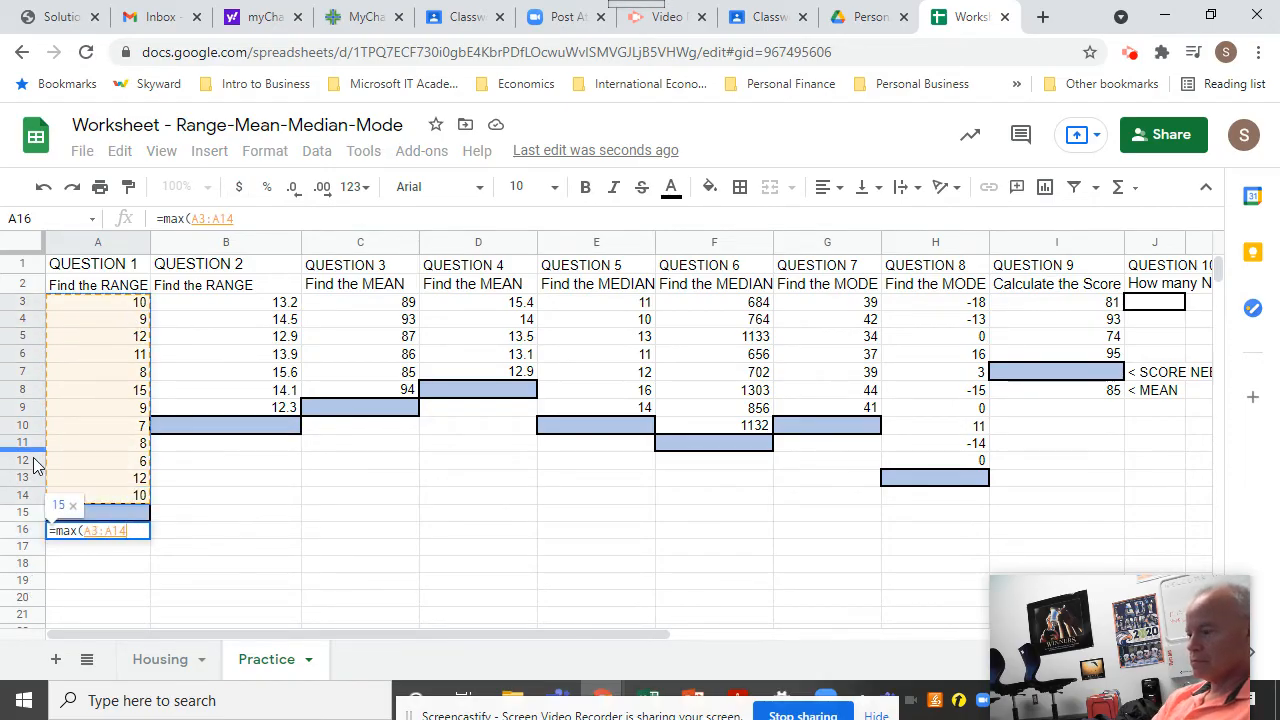
{"action": "key", "text": "Return"}
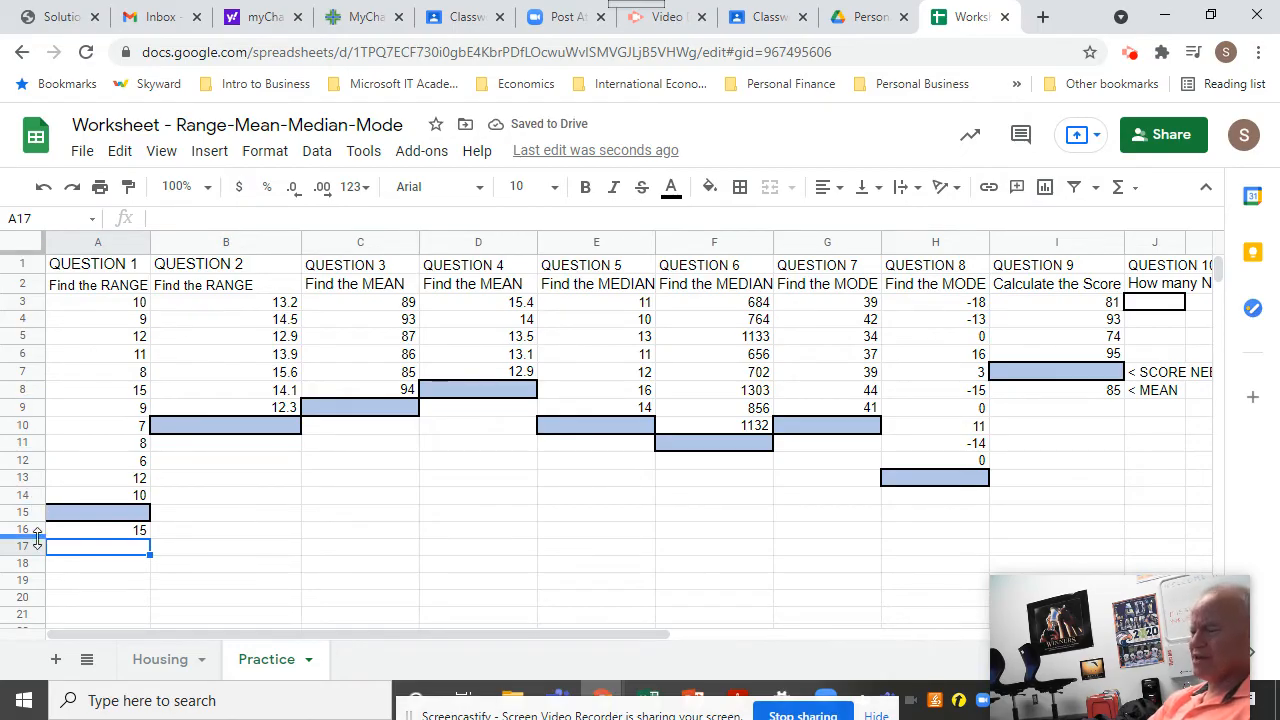
{"action": "type", "text": "=min("}
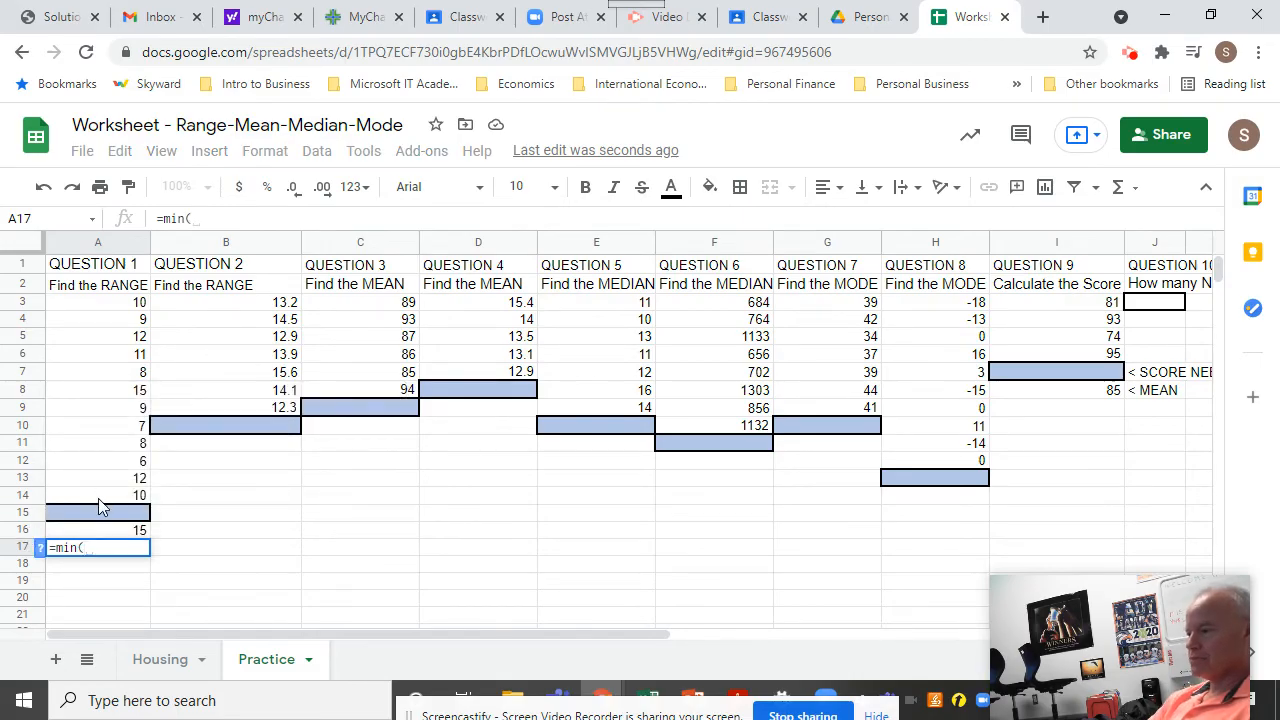
{"action": "left_click_drag", "start_coordinate": [98, 498], "coordinate": [101, 309]}
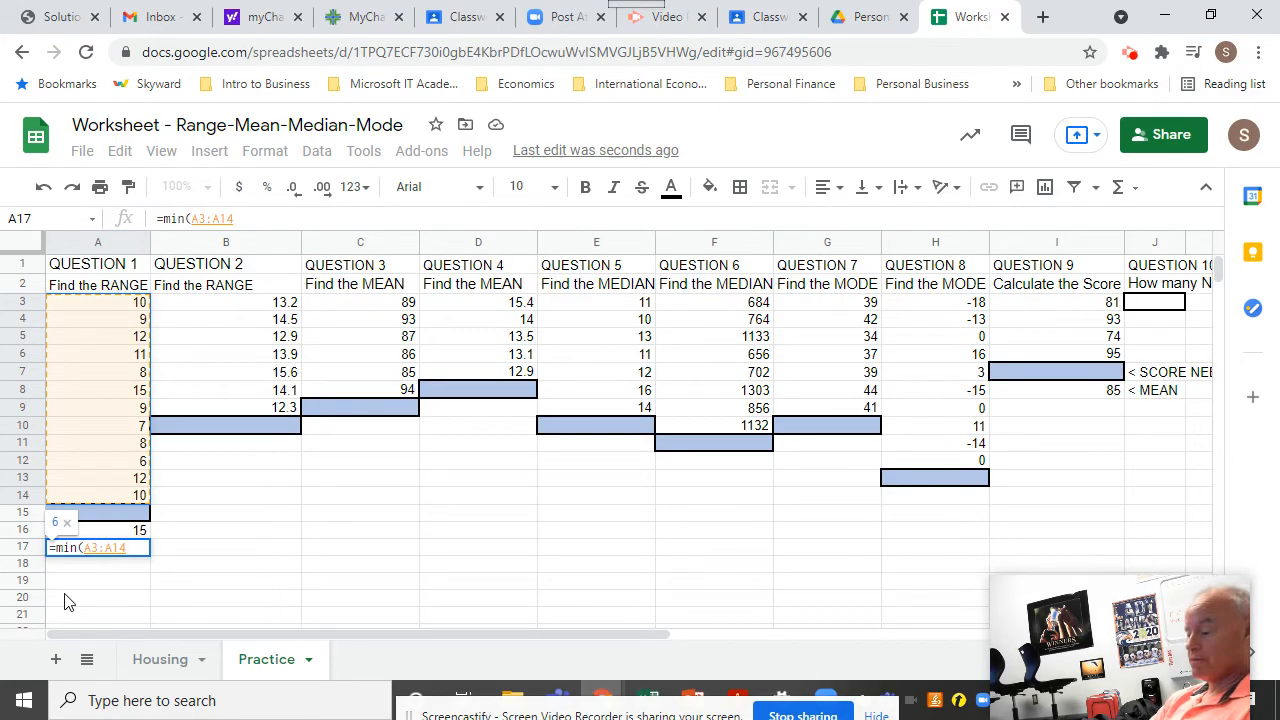
{"action": "key", "text": "Return"}
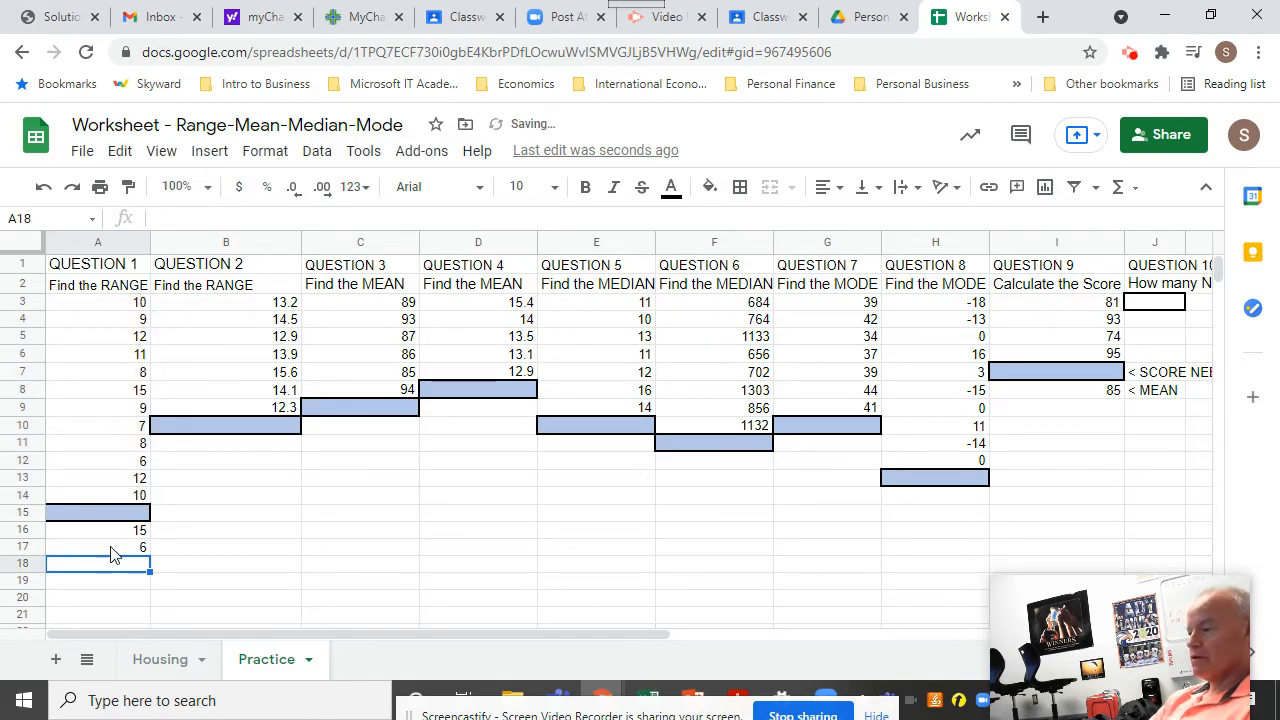
- Calculate Question 1's range in the shaded answer cell A15 with the formula =A16-A17
{"action": "left_click", "coordinate": [128, 518]}
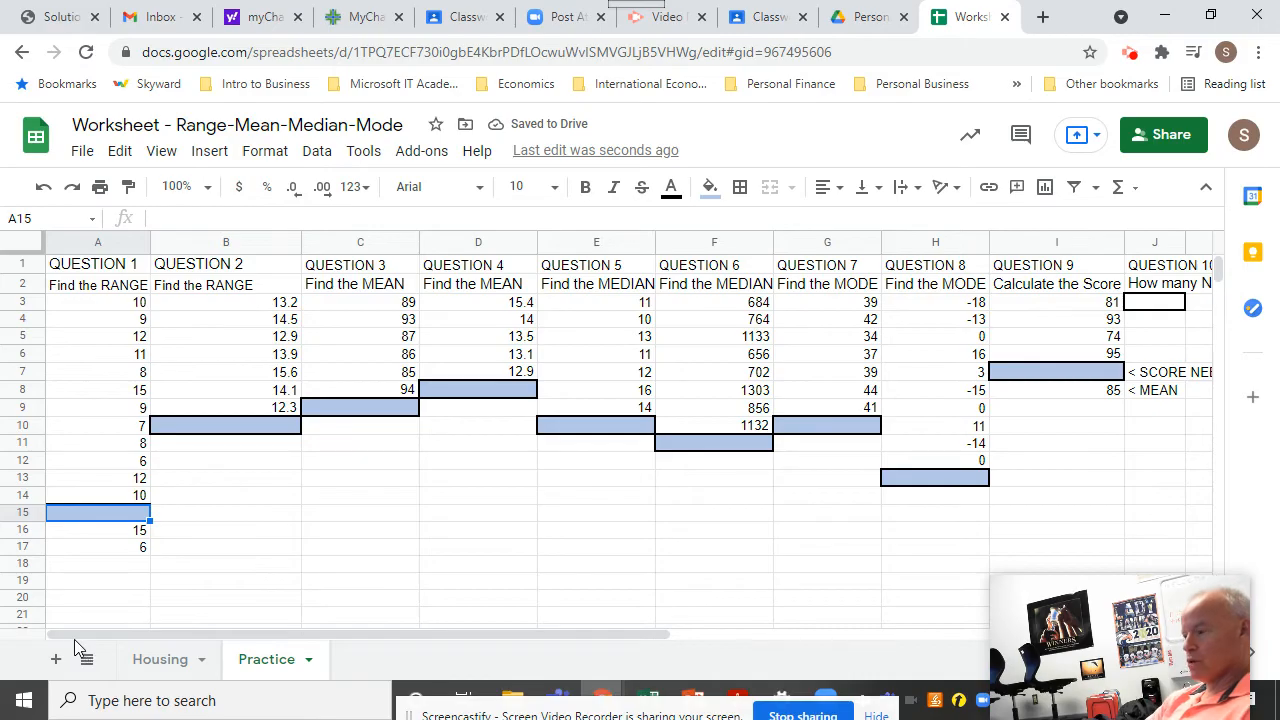
{"action": "type", "text": "="}
{"action": "left_click", "coordinate": [138, 532]}
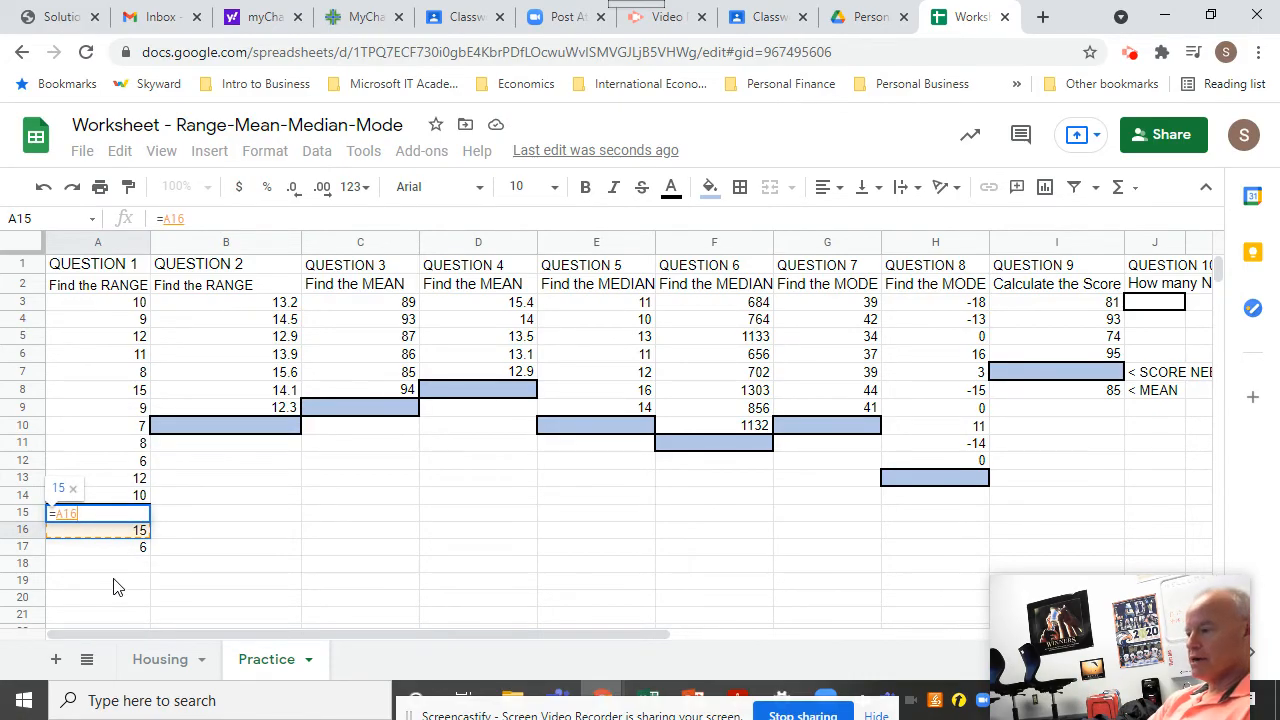
{"action": "type", "text": "-"}
{"action": "left_click", "coordinate": [138, 548]}
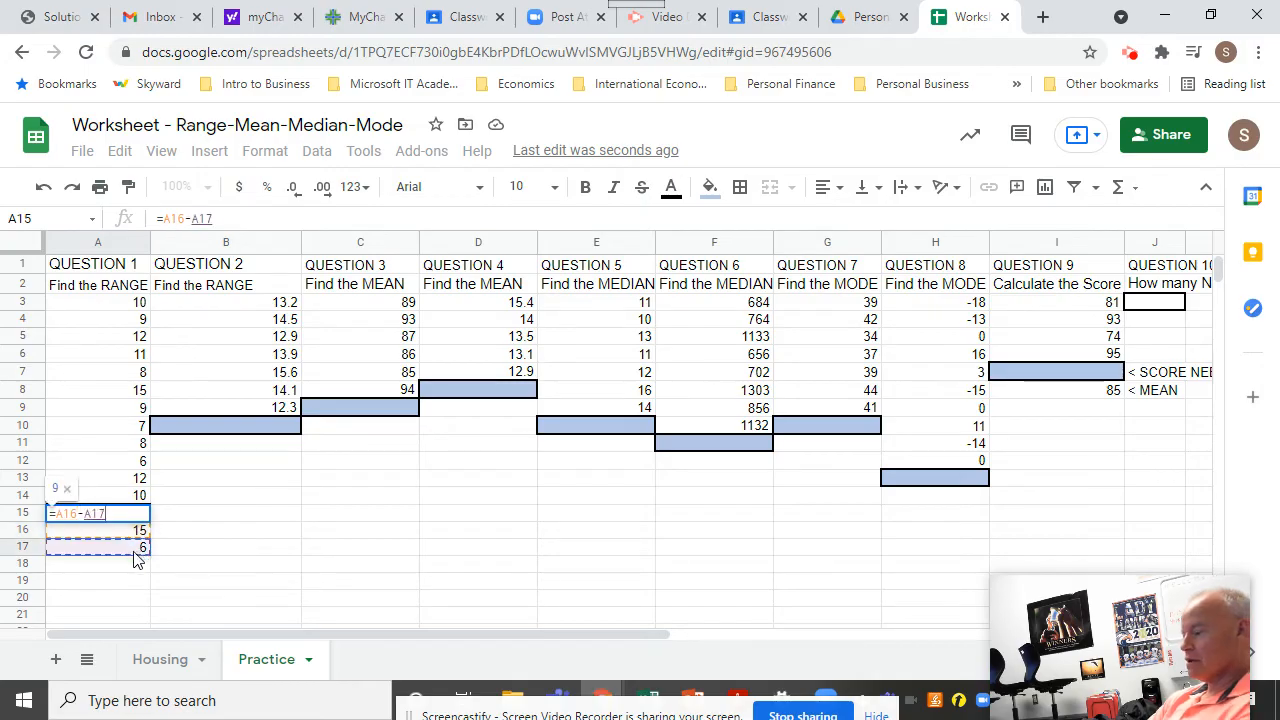
{"action": "key", "text": "Return"}
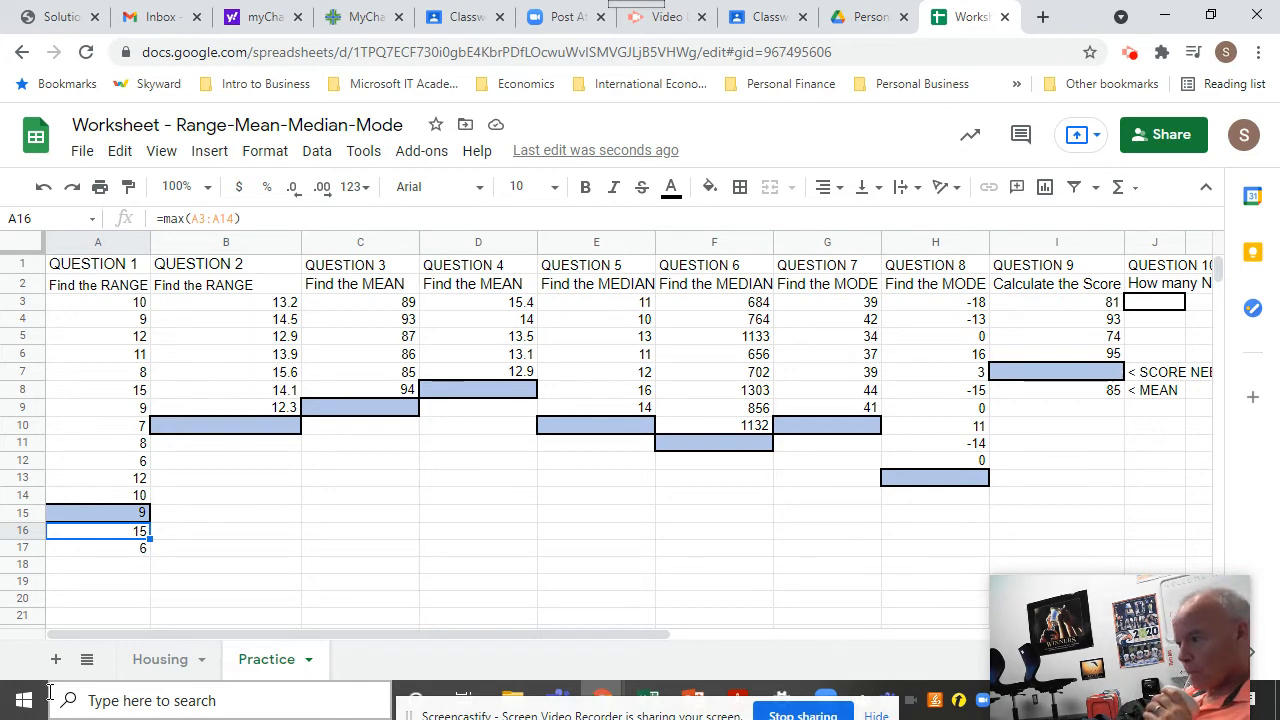
- Calculate Question 2's maximum in B11 with =max(B3:B9) and its minimum in B12 with =min(B3:B9), declining suggested autofill
{"action": "left_click", "coordinate": [250, 453]}
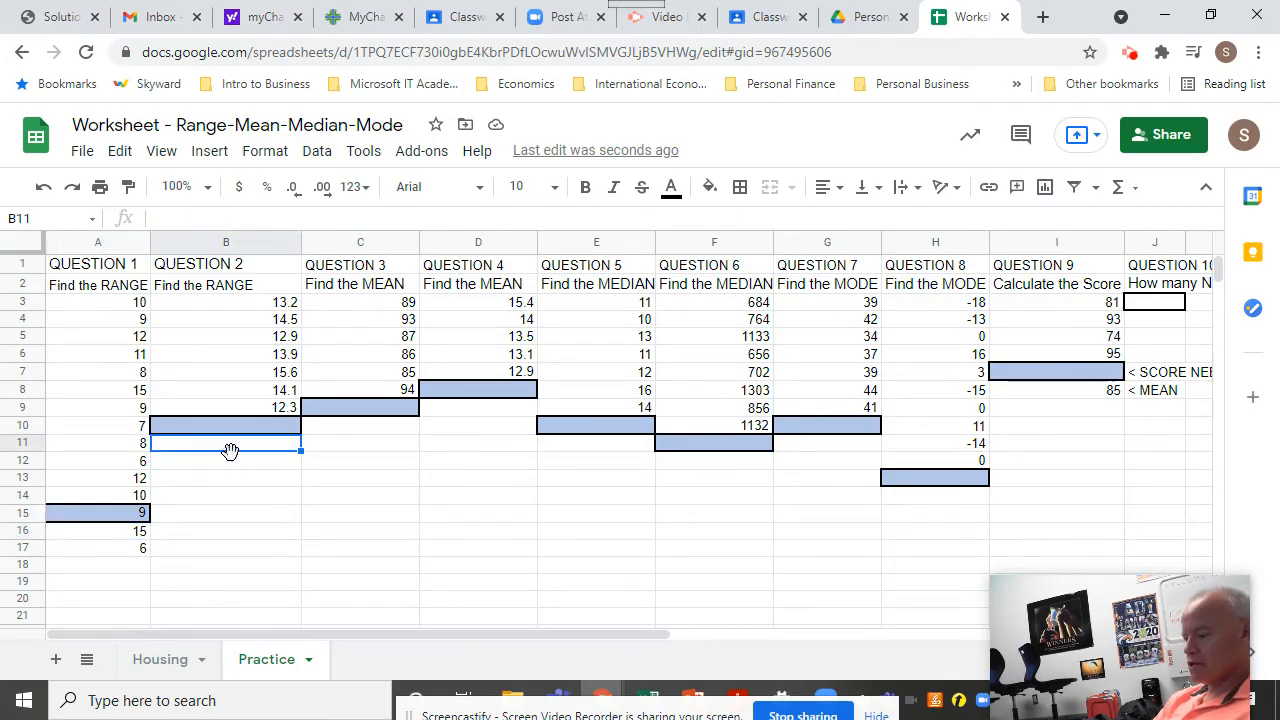
{"action": "type", "text": "=max"}
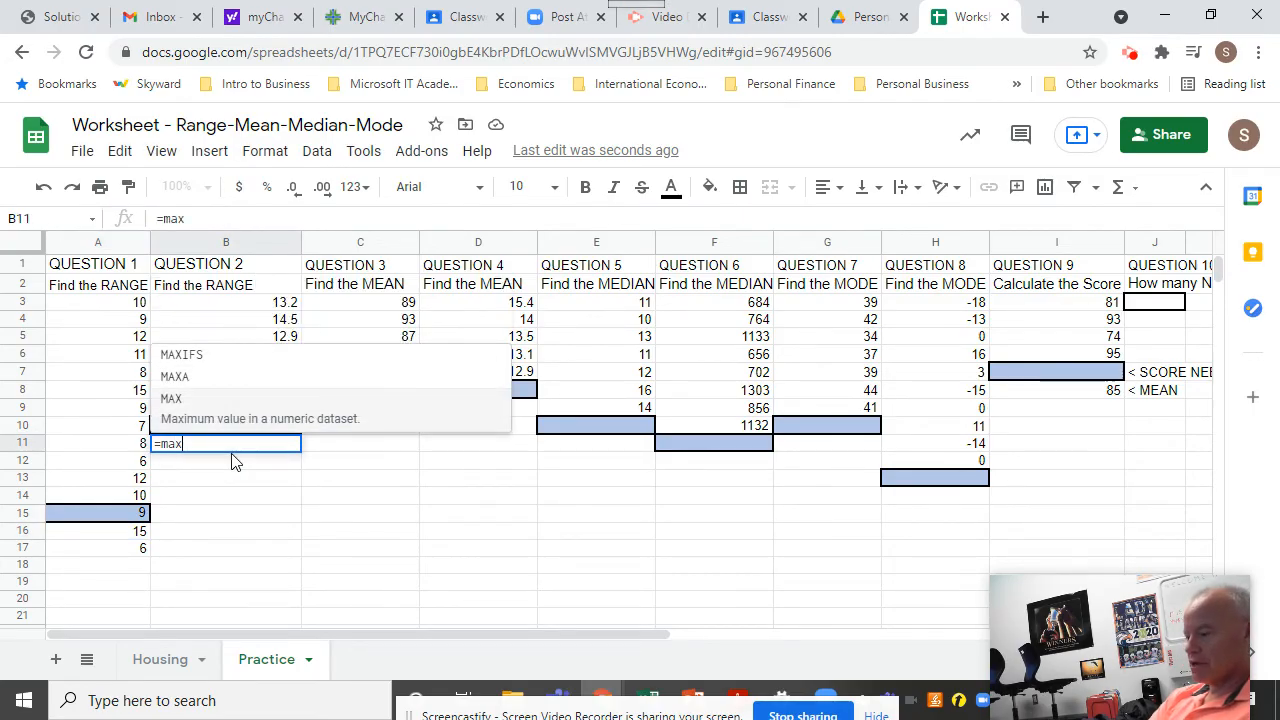
{"action": "type", "text": "("}
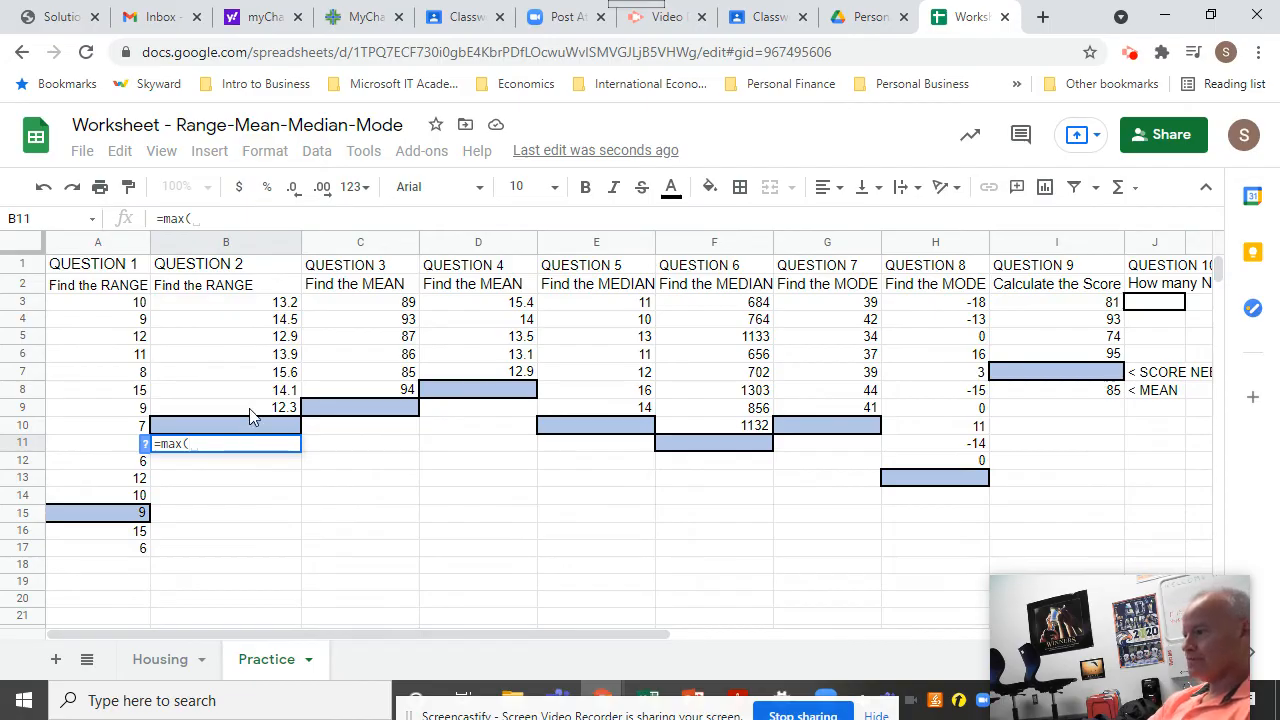
{"action": "left_click_drag", "start_coordinate": [251, 410], "coordinate": [251, 302]}
{"action": "key", "text": "Return"}
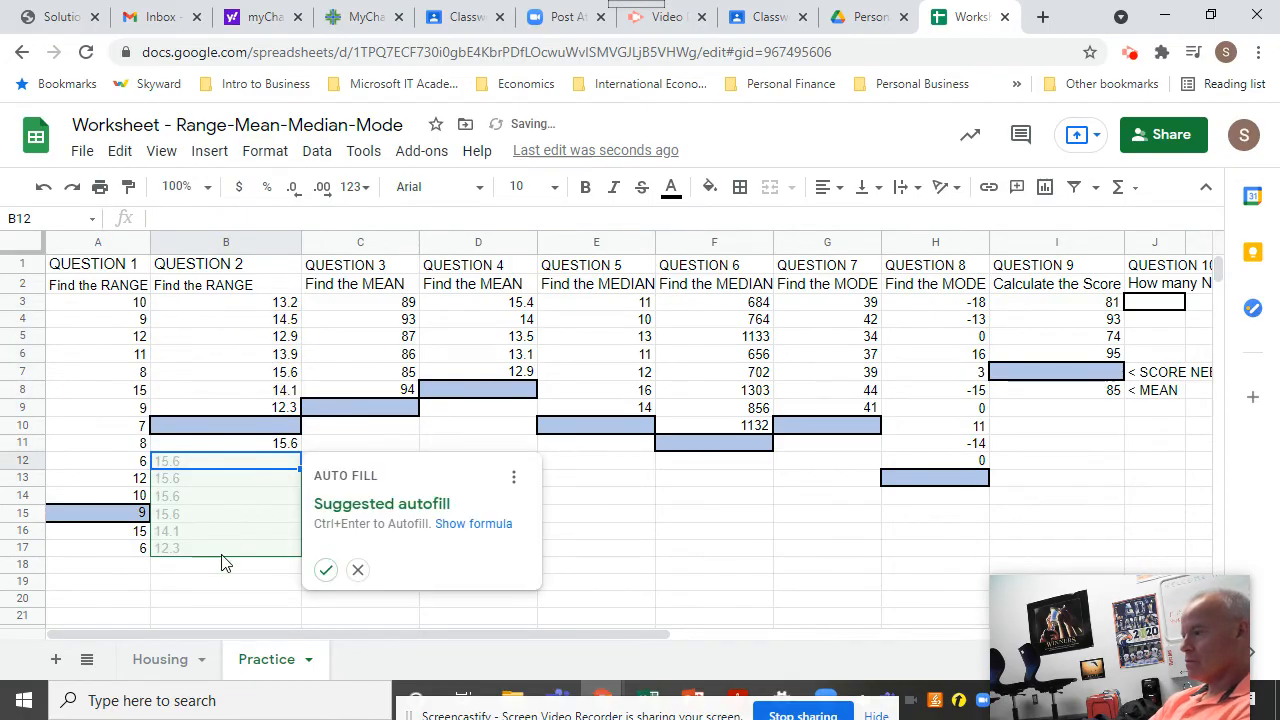
{"action": "left_click", "coordinate": [358, 570]}
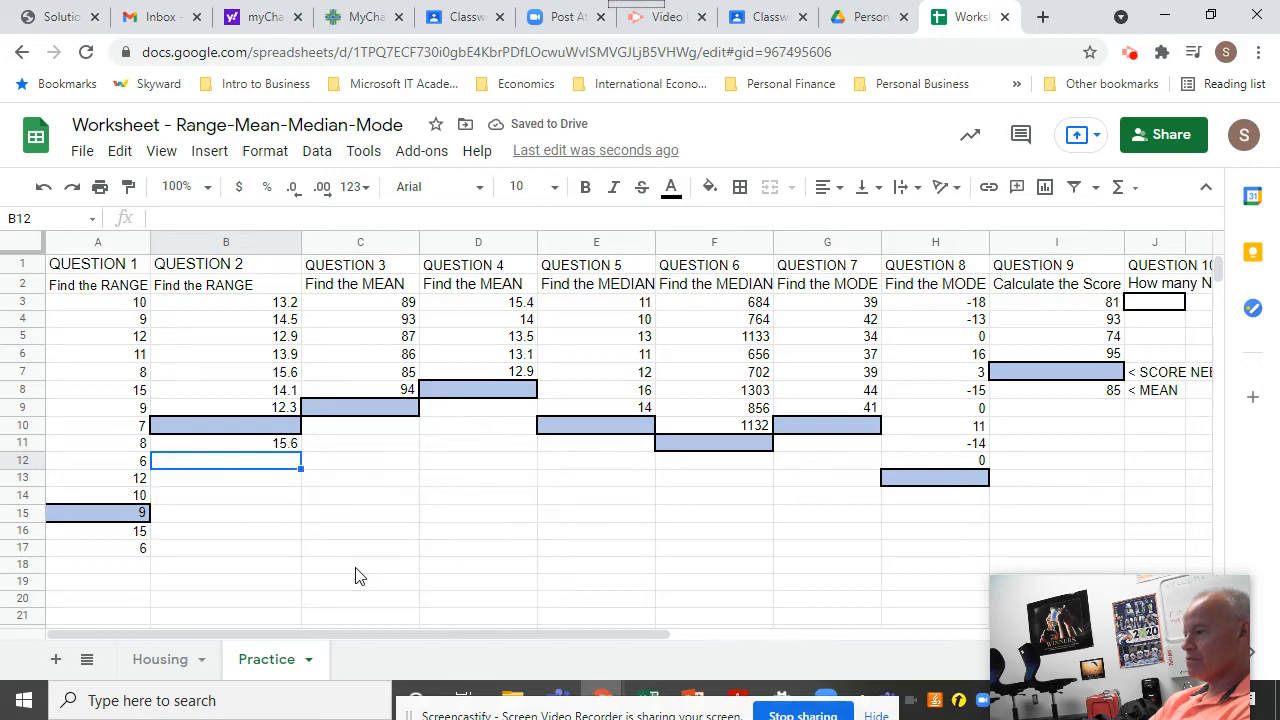
{"action": "type", "text": "=min("}
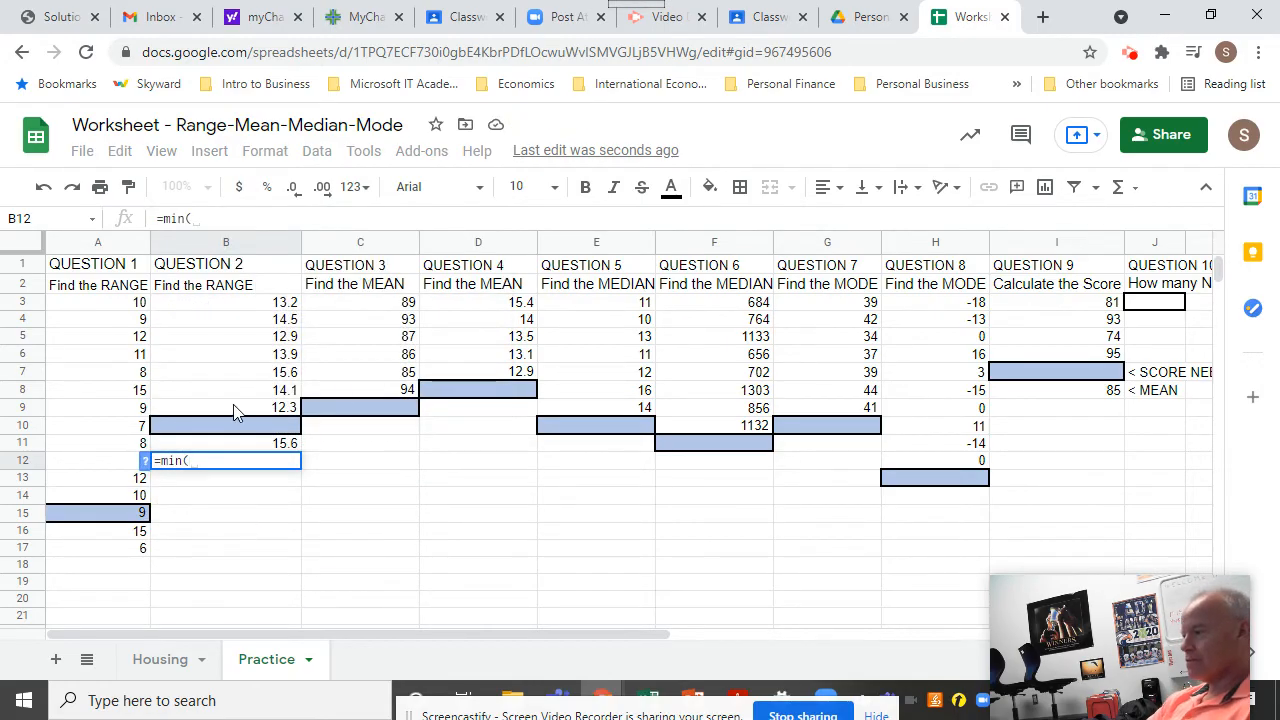
{"action": "left_click_drag", "start_coordinate": [231, 407], "coordinate": [233, 318]}
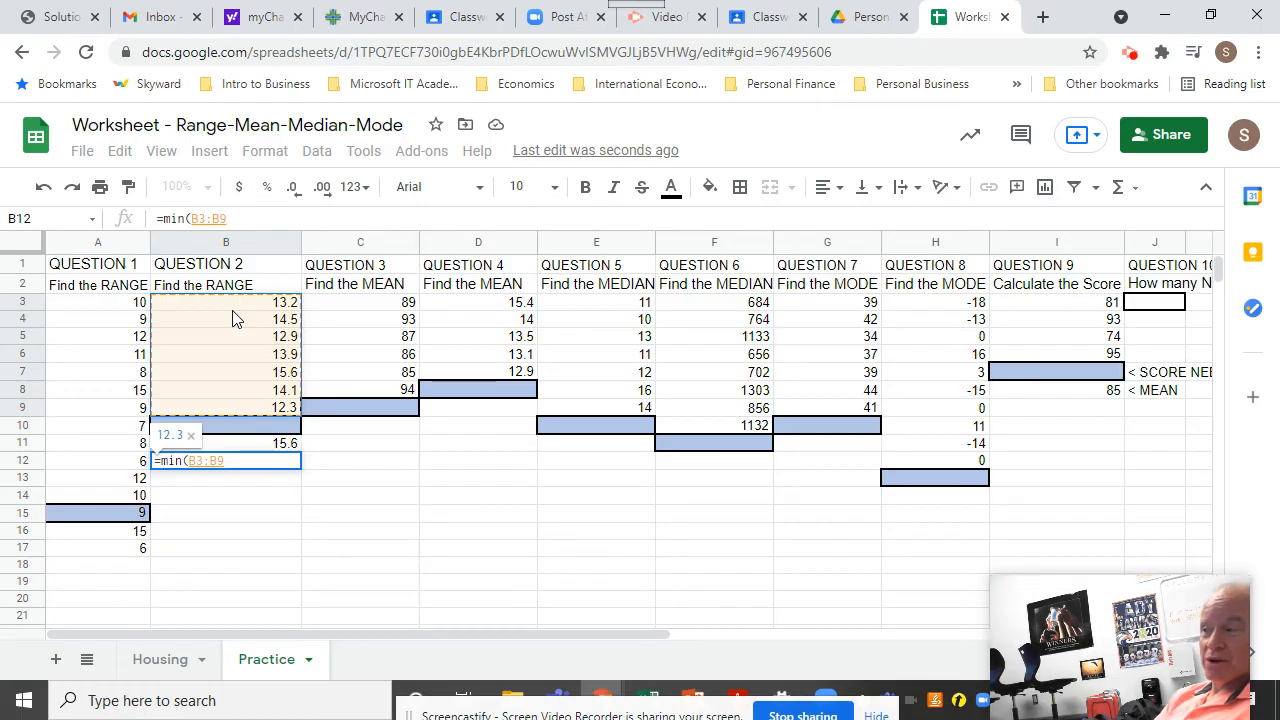
{"action": "key", "text": "Return"}
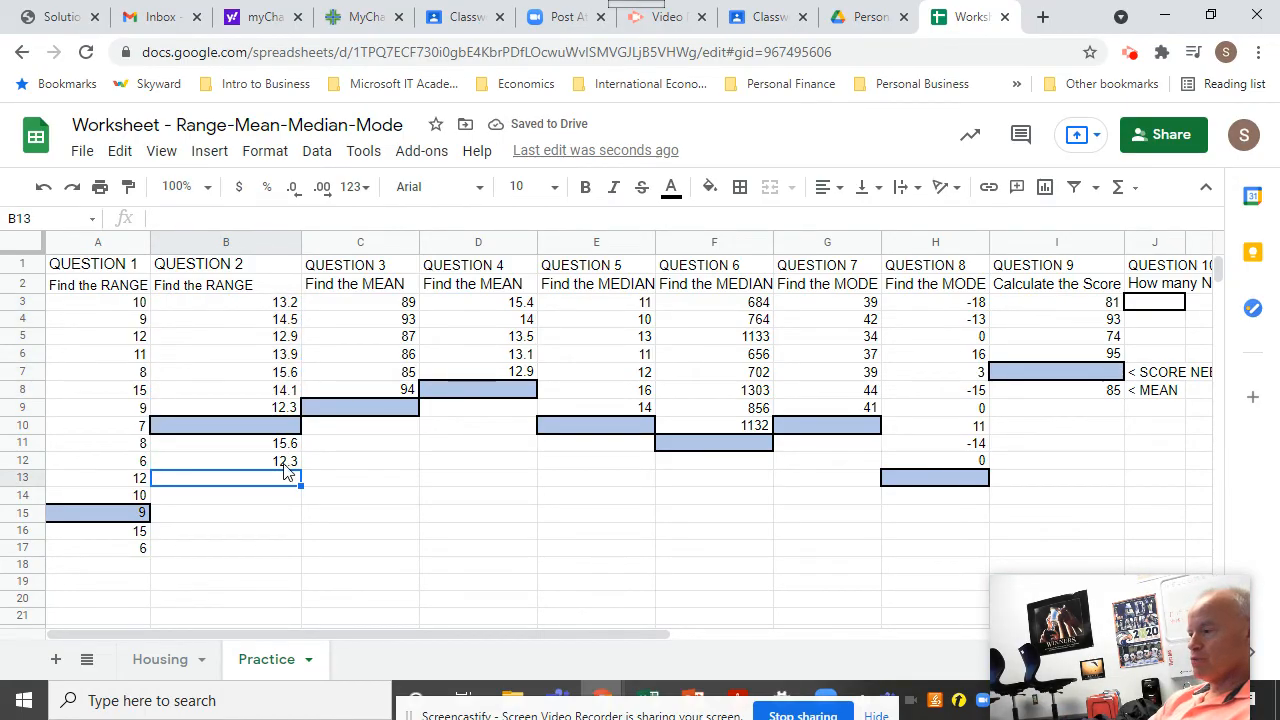
- Calculate Question 2's range in the shaded answer cell B10 with the formula =B11-B12
{"action": "left_click", "coordinate": [285, 410]}
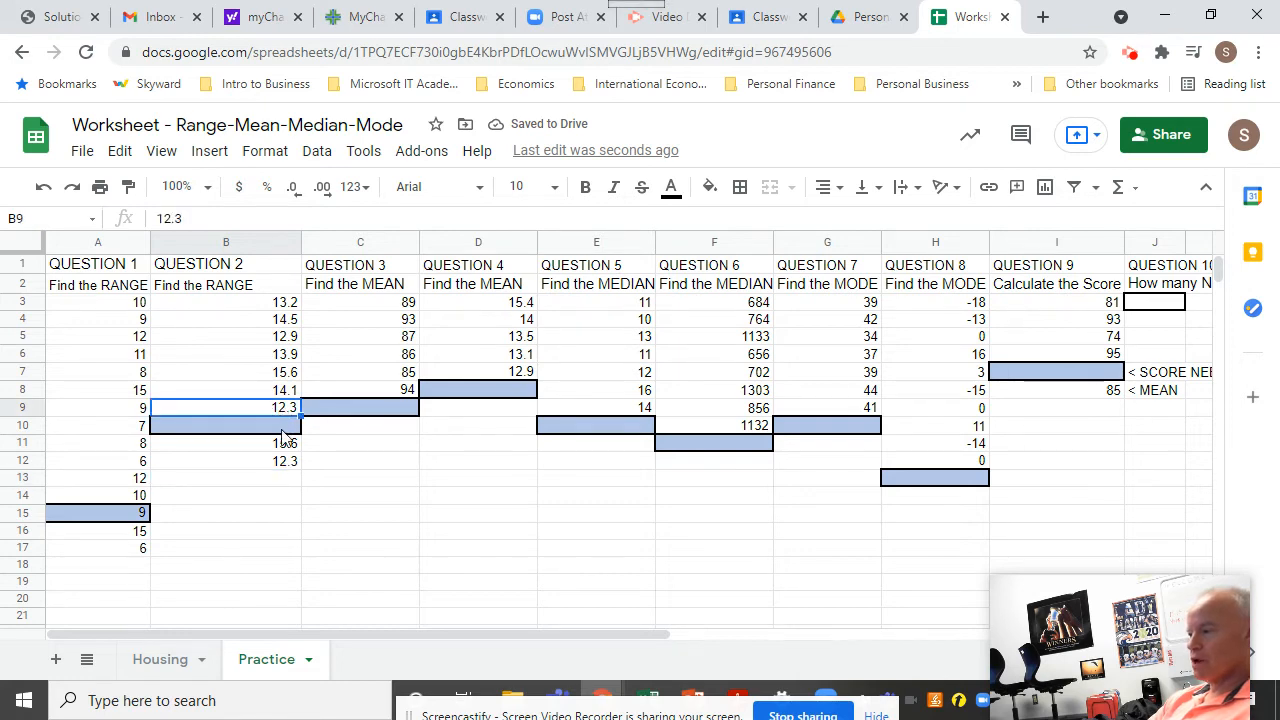
{"action": "left_click", "coordinate": [284, 430]}
{"action": "type", "text": "="}
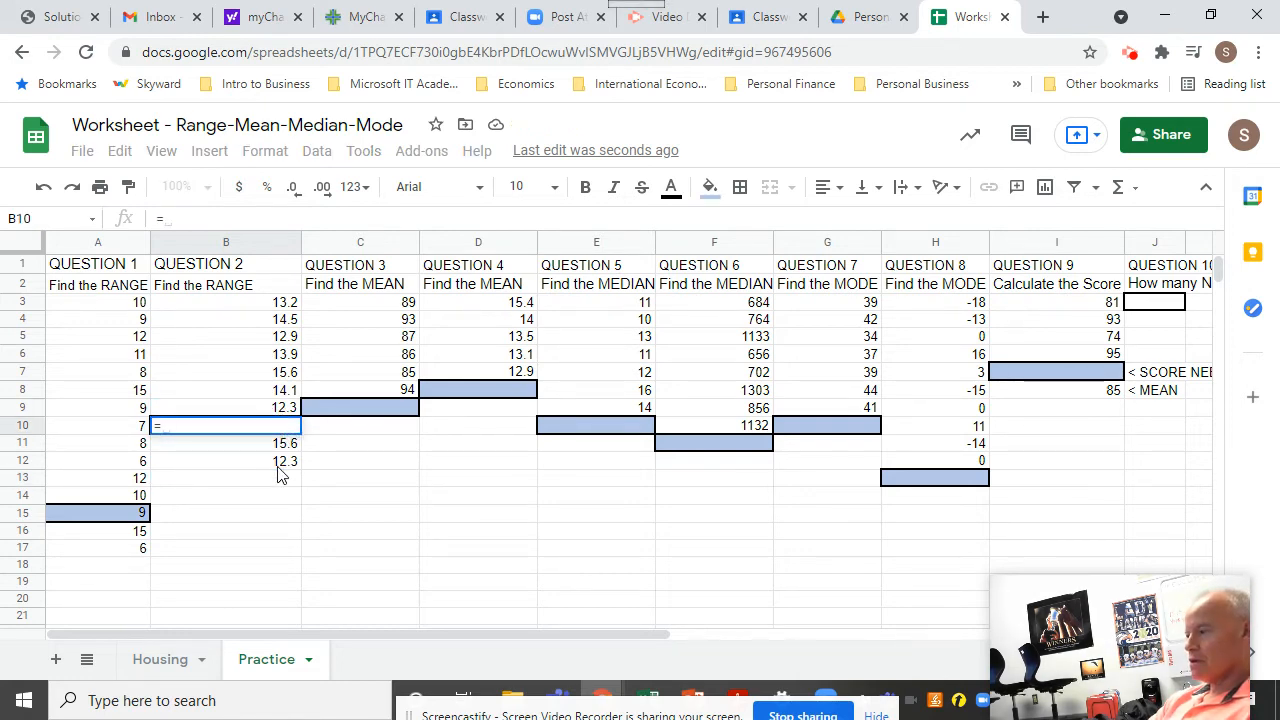
{"action": "left_click", "coordinate": [282, 450]}
{"action": "type", "text": "-"}
{"action": "left_click", "coordinate": [273, 461]}
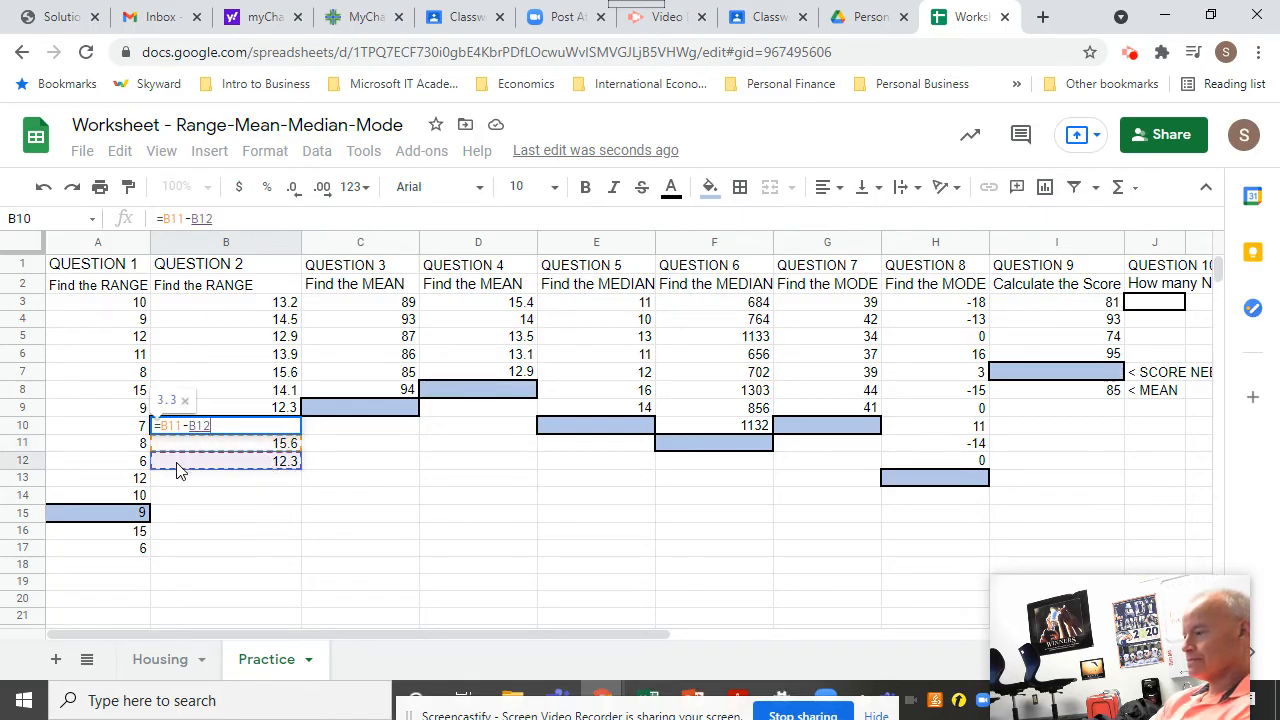
{"action": "key", "text": "Return"}
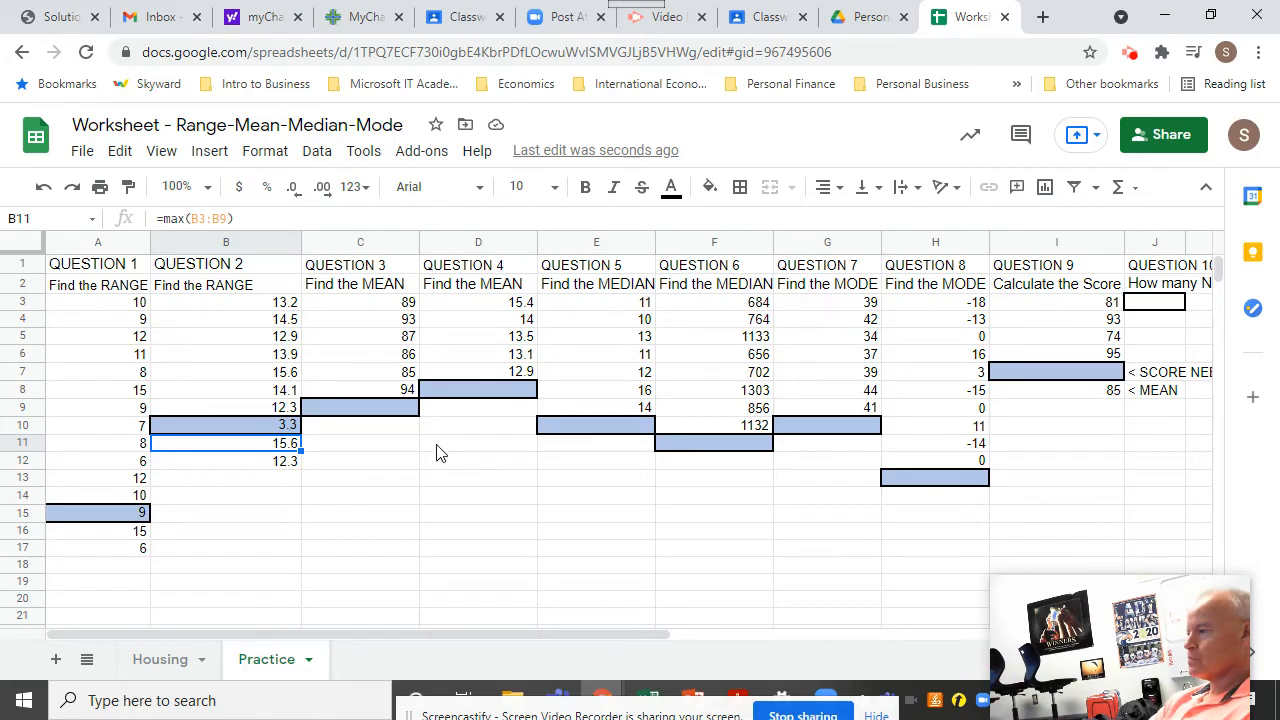
- Calculate Question 3's mean in C9 by inserting =AVERAGE(C3:C8), and decline the suggested autofill
{"action": "left_click", "coordinate": [373, 412]}
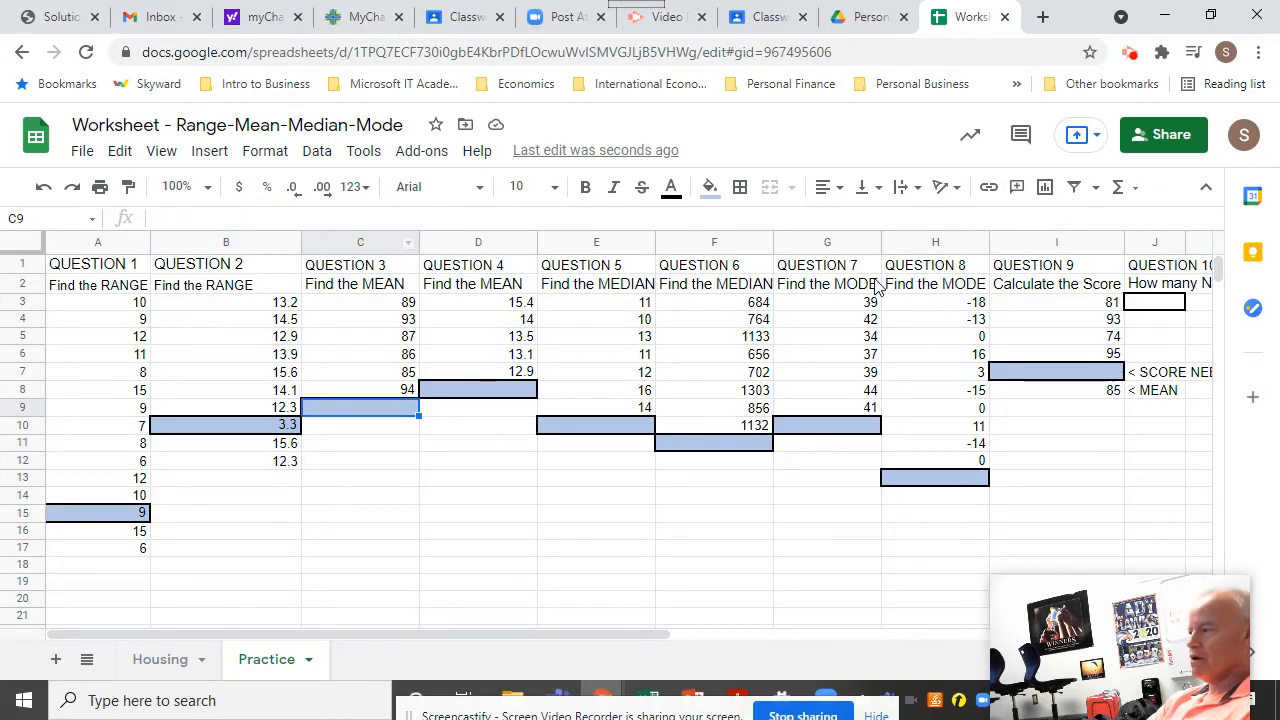
{"action": "left_click", "coordinate": [1137, 191]}
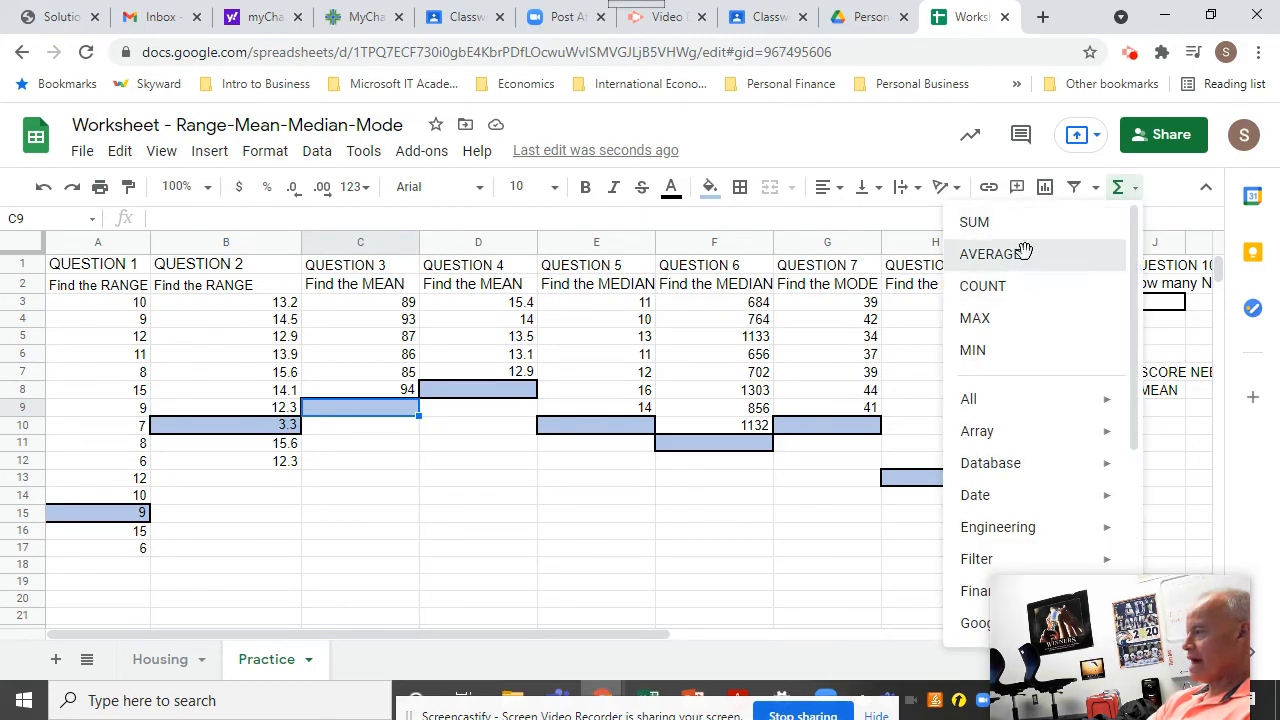
{"action": "left_click", "coordinate": [1060, 257]}
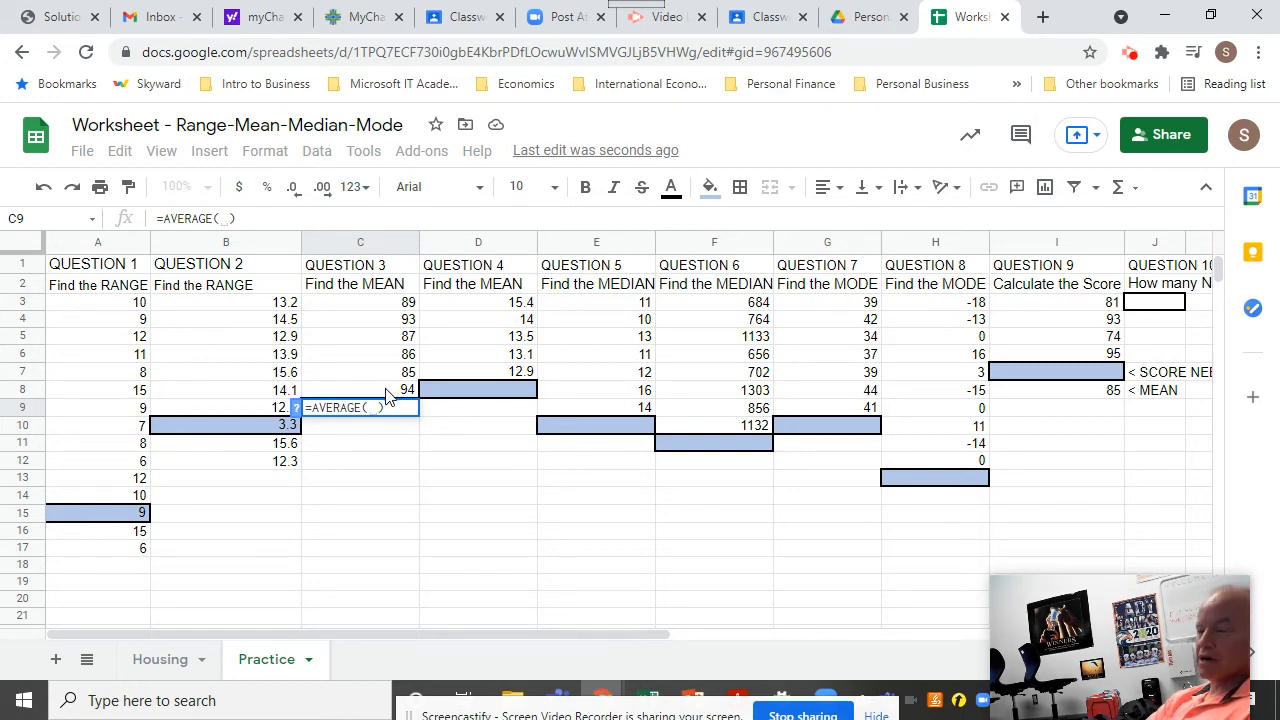
{"action": "left_click_drag", "start_coordinate": [388, 394], "coordinate": [408, 318]}
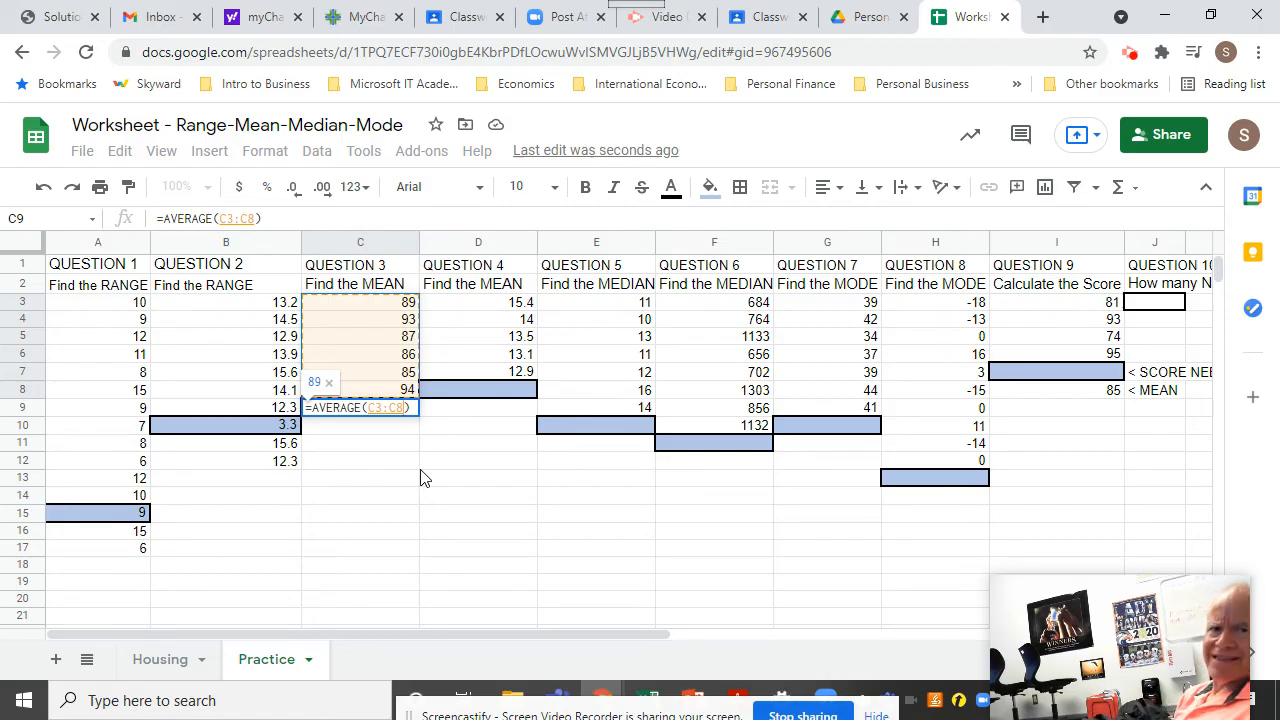
{"action": "key", "text": "Return"}
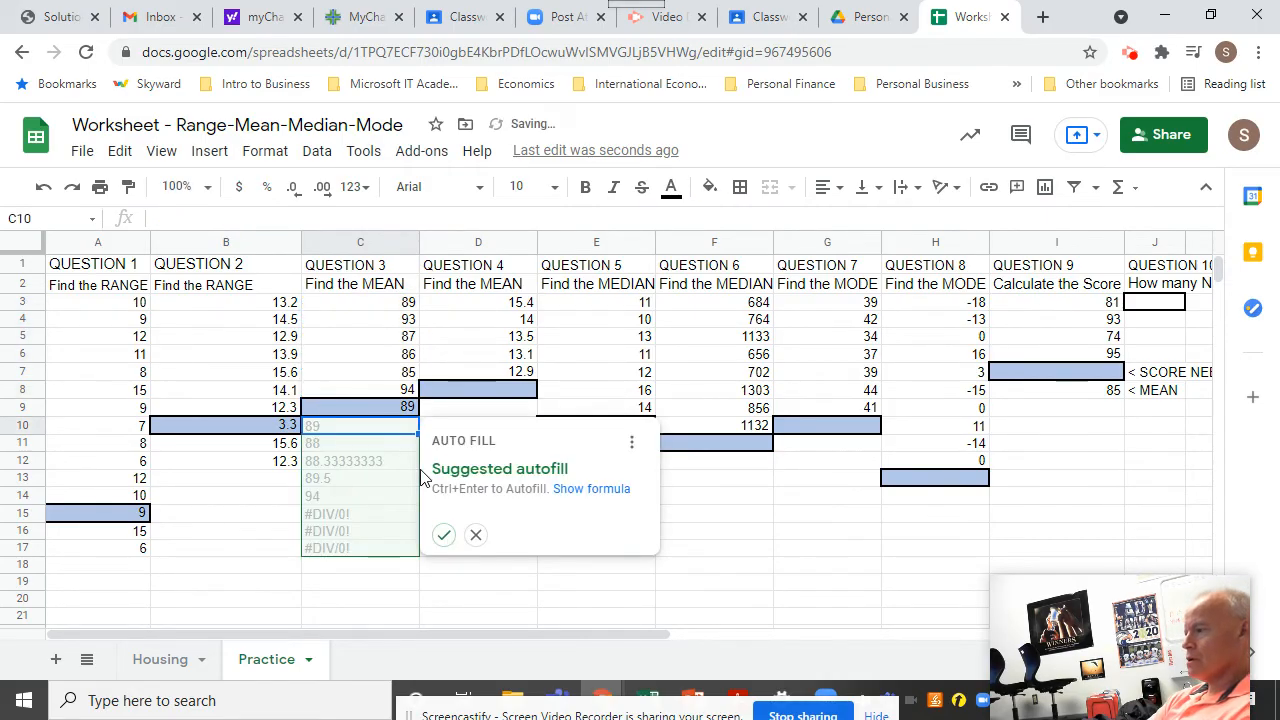
{"action": "left_click", "coordinate": [476, 535]}
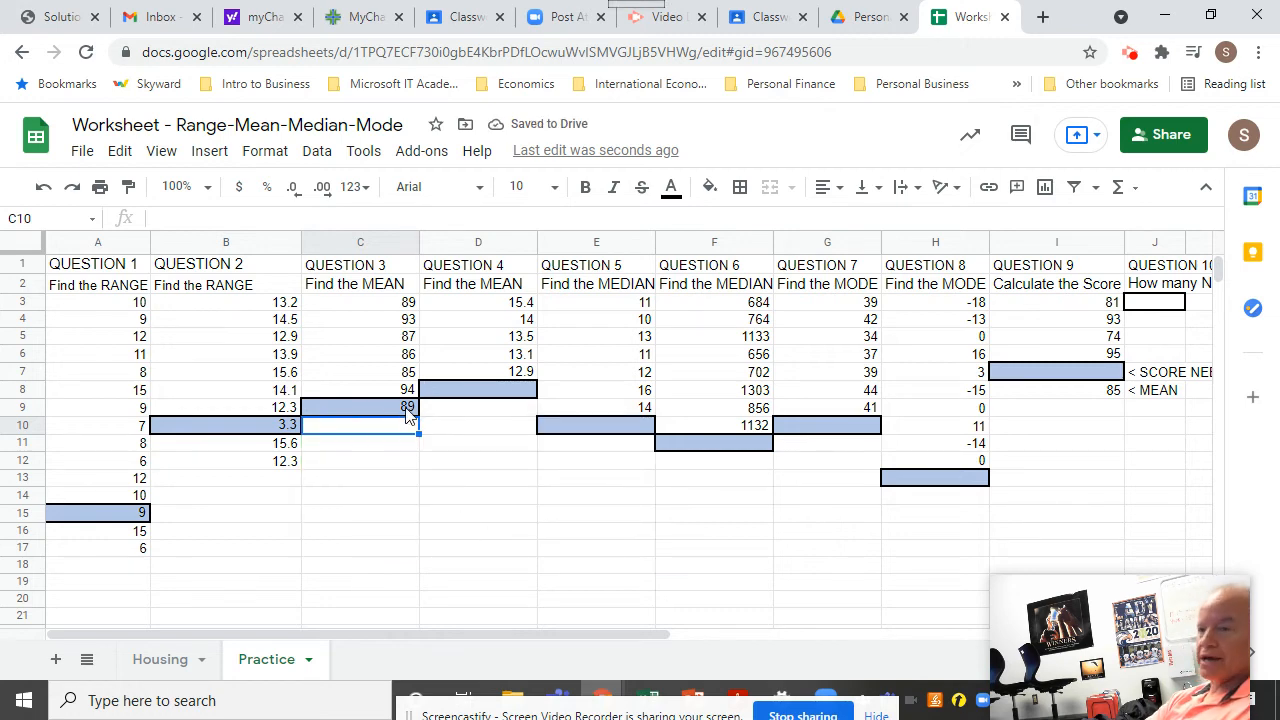
- Calculate Question 4's mean in D8 by inserting the AVERAGE function over D3:D7
{"action": "left_click", "coordinate": [507, 390]}
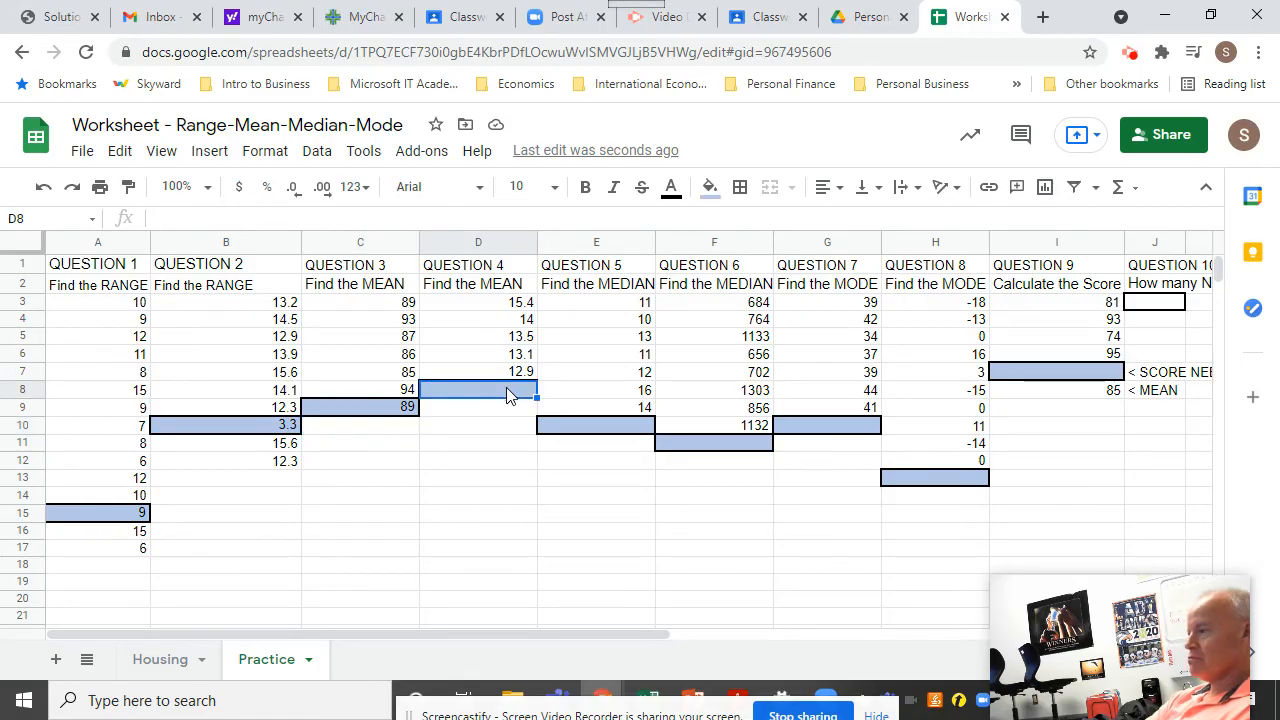
{"action": "left_click", "coordinate": [1137, 190]}
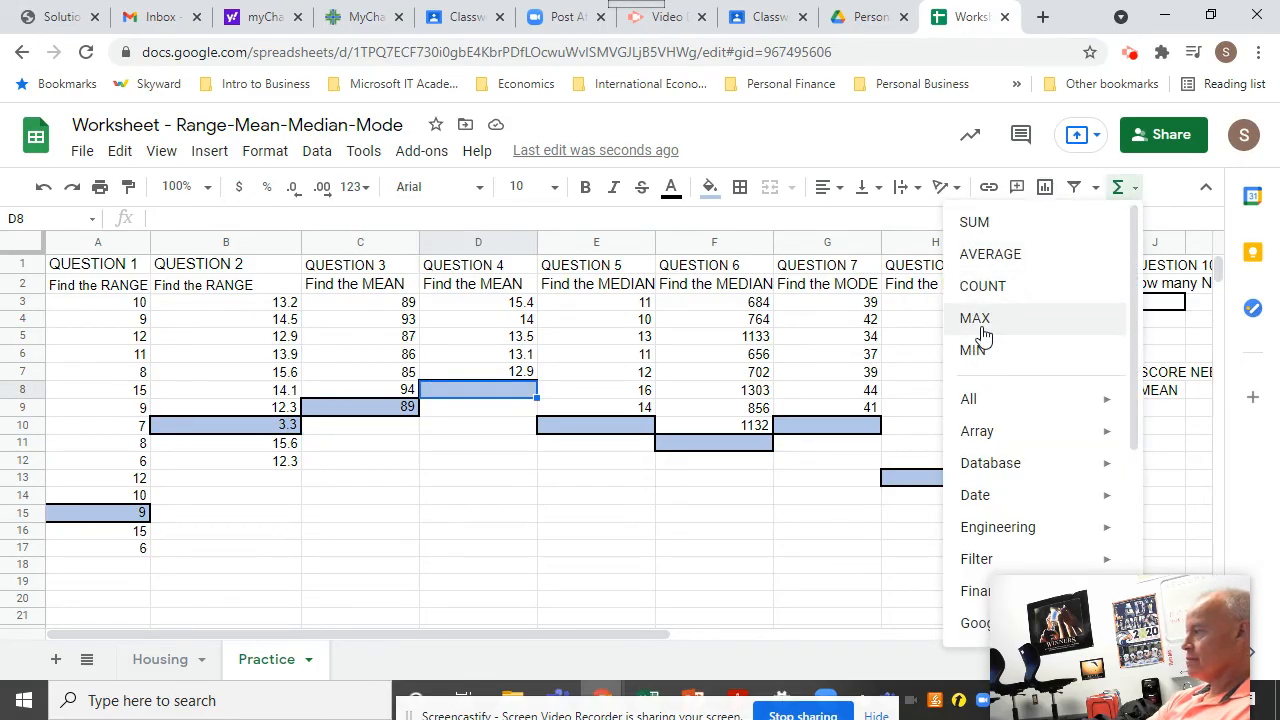
{"action": "left_click", "coordinate": [990, 260]}
{"action": "left_click_drag", "start_coordinate": [524, 304], "coordinate": [515, 376]}
{"action": "key", "text": "Return"}
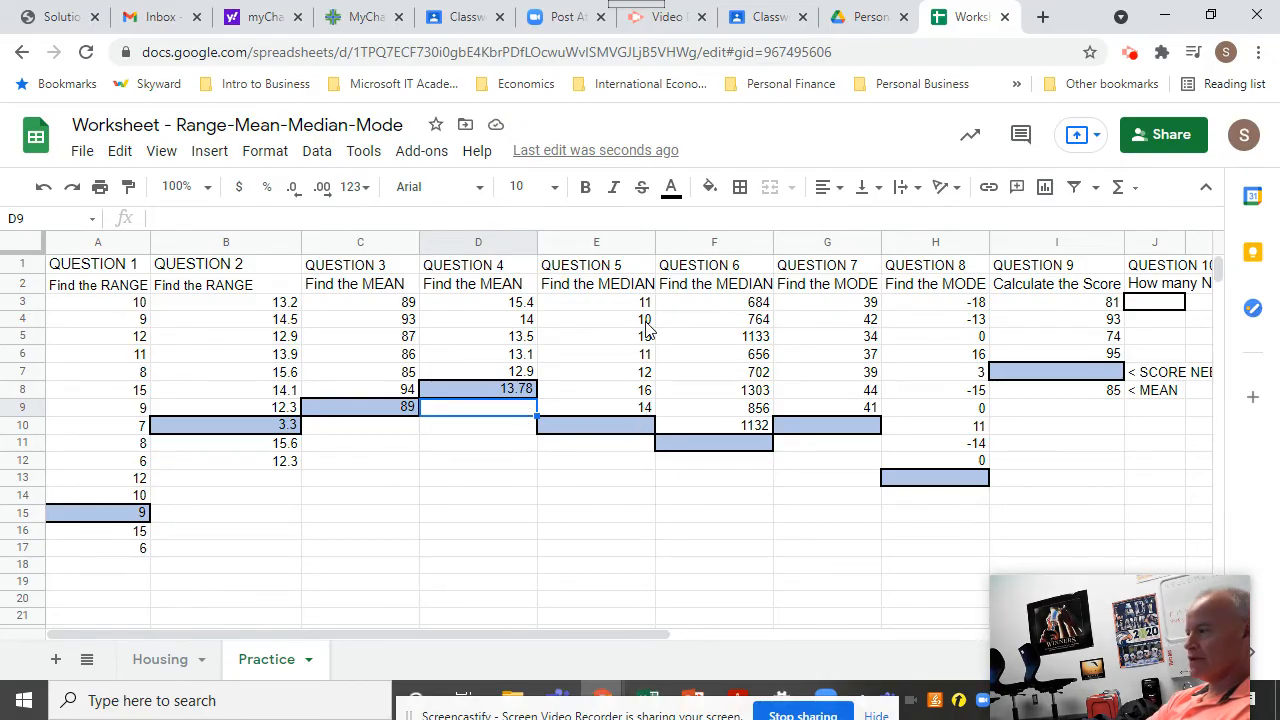
- Calculate Question 5's median in E10 by inserting the statistical MEDIAN function over E3:E9
{"action": "left_click", "coordinate": [626, 428]}
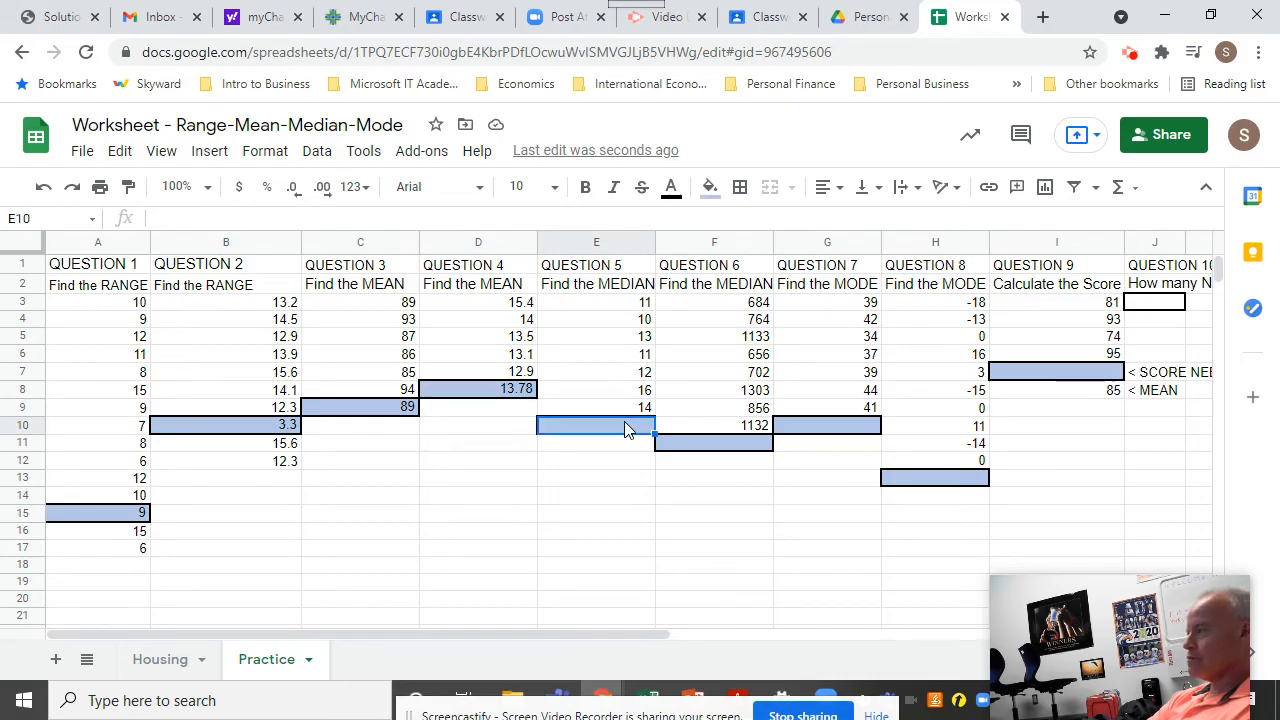
{"action": "left_click", "coordinate": [1133, 190]}
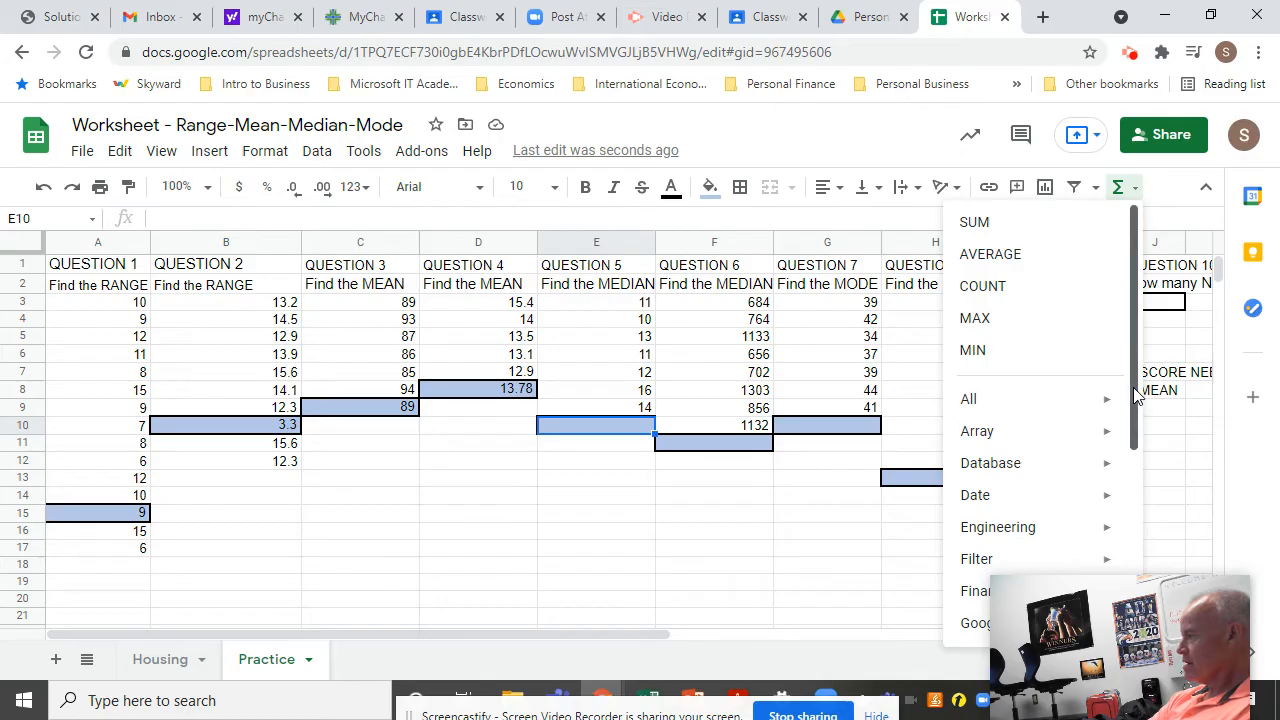
{"action": "scroll", "coordinate": [1120, 410], "scroll_direction": "down", "scroll_amount": 3}
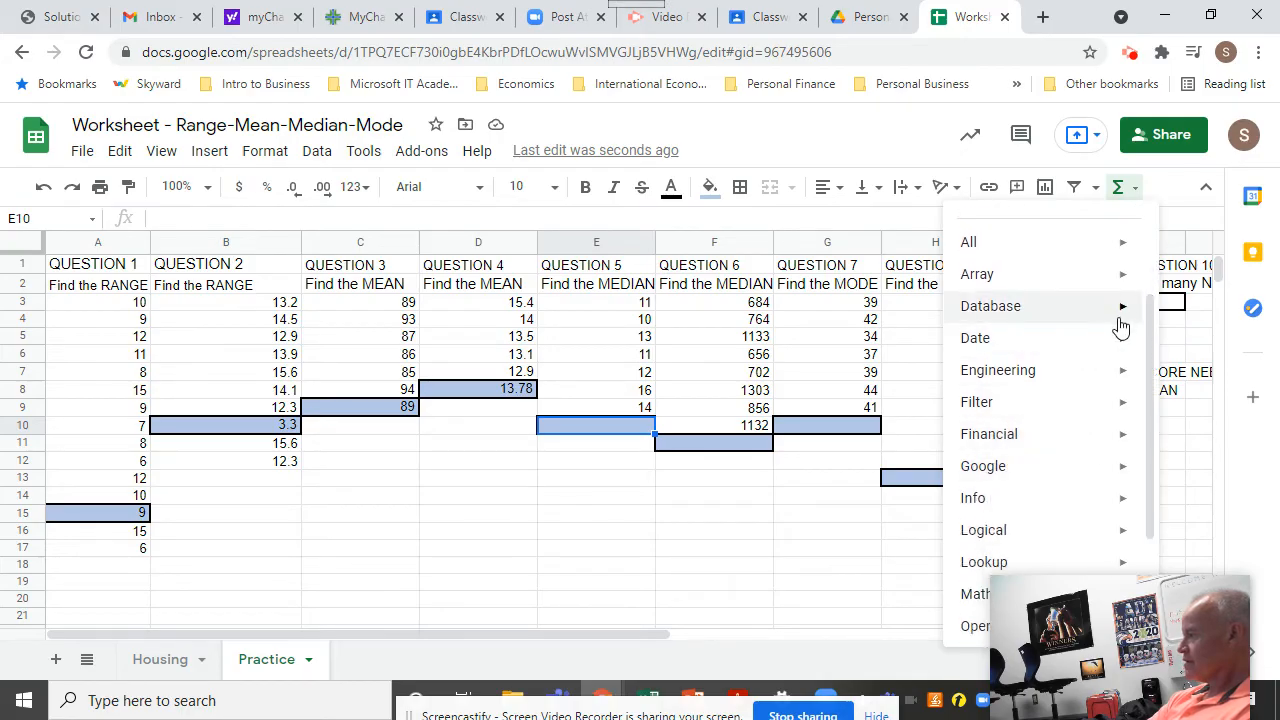
{"action": "mouse_move", "coordinate": [1125, 310]}
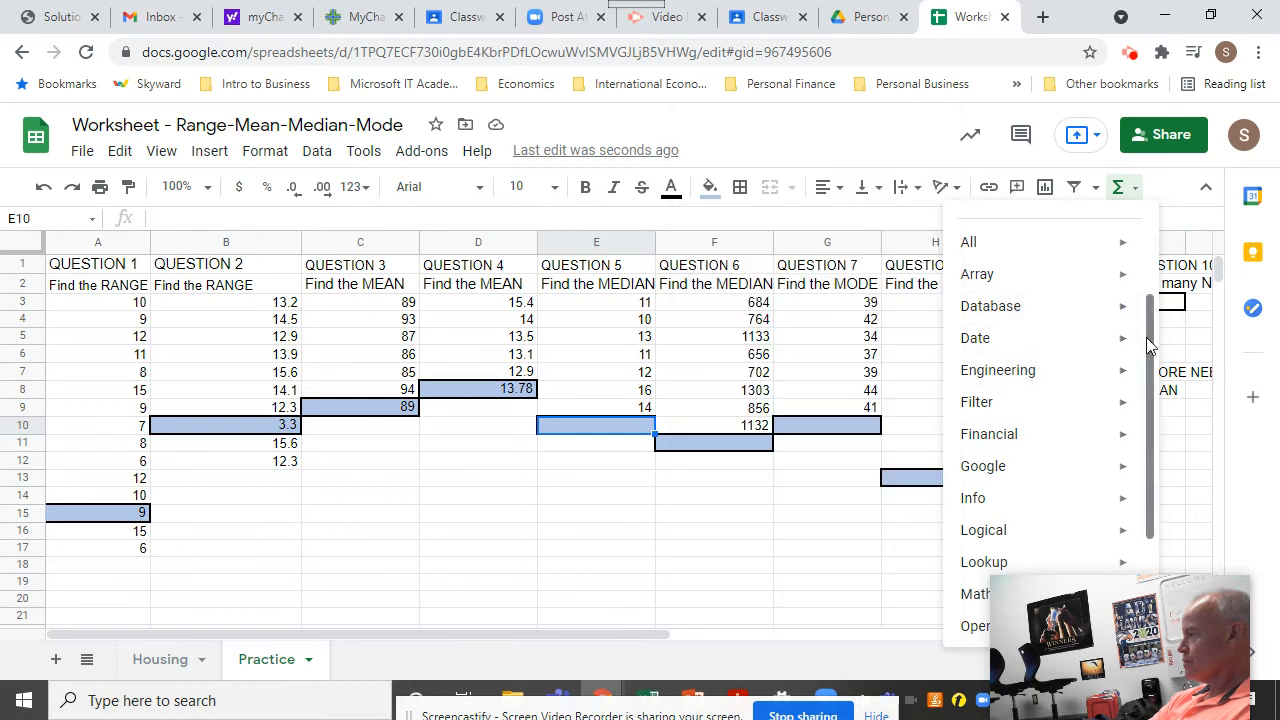
{"action": "mouse_move", "coordinate": [1117, 285]}
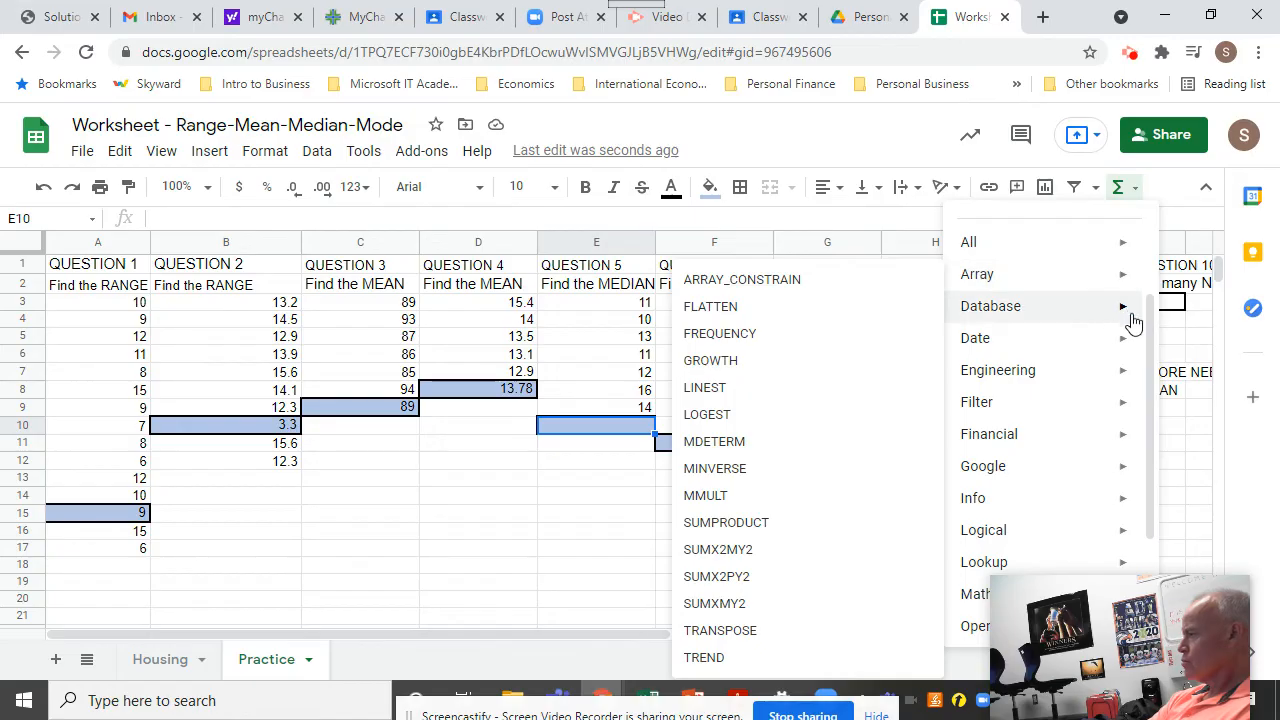
{"action": "left_click_drag", "start_coordinate": [1149, 333], "coordinate": [1143, 424]}
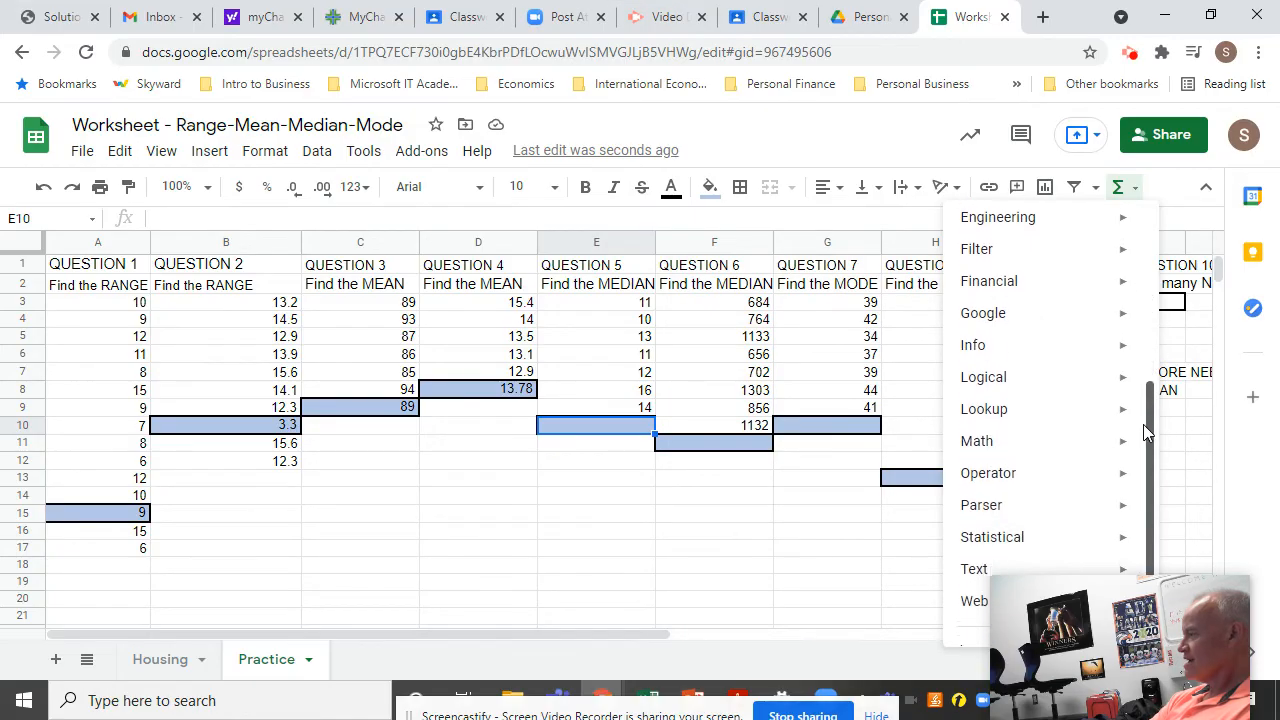
{"action": "mouse_move", "coordinate": [1122, 443]}
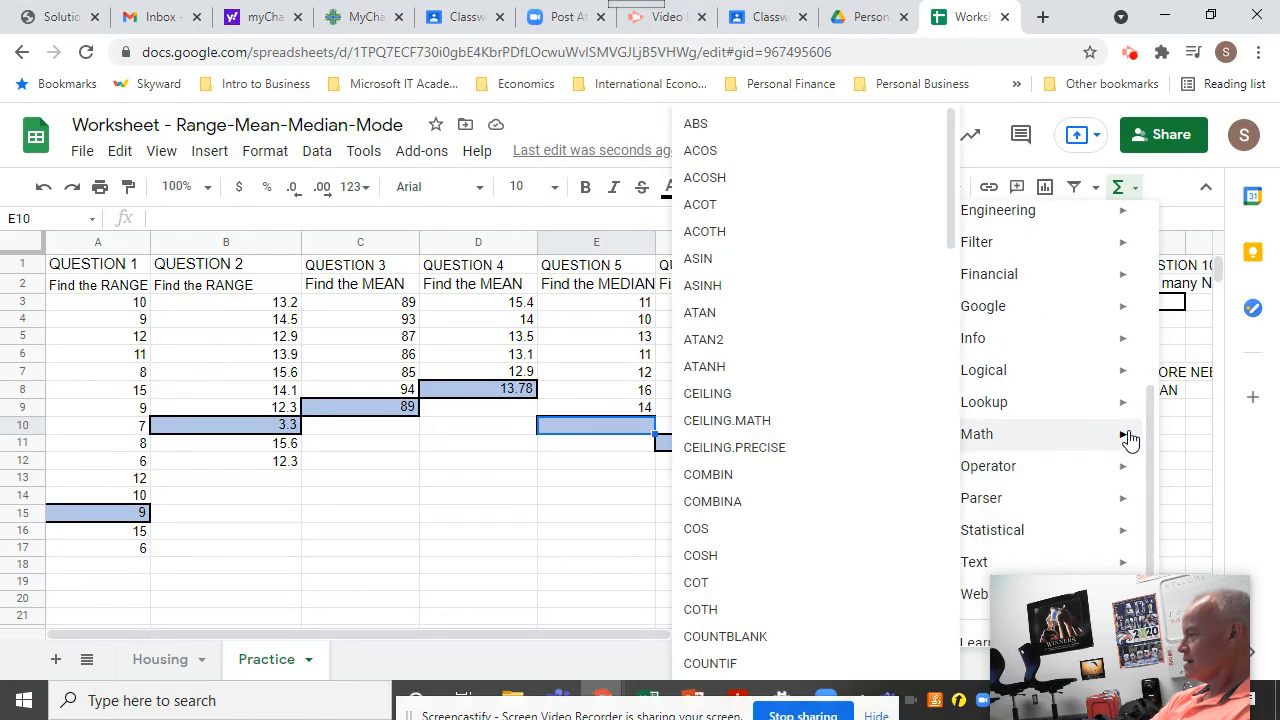
{"action": "left_click_drag", "start_coordinate": [1151, 431], "coordinate": [1149, 466]}
{"action": "mouse_move", "coordinate": [1122, 520]}
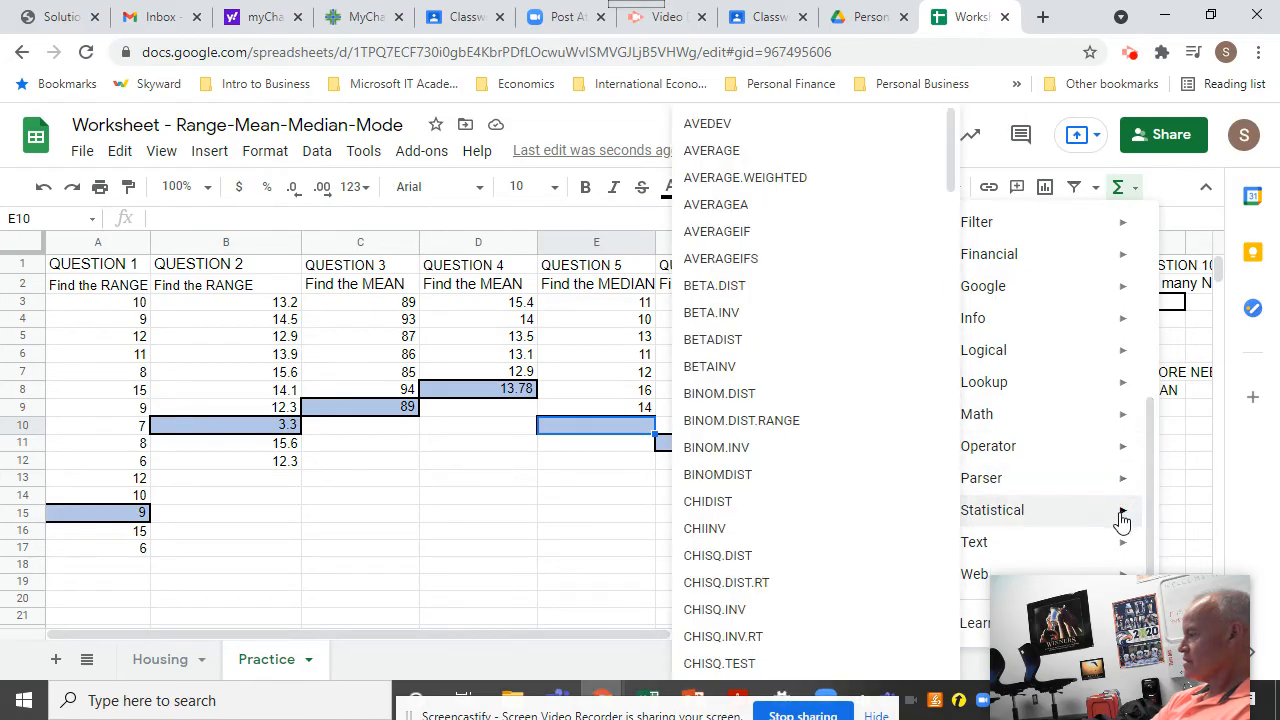
{"action": "left_click_drag", "start_coordinate": [951, 171], "coordinate": [890, 383]}
{"action": "left_click", "coordinate": [722, 340]}
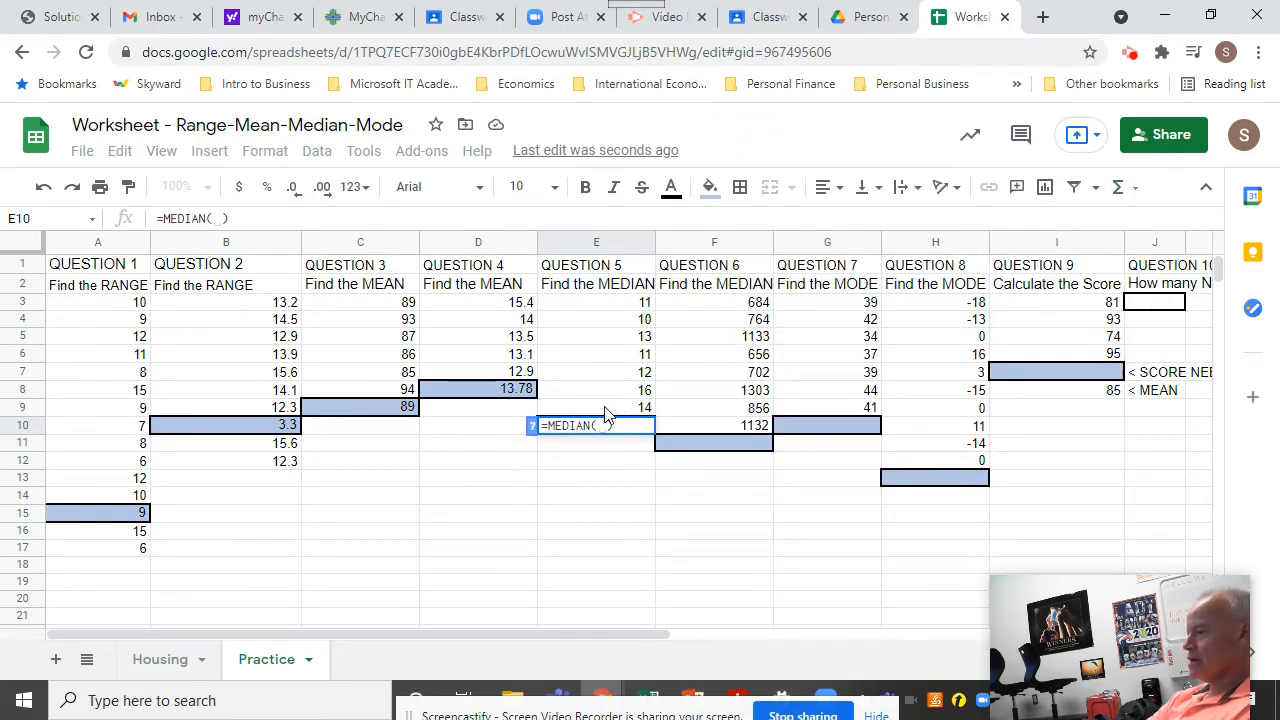
{"action": "left_click_drag", "start_coordinate": [605, 413], "coordinate": [612, 310]}
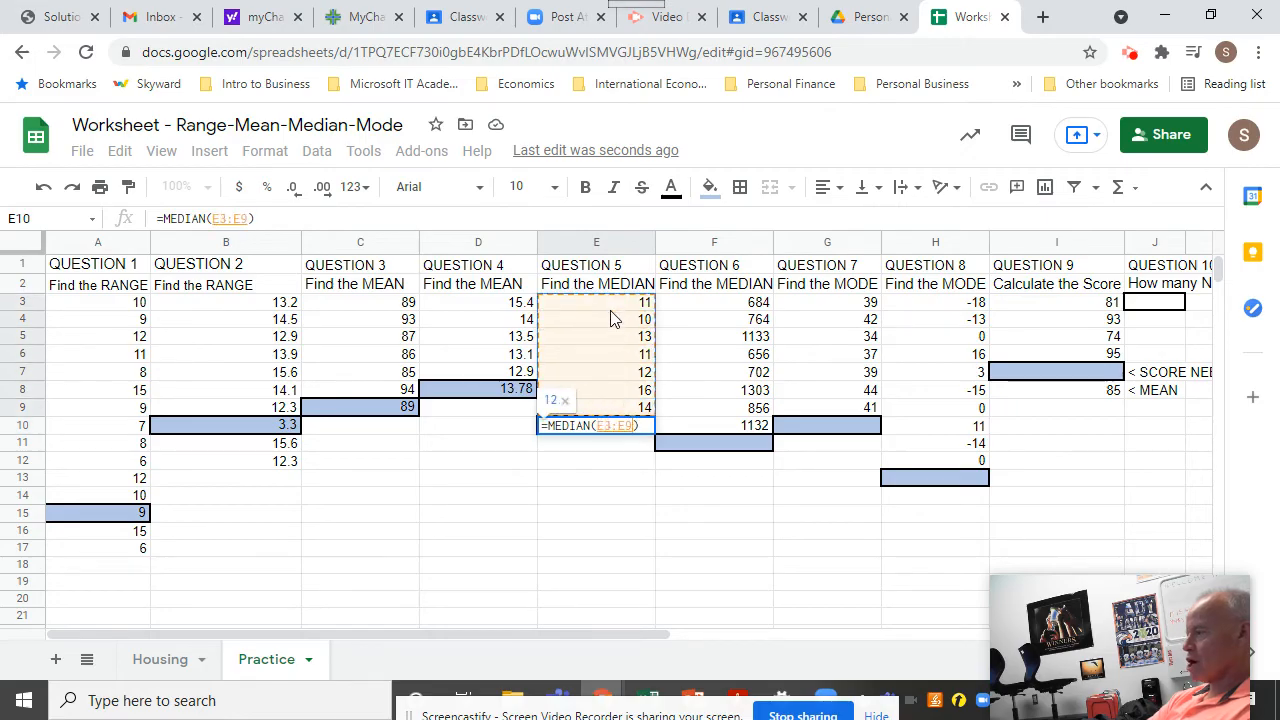
{"action": "key", "text": "Return"}
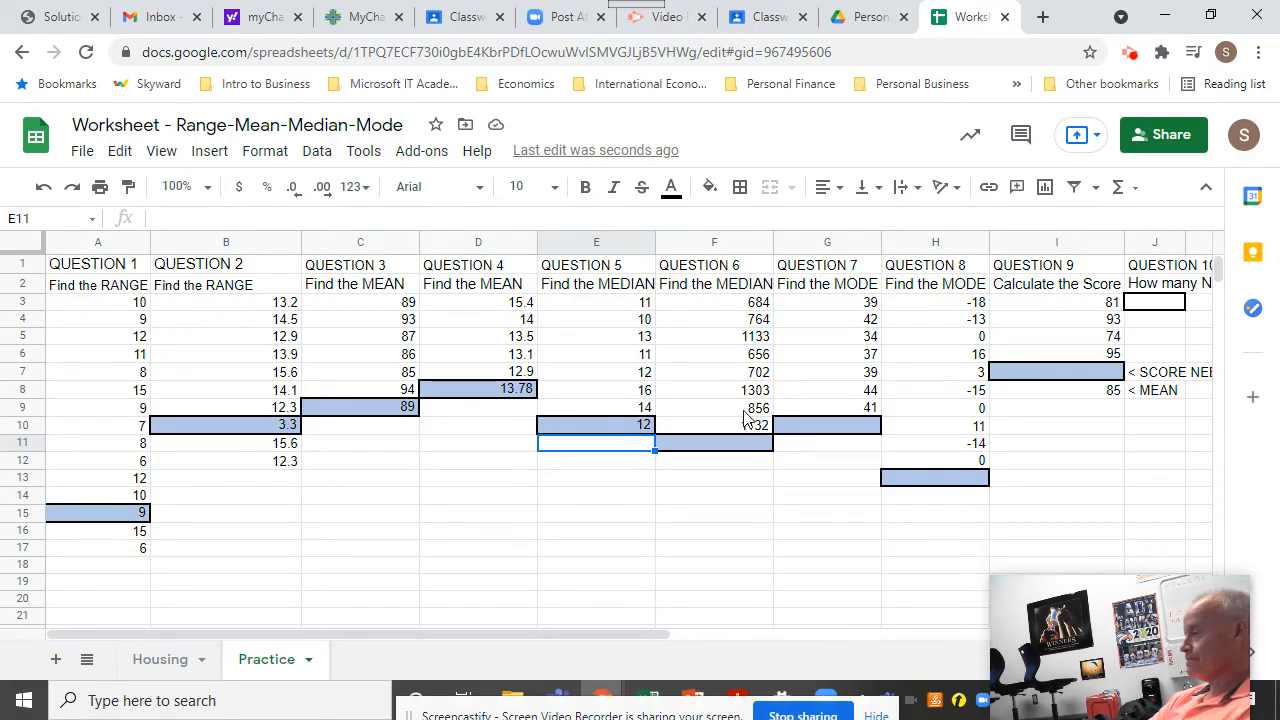
- Calculate Question 6's median in F11 with =median(F3:F10) and examine the two middle values in F4 and F9
{"action": "left_click", "coordinate": [737, 443]}
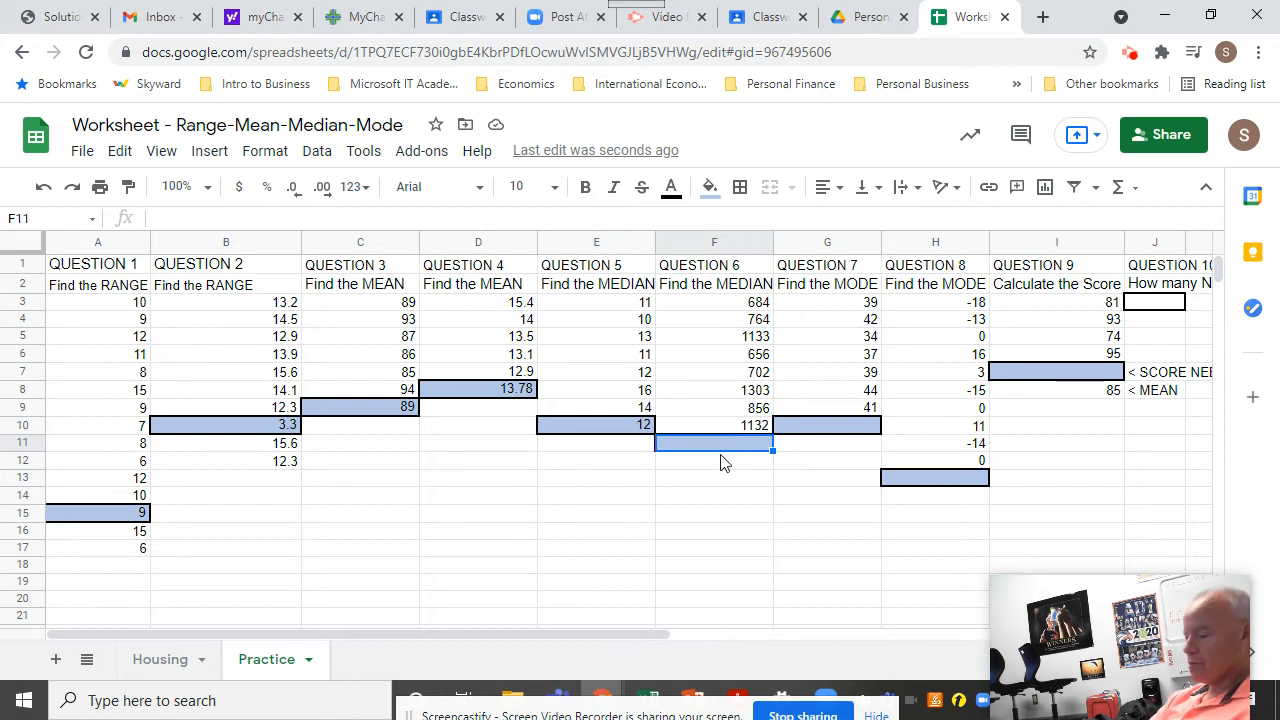
{"action": "type", "text": "=median("}
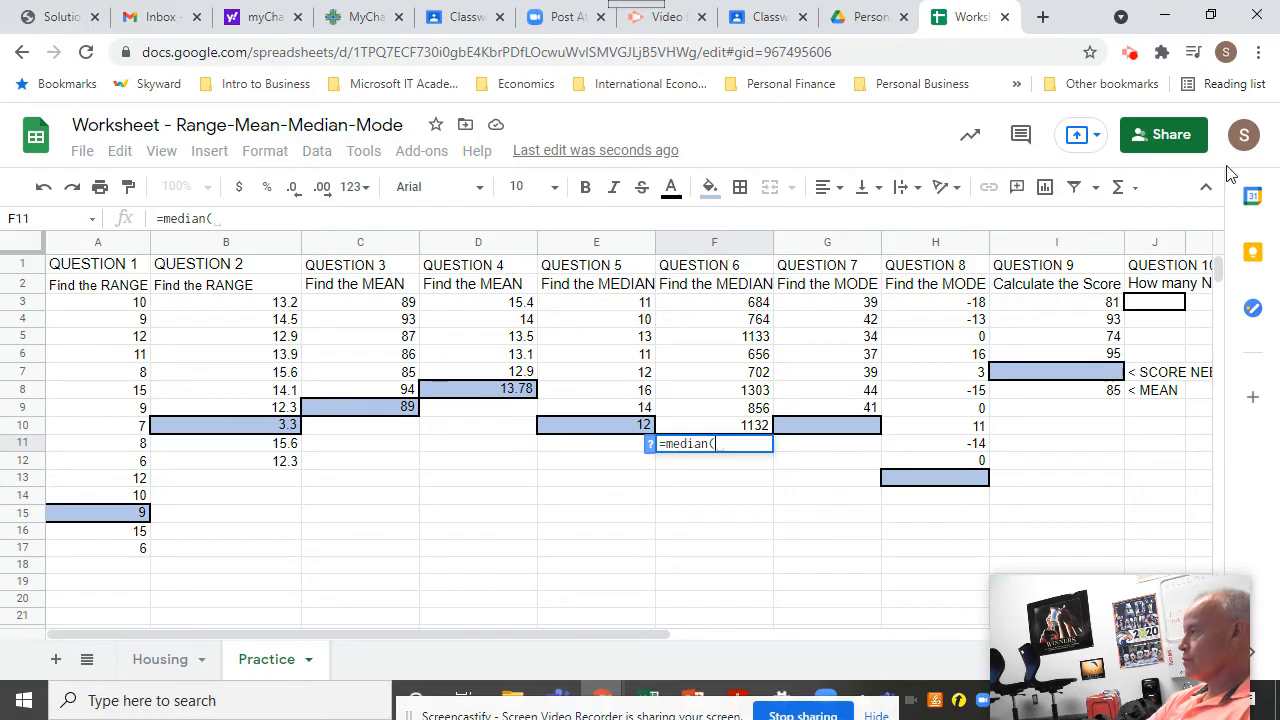
{"action": "left_click", "coordinate": [1136, 192]}
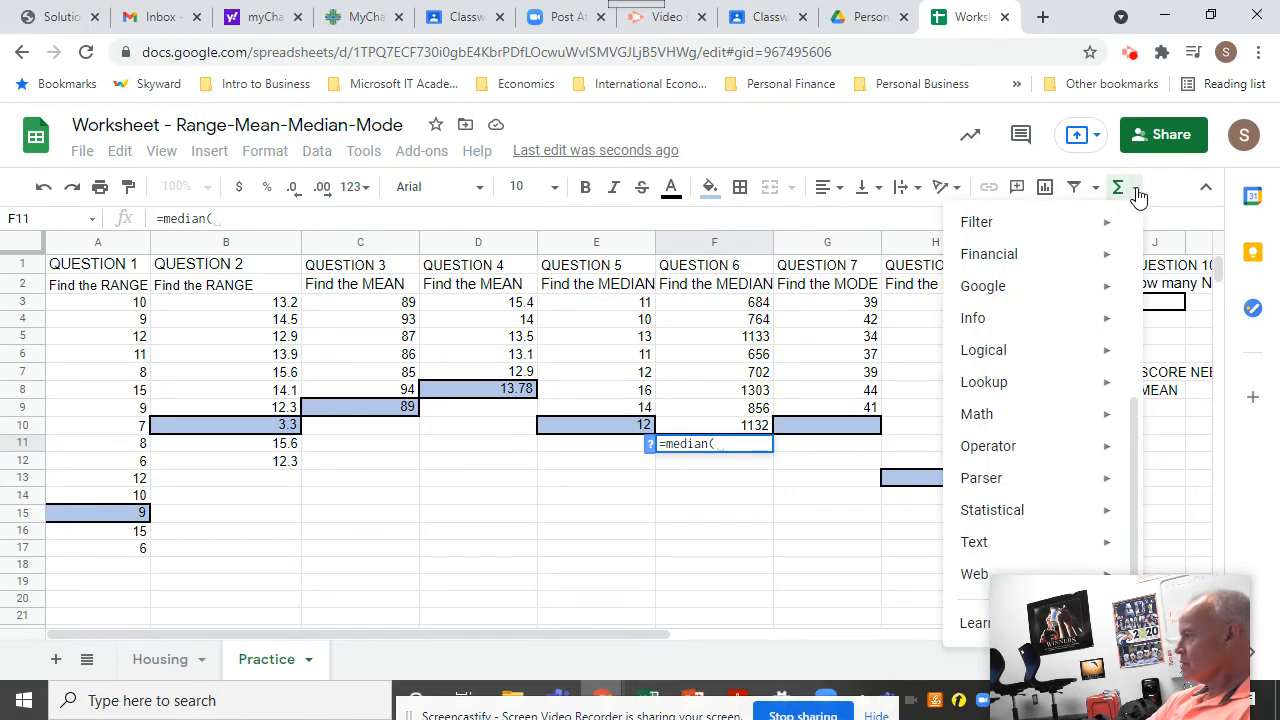
{"action": "left_click_drag", "start_coordinate": [1154, 400], "coordinate": [1159, 220]}
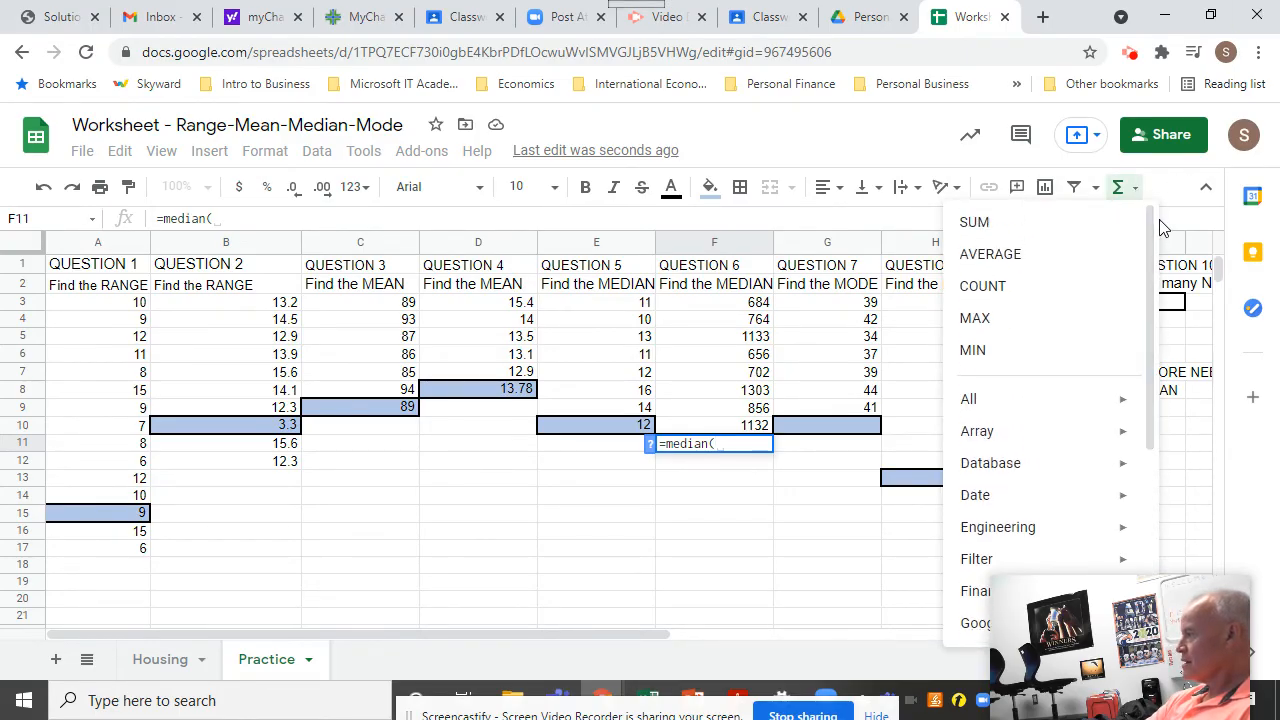
{"action": "left_click_drag", "start_coordinate": [735, 430], "coordinate": [725, 304]}
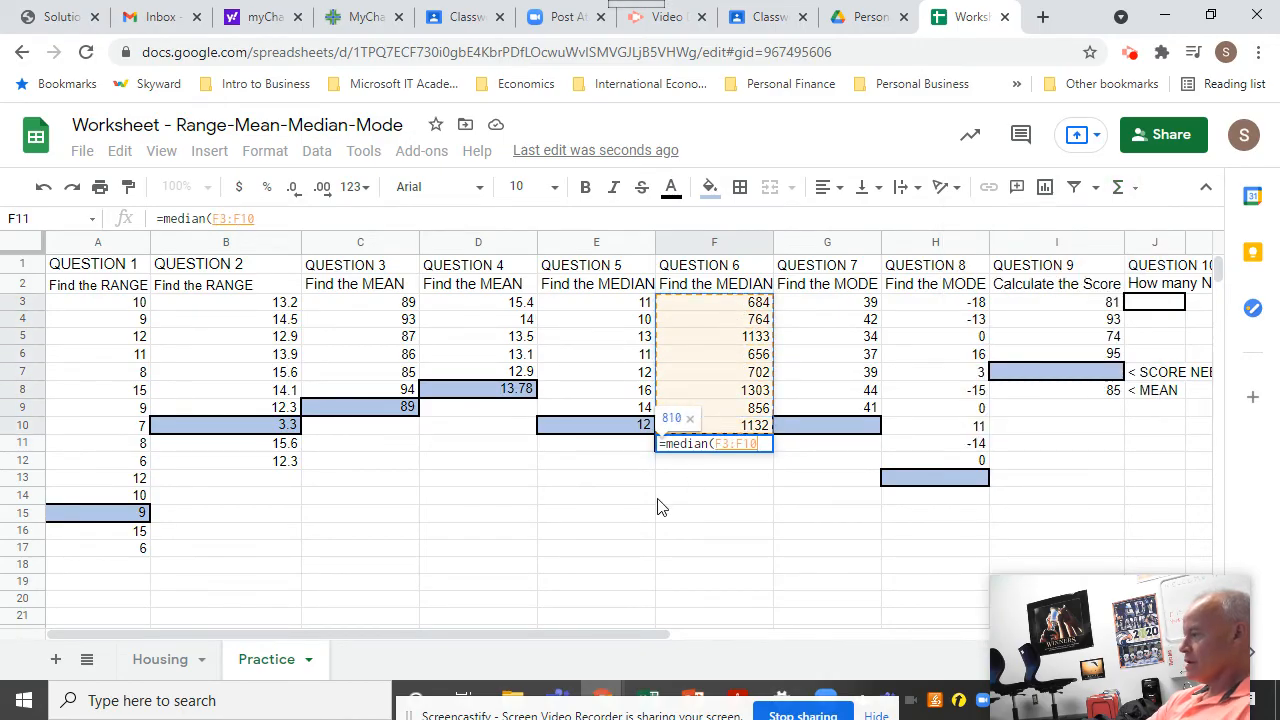
{"action": "key", "text": "Return"}
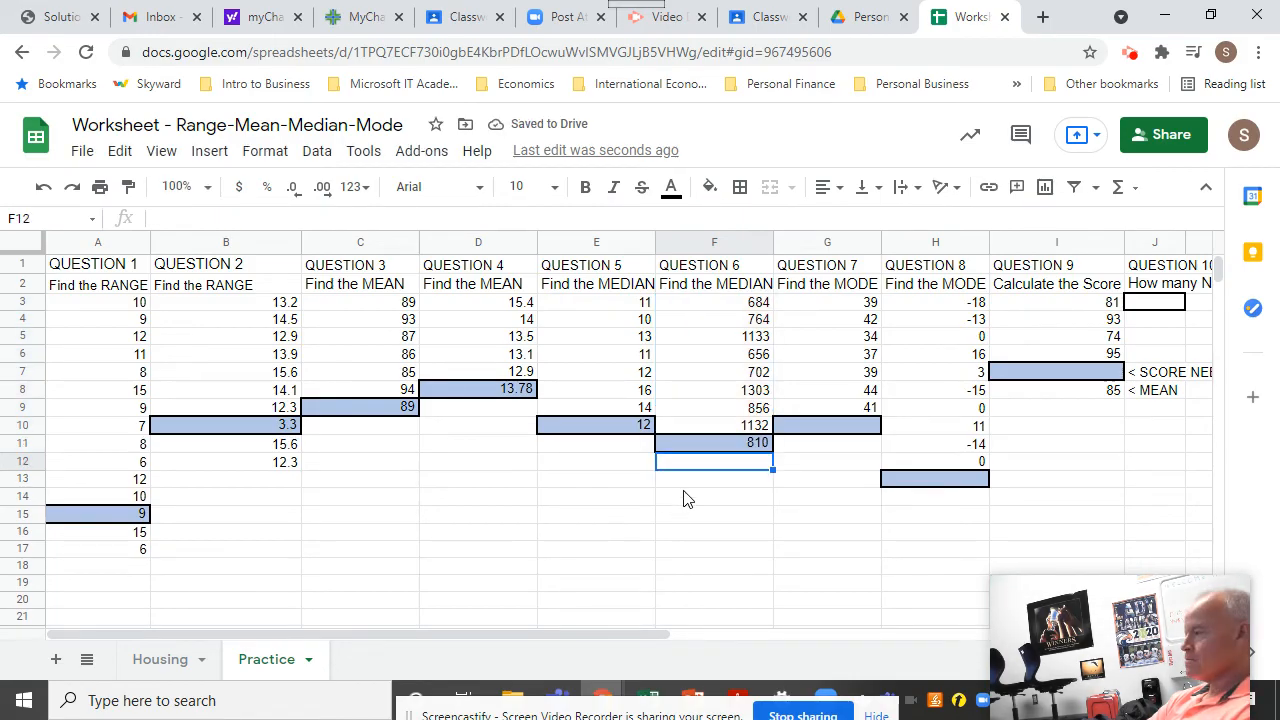
{"action": "left_click", "coordinate": [760, 410]}
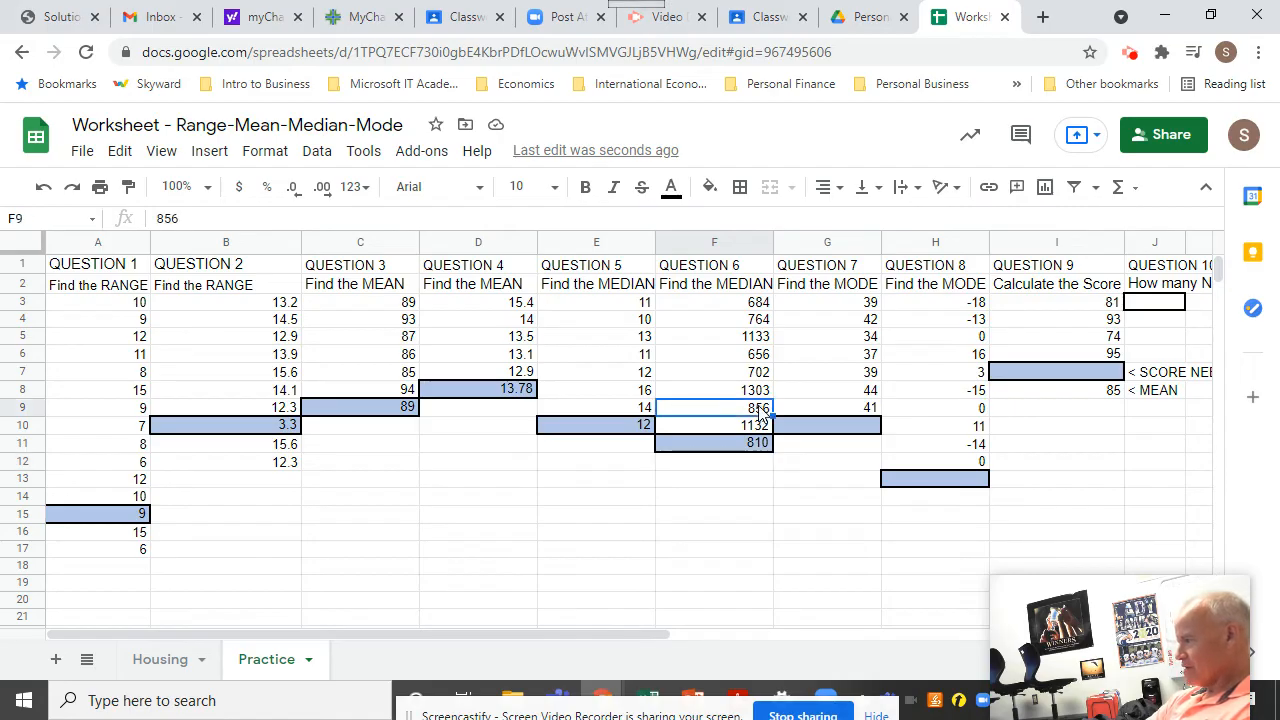
{"action": "left_click", "coordinate": [760, 322]}
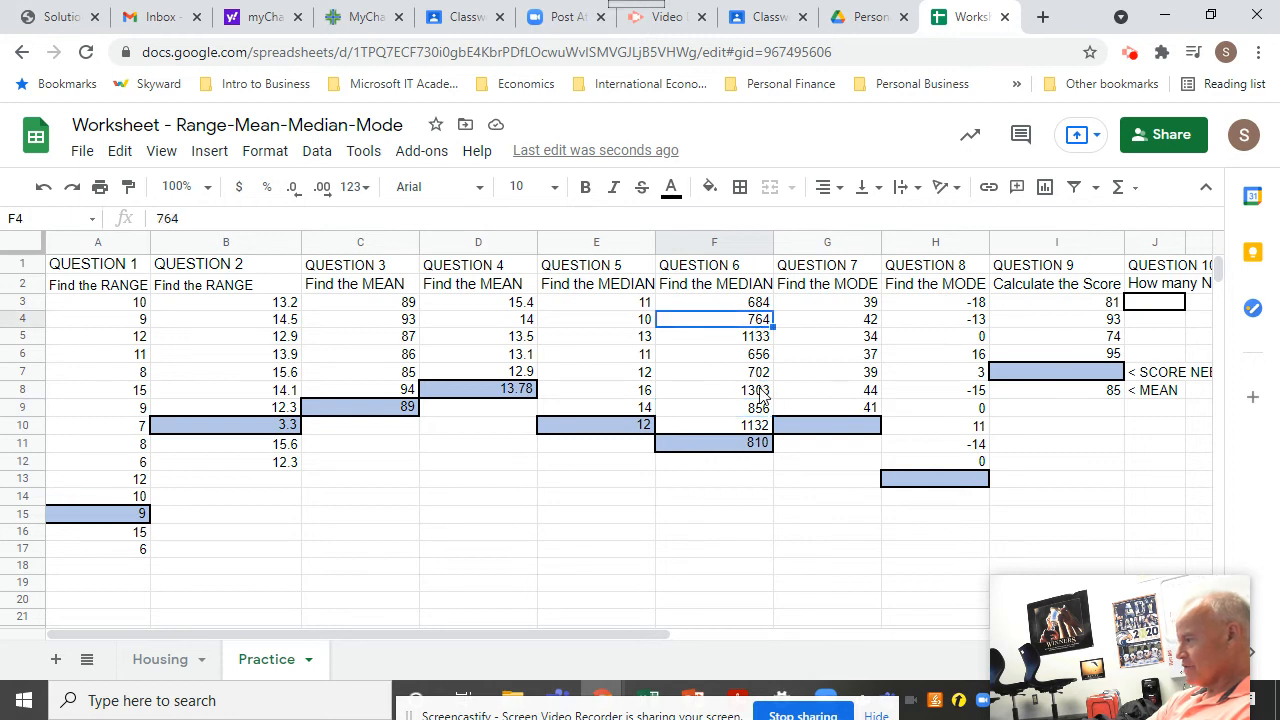
{"action": "left_click", "coordinate": [760, 408]}
{"action": "left_click", "coordinate": [753, 319]}
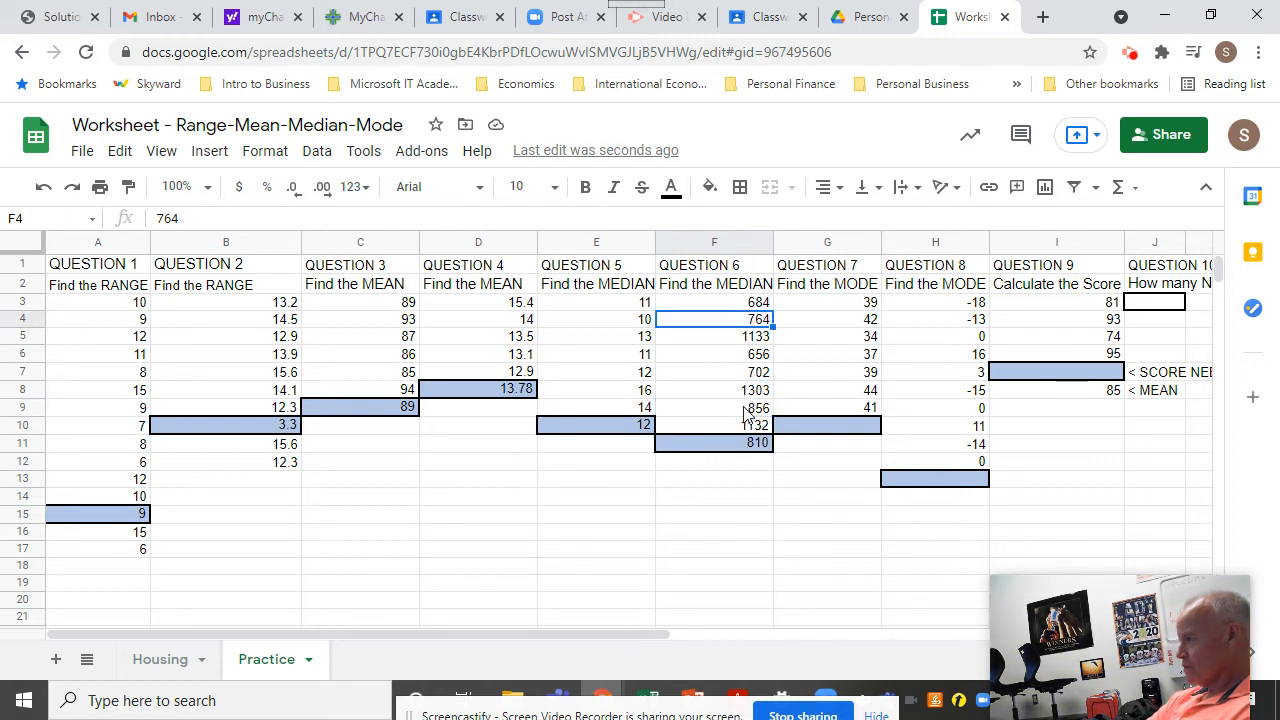
{"action": "left_click", "coordinate": [748, 409]}
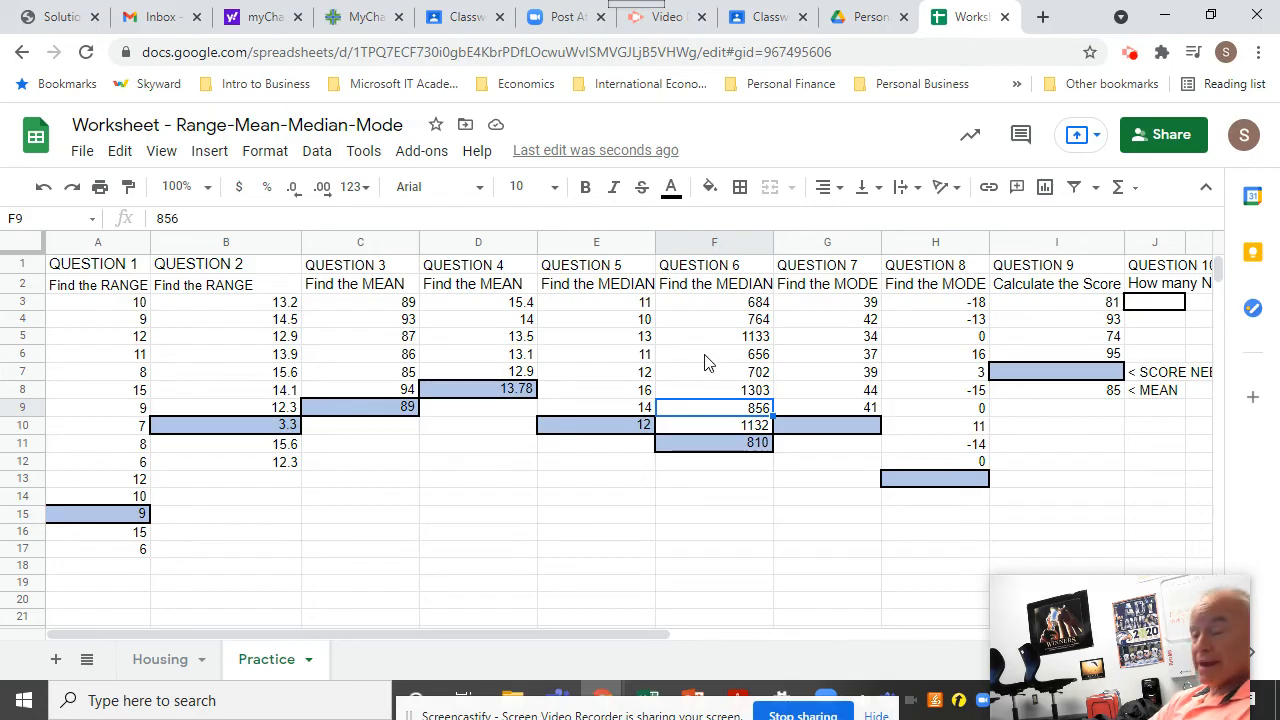
- Calculate Question 7's mode in the shaded answer cell G10 with the formula =mode(G3:G9)
{"action": "left_click", "coordinate": [830, 428]}
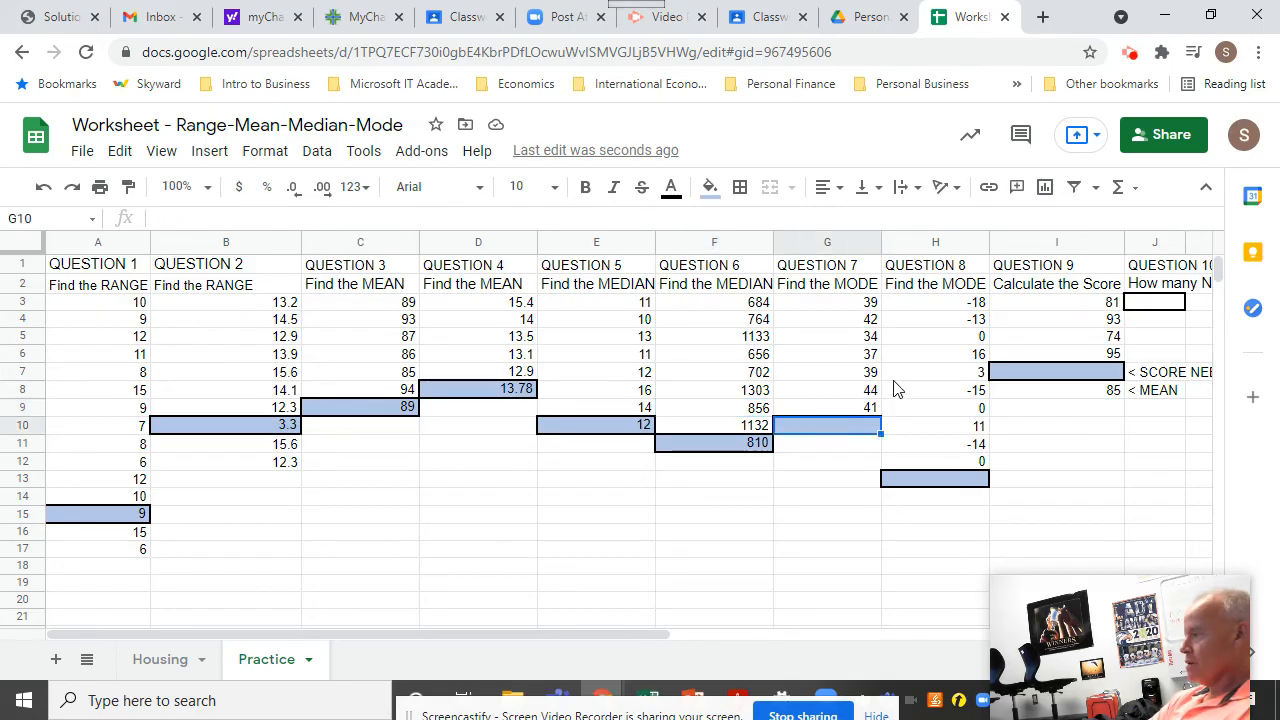
{"action": "type", "text": "=mode"}
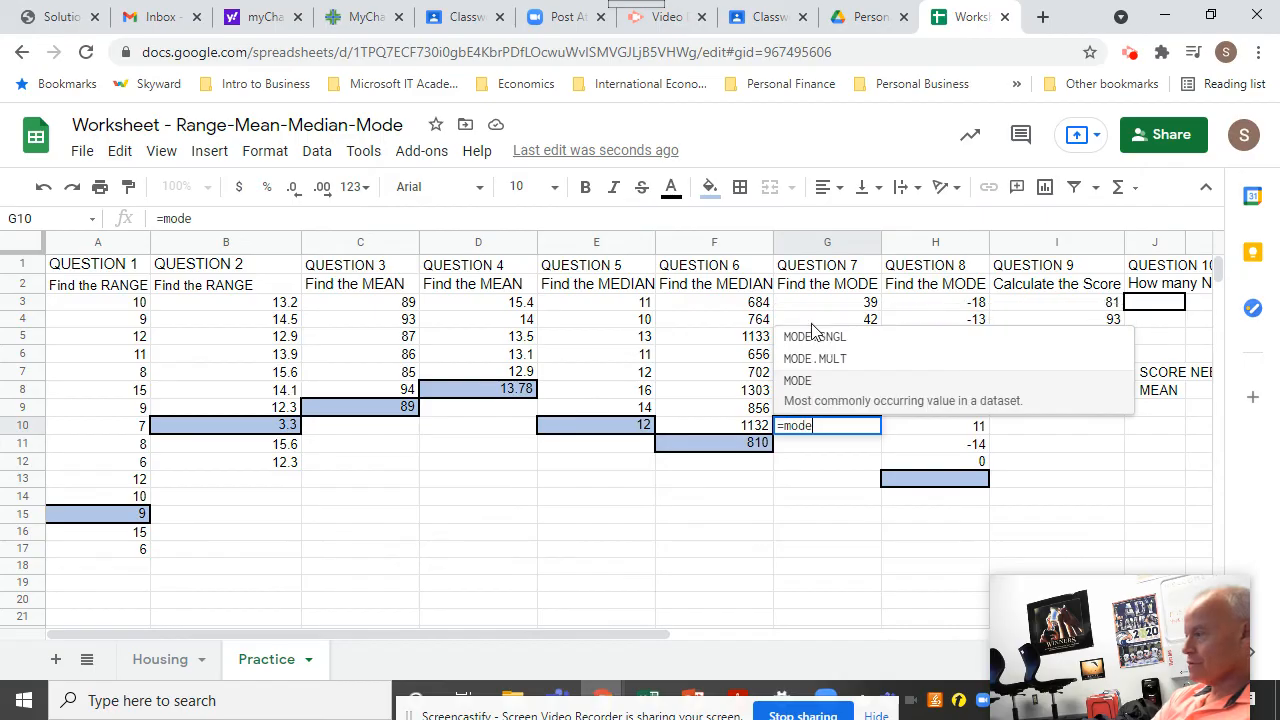
{"action": "type", "text": "("}
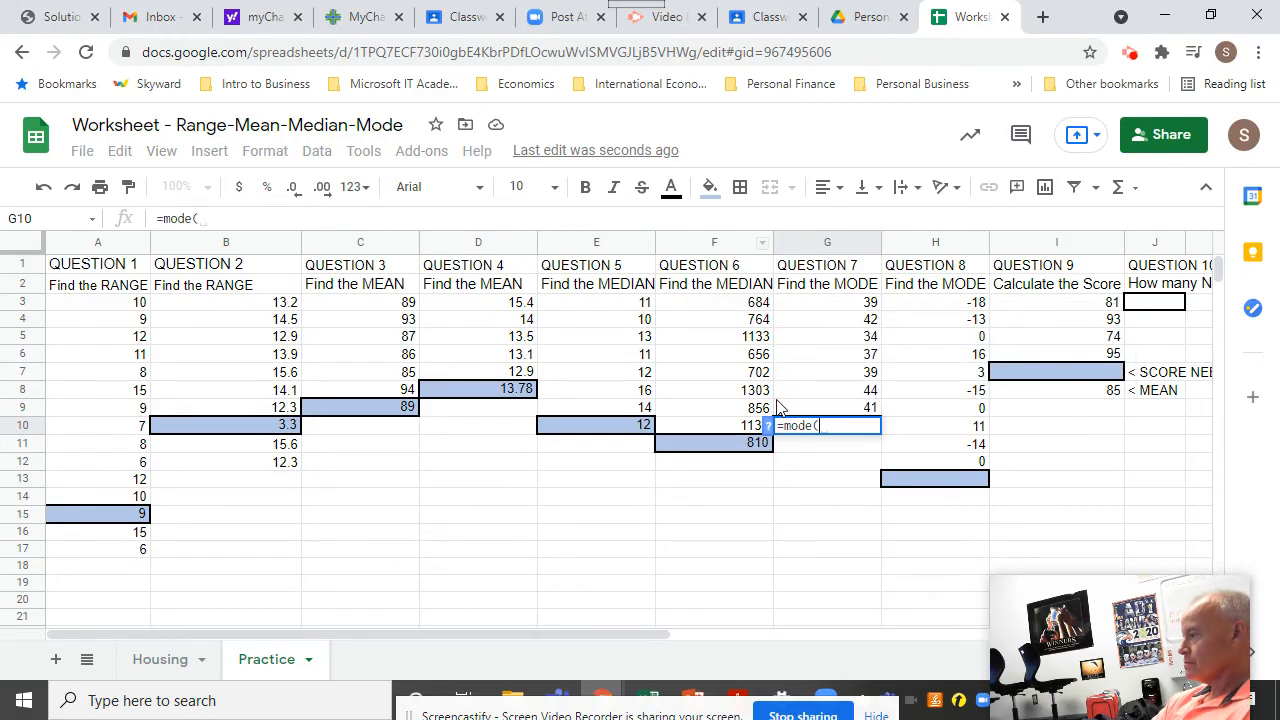
{"action": "left_click_drag", "start_coordinate": [808, 413], "coordinate": [806, 302]}
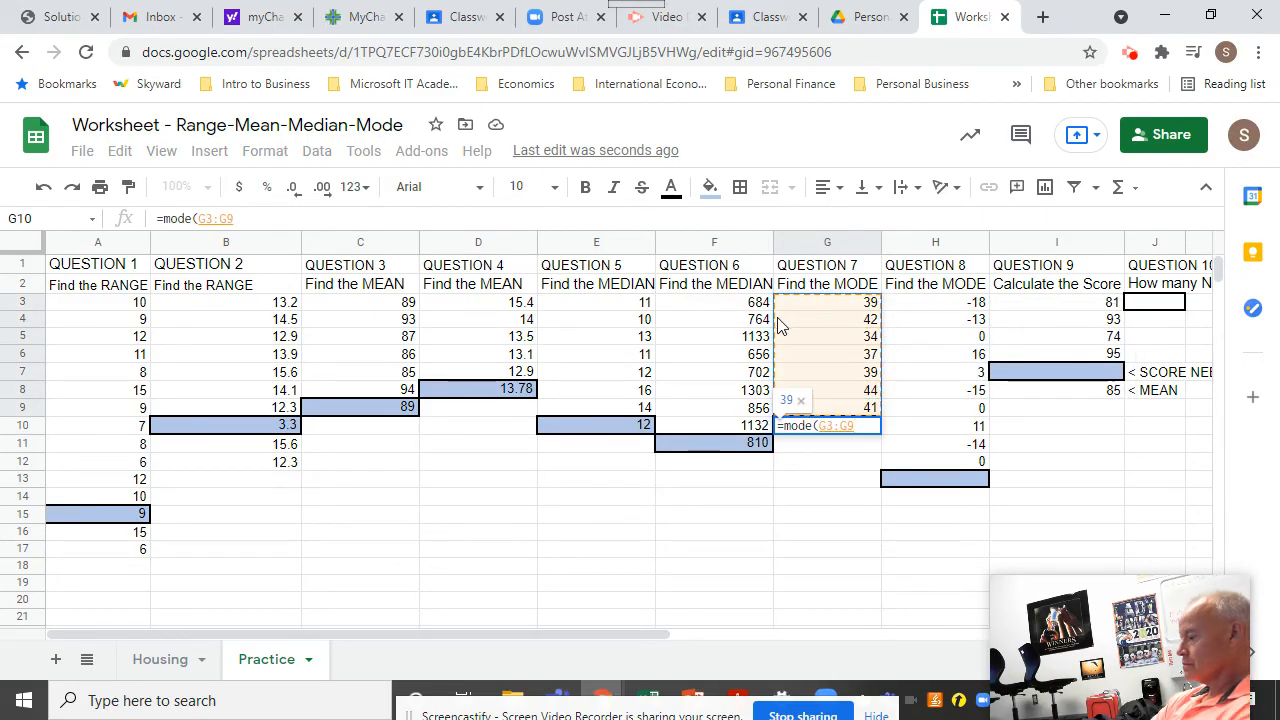
{"action": "key", "text": "Return"}
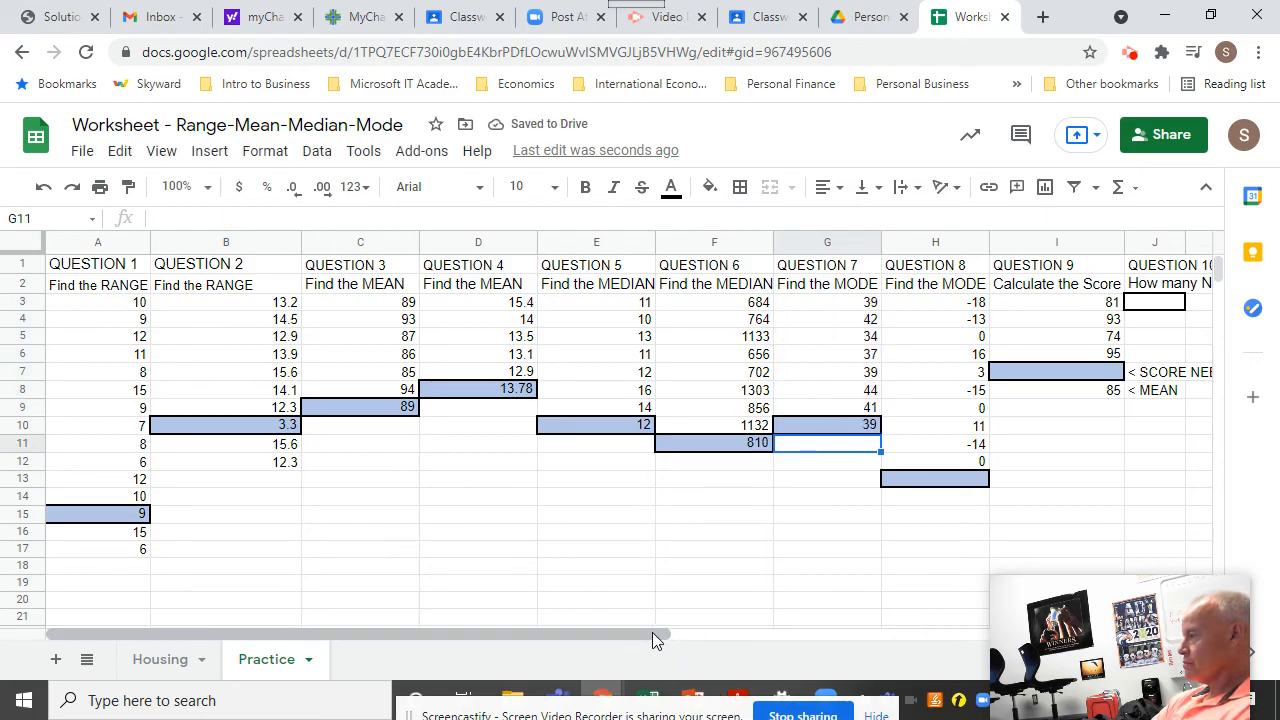
- Calculate Question 8's mode in H13 by inserting the statistical MODE function over H3:H12
{"action": "left_click_drag", "start_coordinate": [649, 632], "coordinate": [713, 632]}
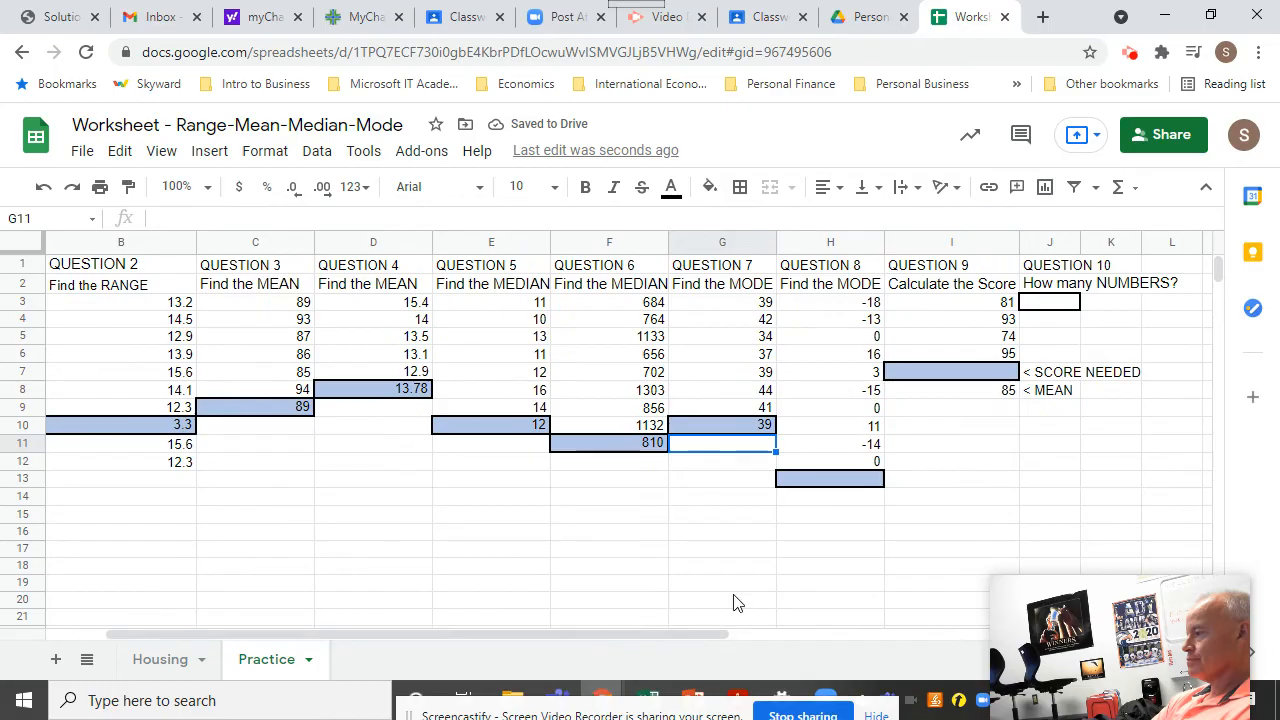
{"action": "left_click", "coordinate": [848, 480]}
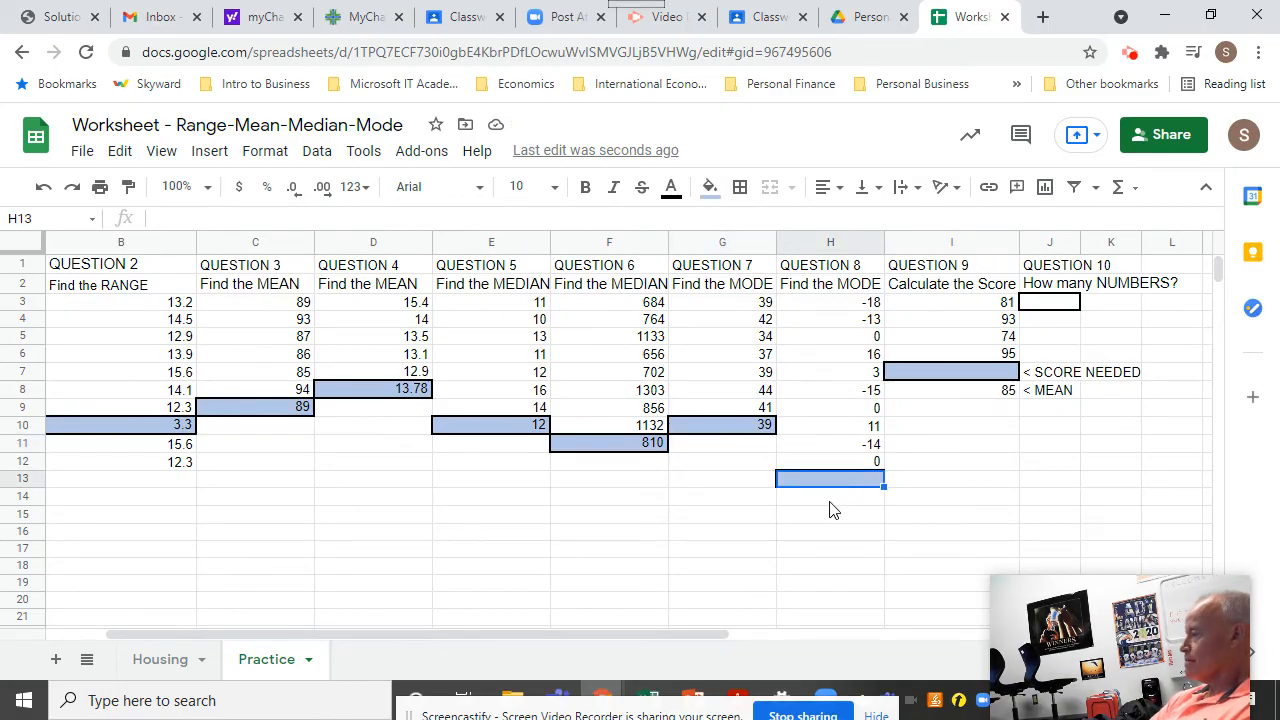
{"action": "left_click", "coordinate": [1120, 188]}
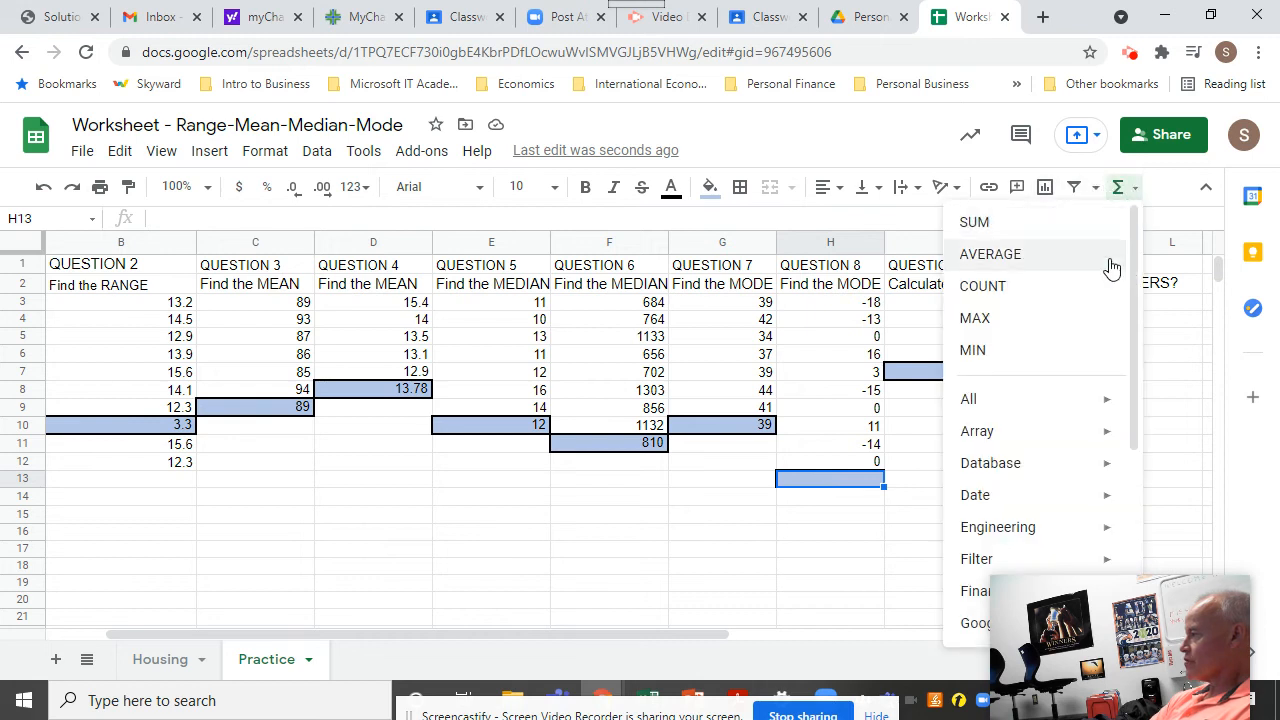
{"action": "scroll", "coordinate": [1140, 430], "scroll_direction": "down", "scroll_amount": 5}
{"action": "scroll", "coordinate": [1100, 560], "scroll_direction": "down", "scroll_amount": 1}
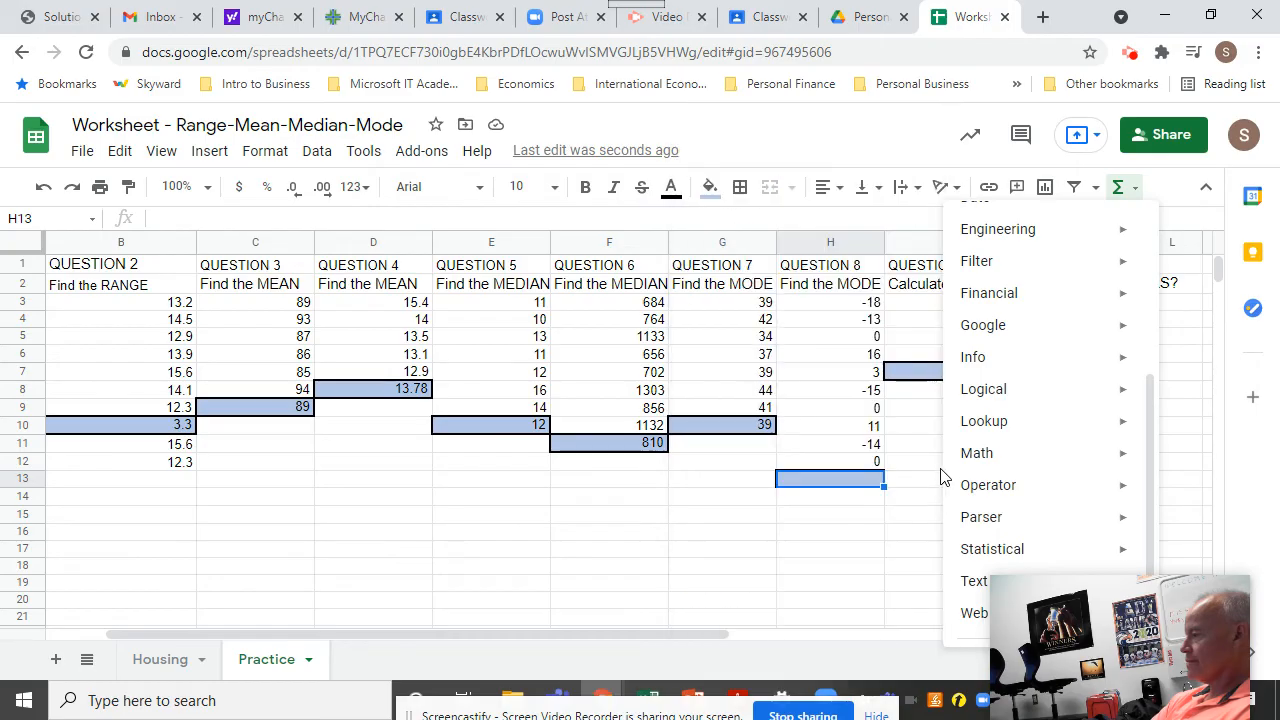
{"action": "mouse_move", "coordinate": [962, 553]}
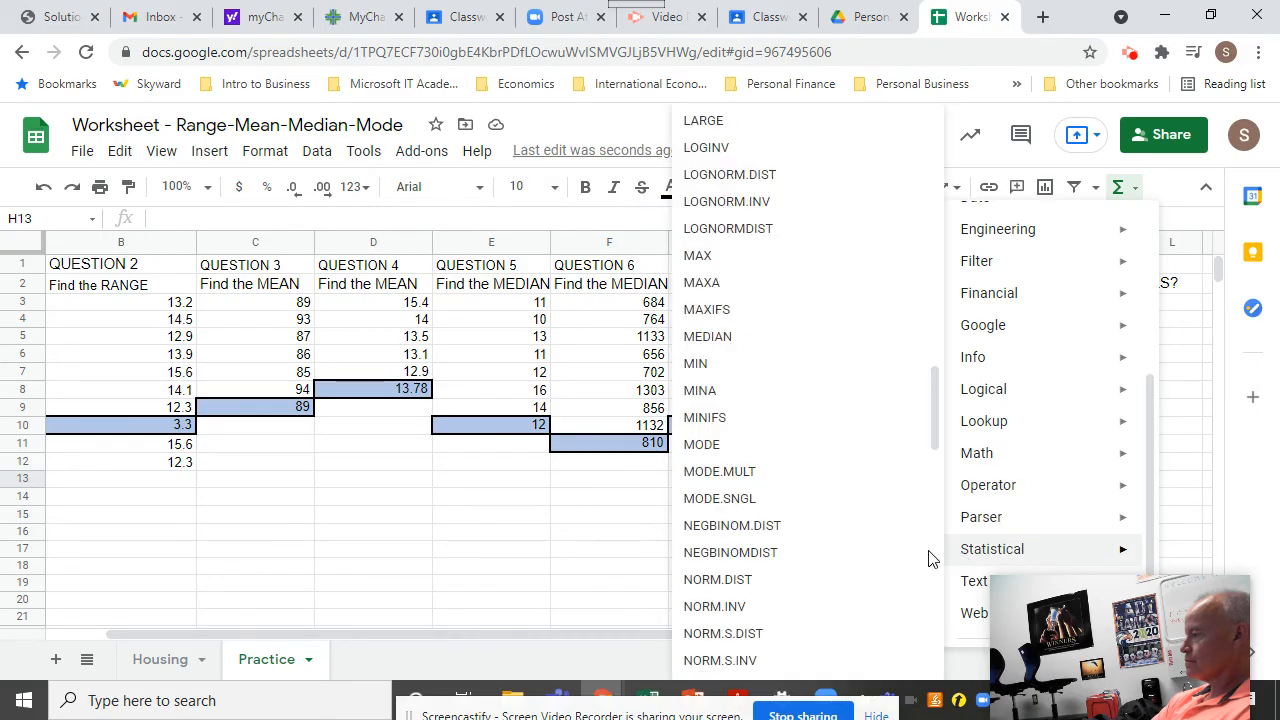
{"action": "left_click", "coordinate": [716, 447]}
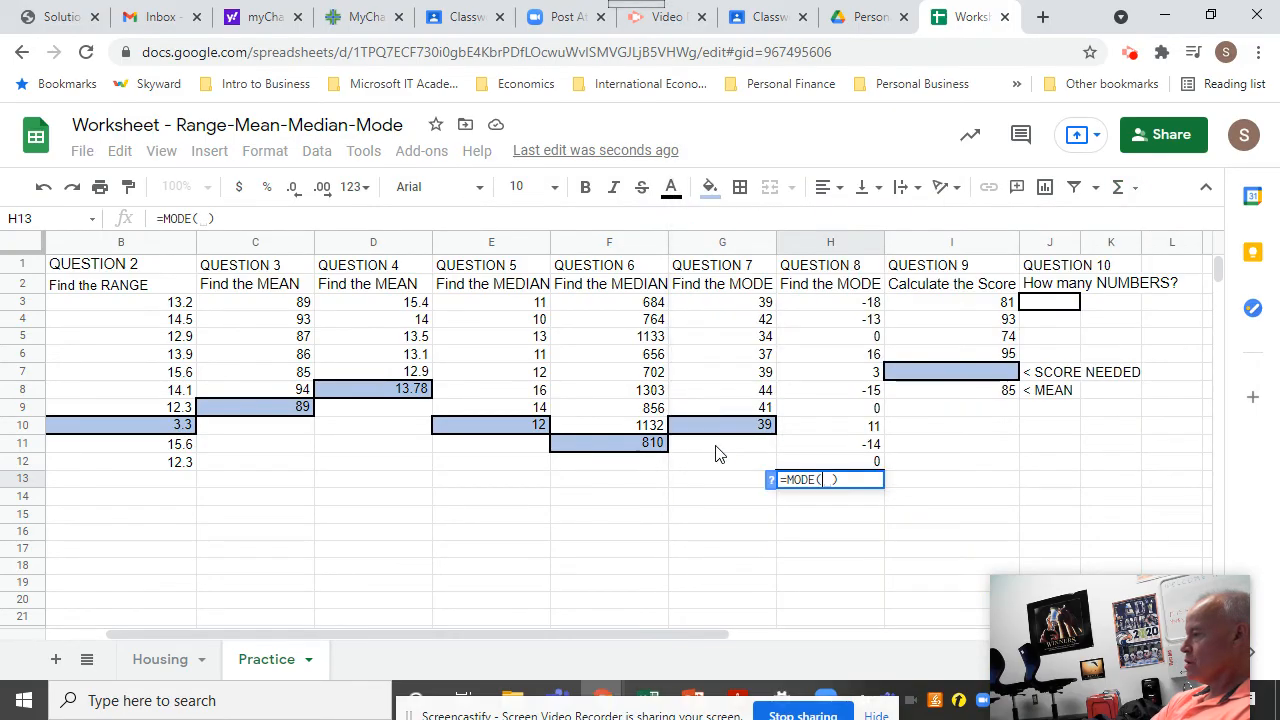
{"action": "left_click_drag", "start_coordinate": [847, 466], "coordinate": [835, 310]}
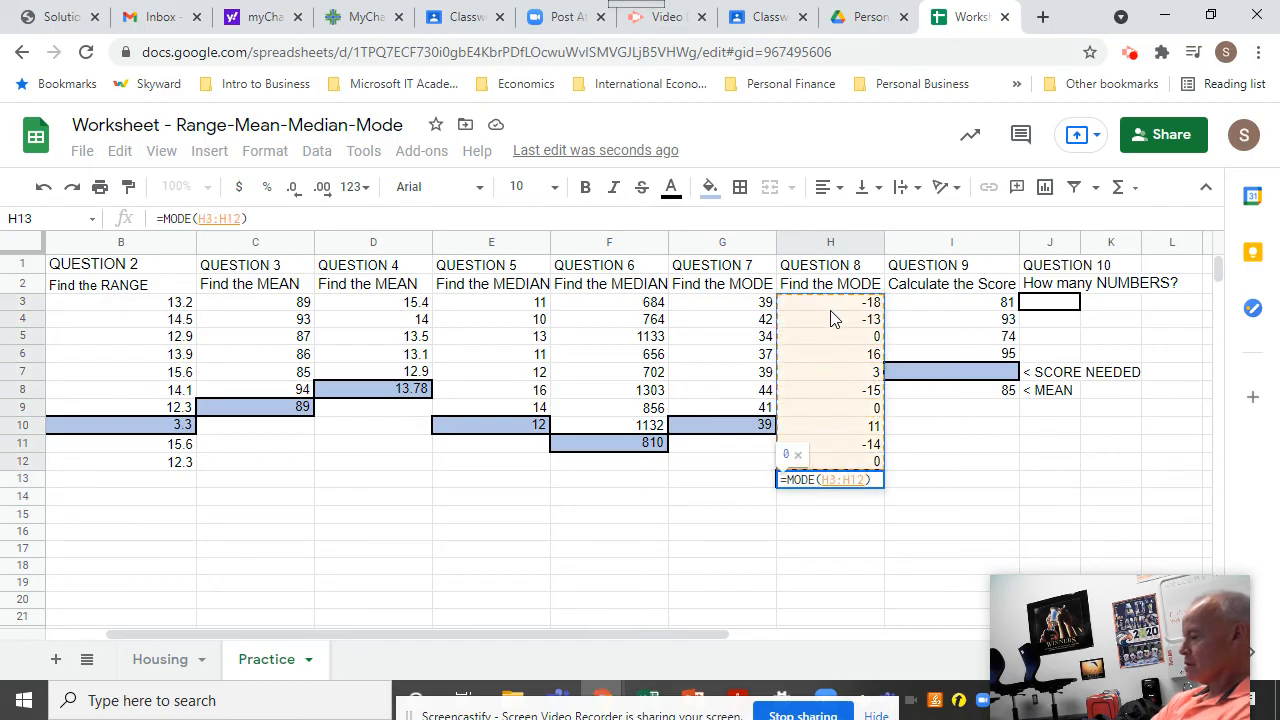
{"action": "key", "text": "Return"}
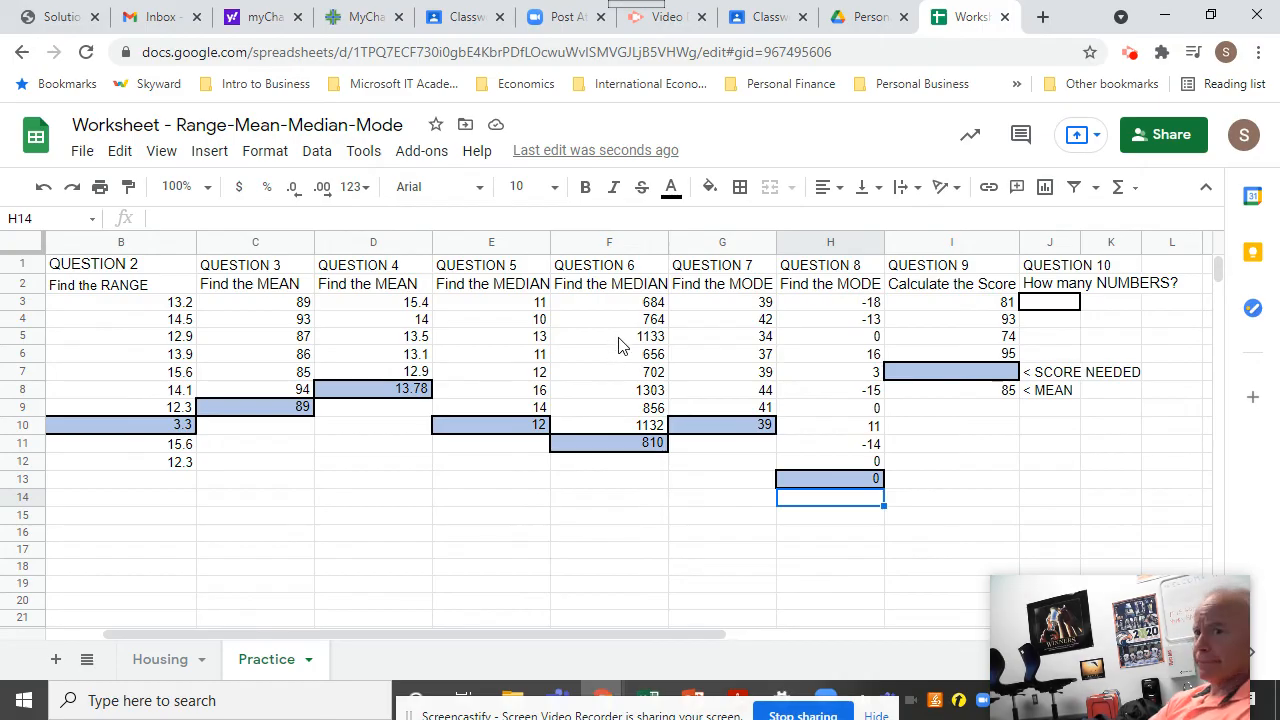
- Calculate Question 9's needed score in I7 by multiplying the mean by five and subtracting the four known scores, using =I8*5-sum(I3:I6)
{"action": "left_click", "coordinate": [1007, 377]}
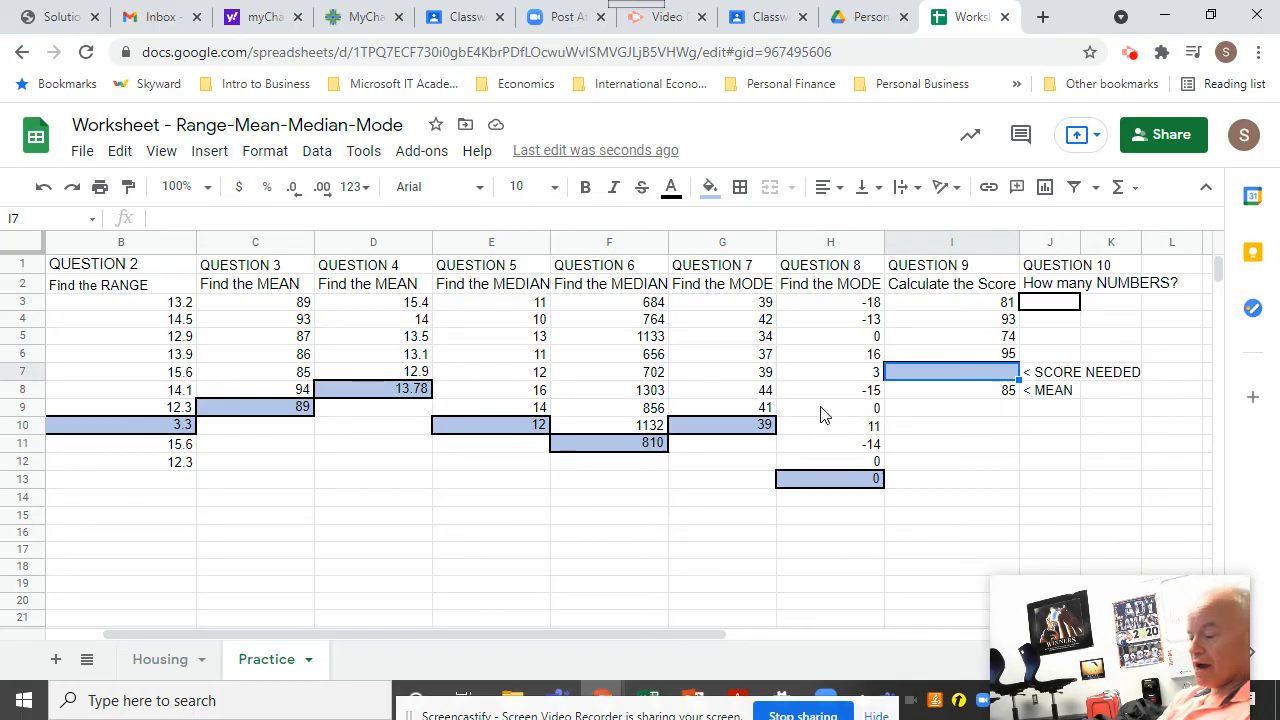
{"action": "type", "text": "="}
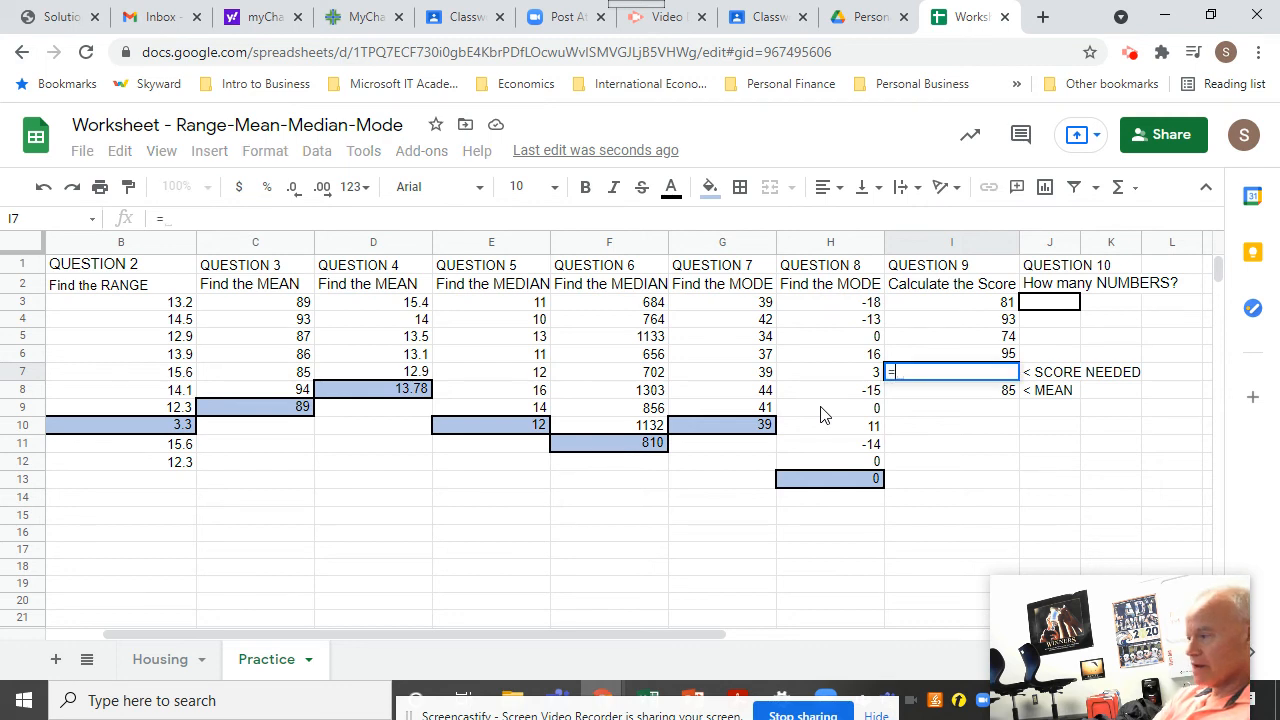
{"action": "type", "text": "8"}
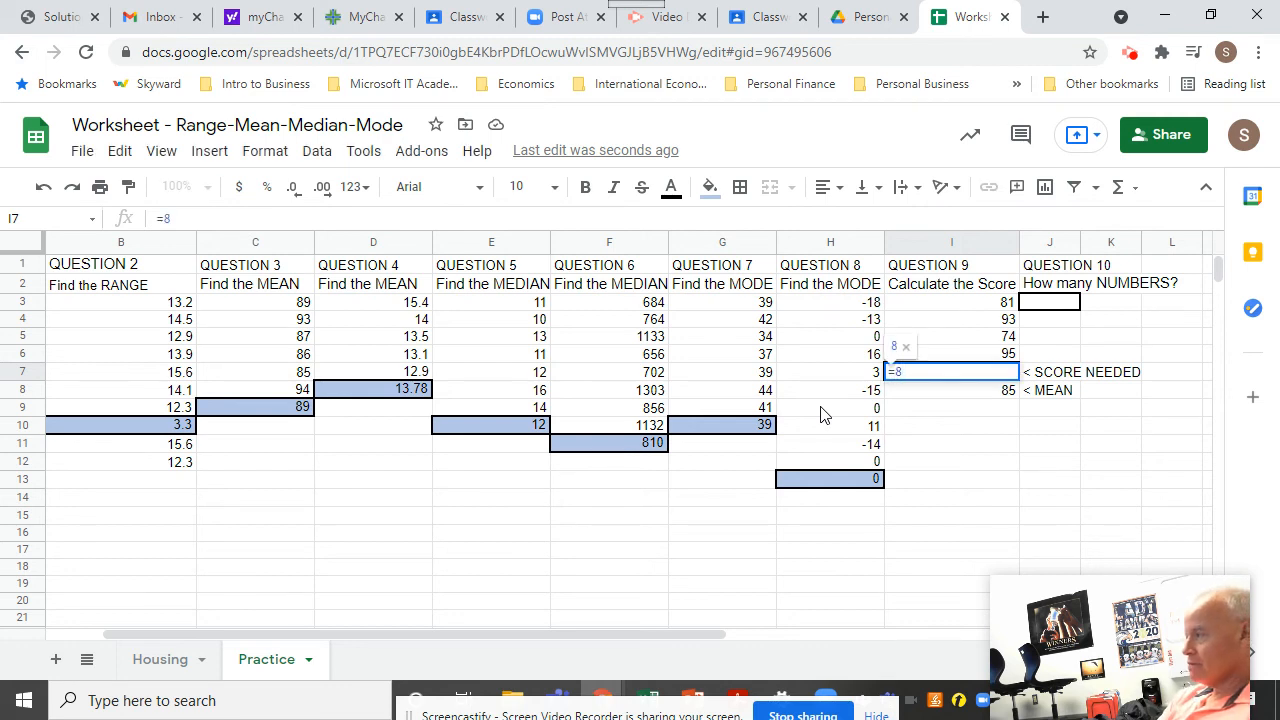
{"action": "left_click", "coordinate": [960, 399]}
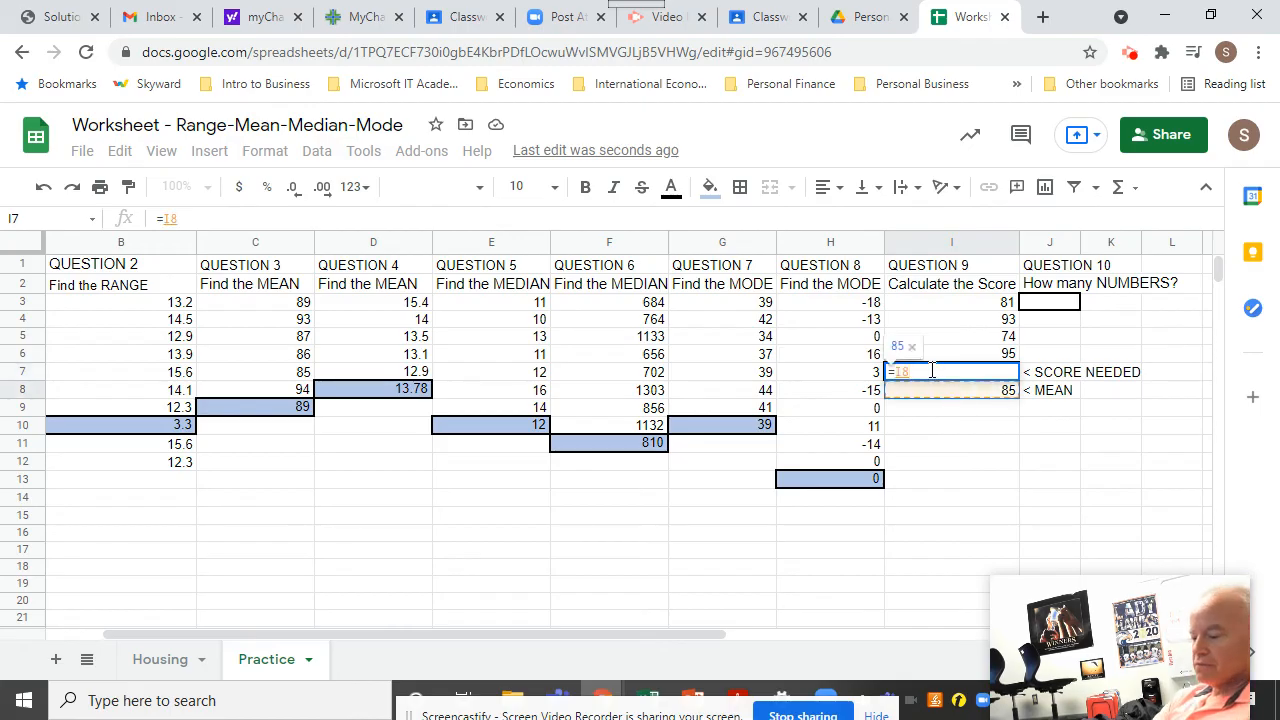
{"action": "type", "text": "*5"}
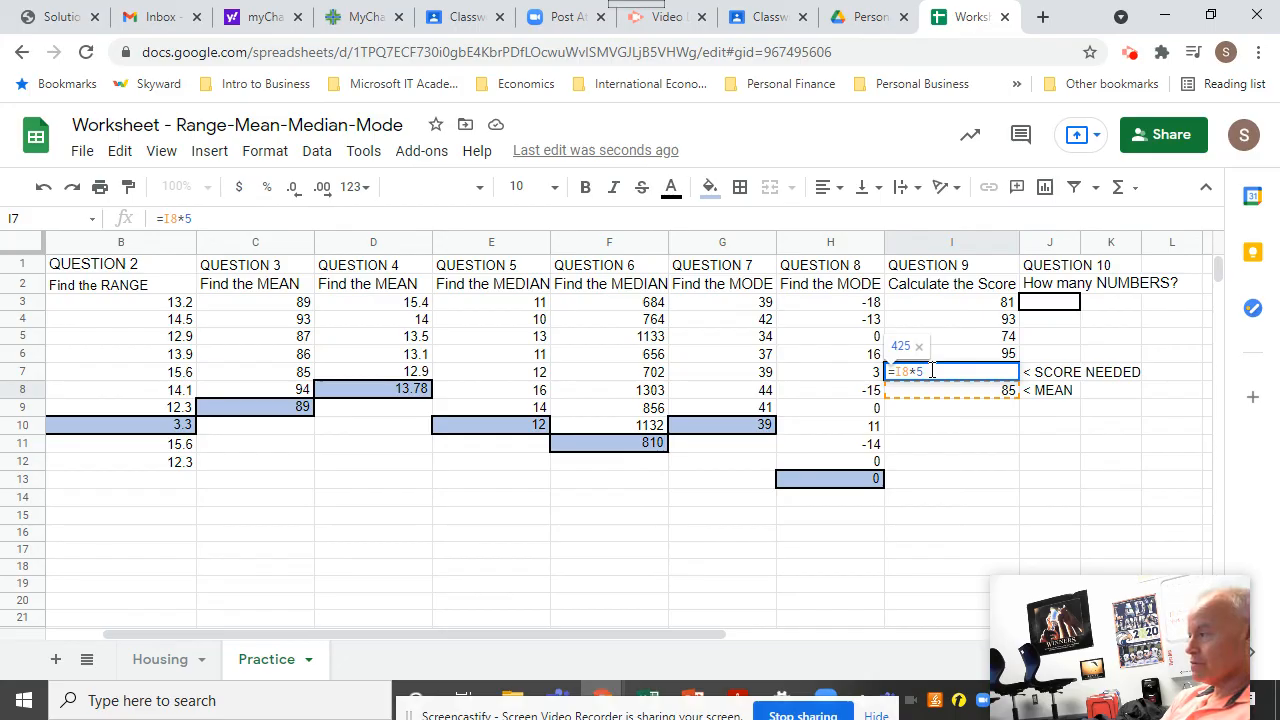
{"action": "type", "text": "-"}
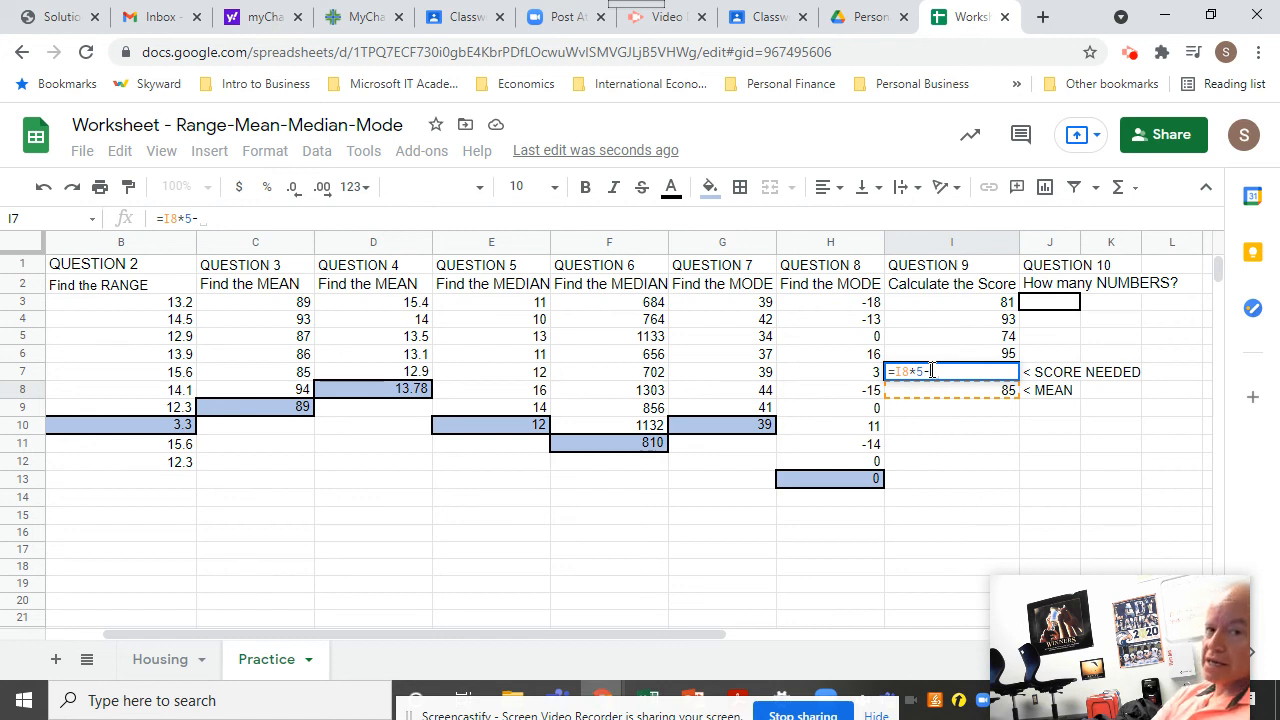
{"action": "type", "text": "sum"}
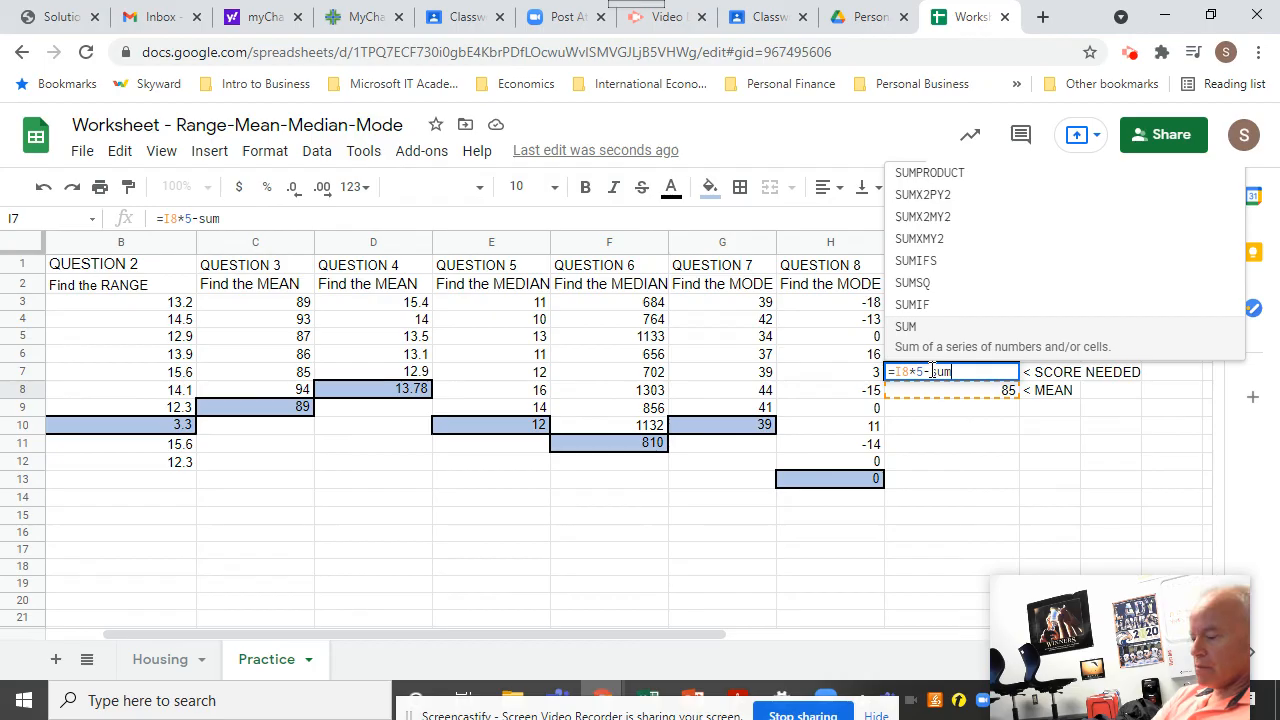
{"action": "type", "text": "("}
{"action": "left_click_drag", "start_coordinate": [963, 305], "coordinate": [992, 355]}
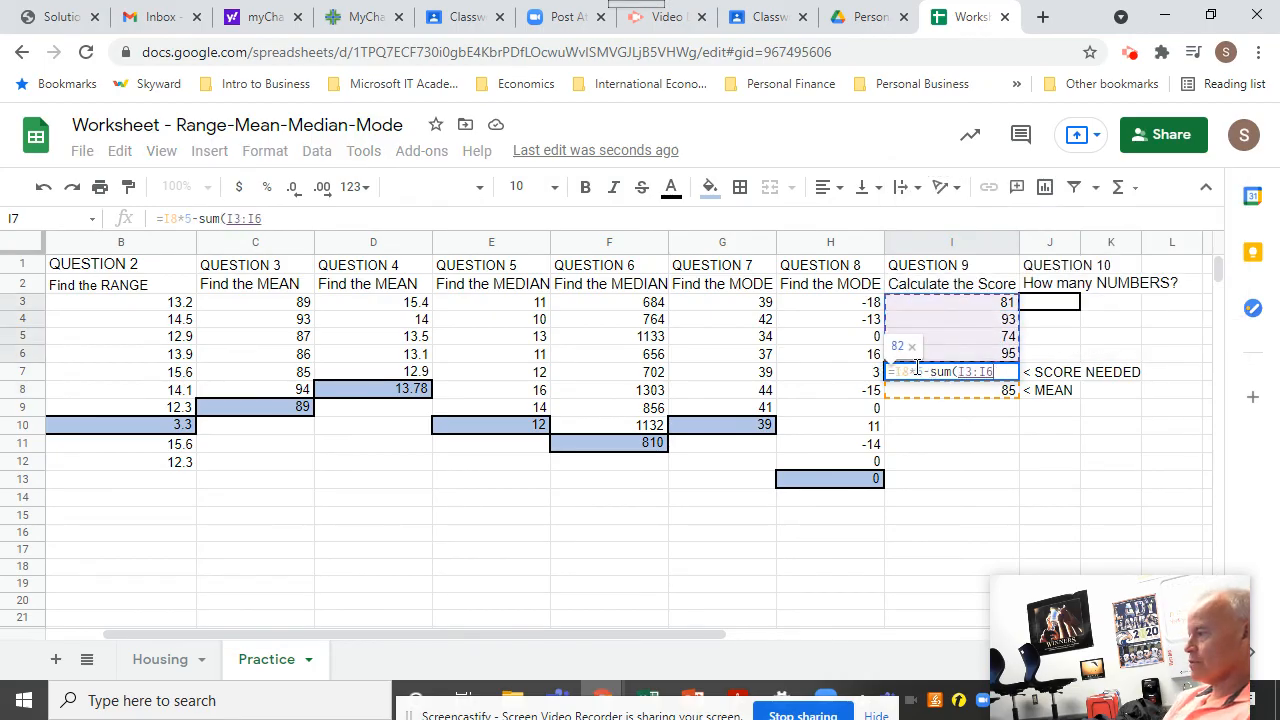
{"action": "type", "text": ")"}
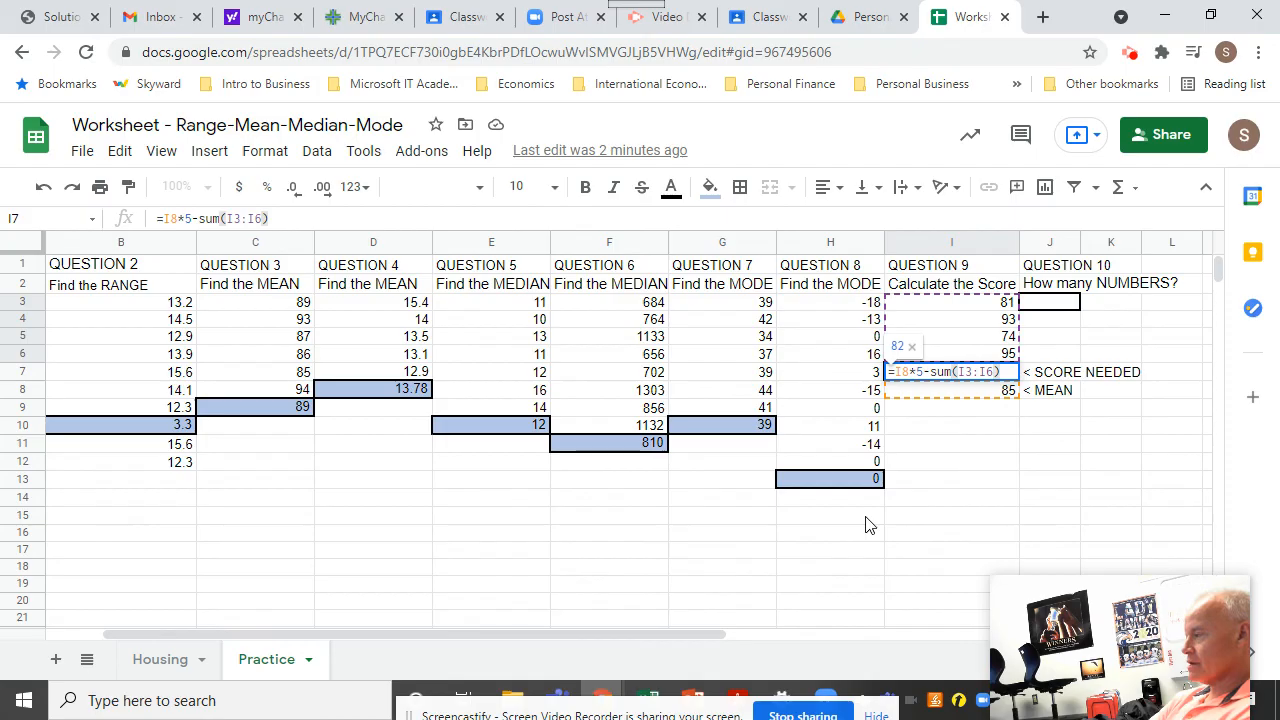
{"action": "key", "text": "Return"}
{"action": "left_click", "coordinate": [1004, 378]}
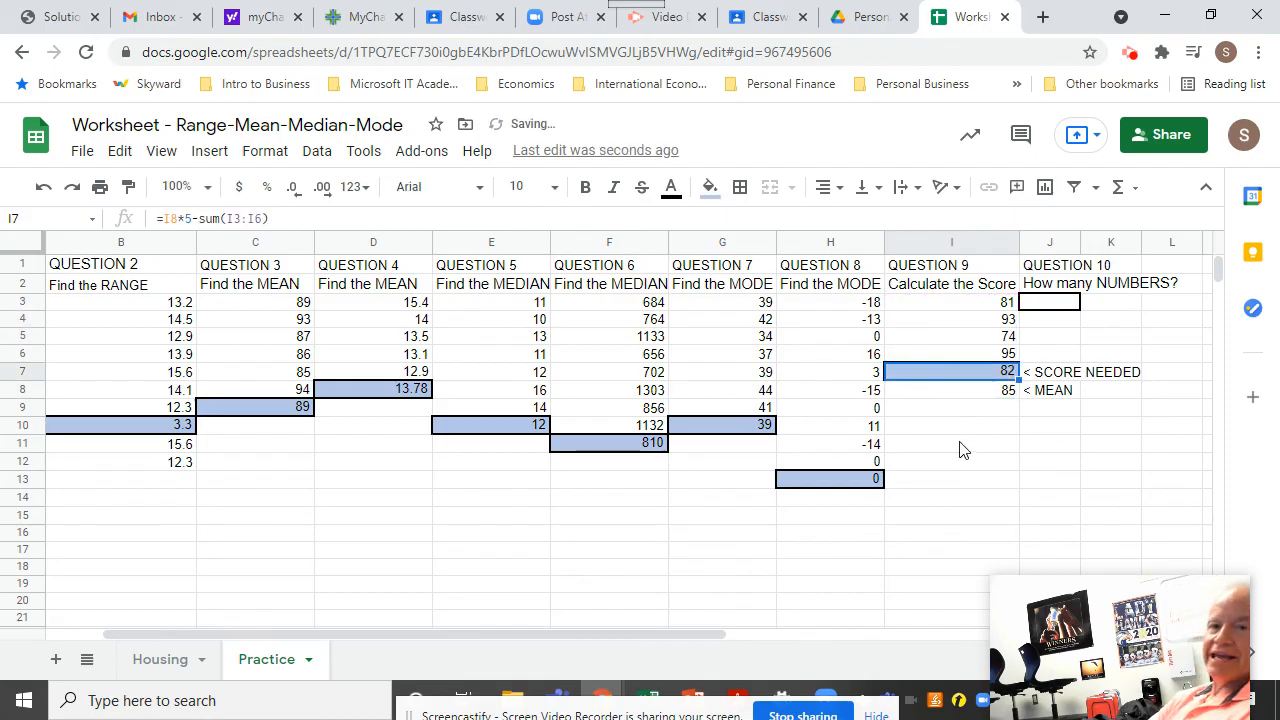